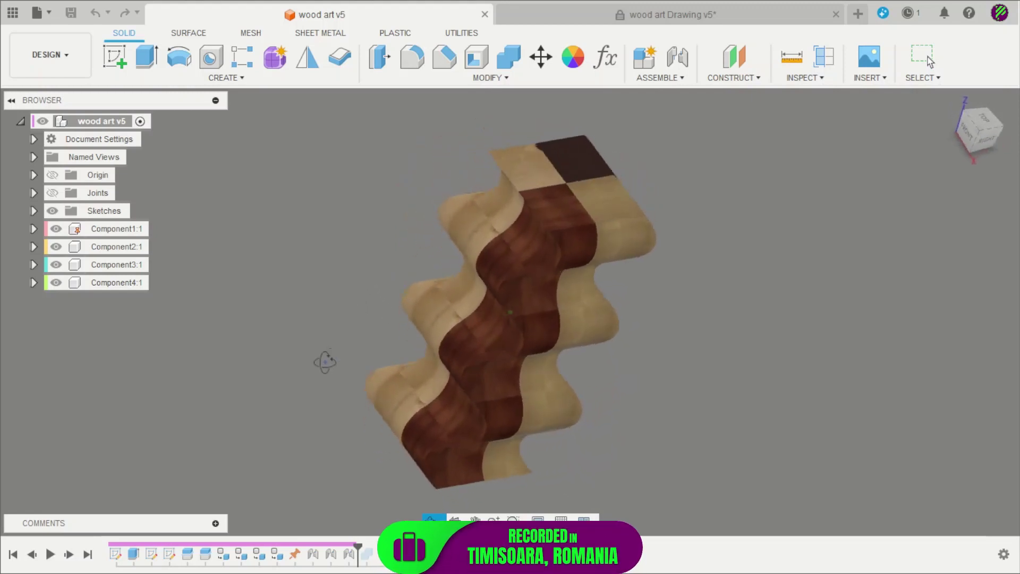
{"action": "mouse_move", "coordinate": [727, 372]}
{"action": "left_mouse_down"}
{"action": "mouse_move", "coordinate": [670, 349]}
{"action": "mouse_move", "coordinate": [606, 353]}
{"action": "mouse_move", "coordinate": [542, 321]}
{"action": "mouse_move", "coordinate": [540, 297]}
{"action": "mouse_move", "coordinate": [756, 428]}
{"action": "left_mouse_up"}
{"action": "mouse_move", "coordinate": [724, 355]}
{"action": "left_mouse_down"}
{"action": "mouse_move", "coordinate": [745, 413]}
{"action": "mouse_move", "coordinate": [699, 390]}
{"action": "mouse_move", "coordinate": [729, 355]}
{"action": "mouse_move", "coordinate": [750, 276]}
{"action": "mouse_move", "coordinate": [724, 335]}
{"action": "mouse_move", "coordinate": [659, 384]}
{"action": "mouse_move", "coordinate": [733, 416]}
{"action": "mouse_move", "coordinate": [815, 412]}
{"action": "mouse_move", "coordinate": [753, 397]}
{"action": "mouse_move", "coordinate": [790, 392]}
{"action": "mouse_move", "coordinate": [785, 353]}
{"action": "mouse_move", "coordinate": [725, 341]}
{"action": "left_mouse_up"}
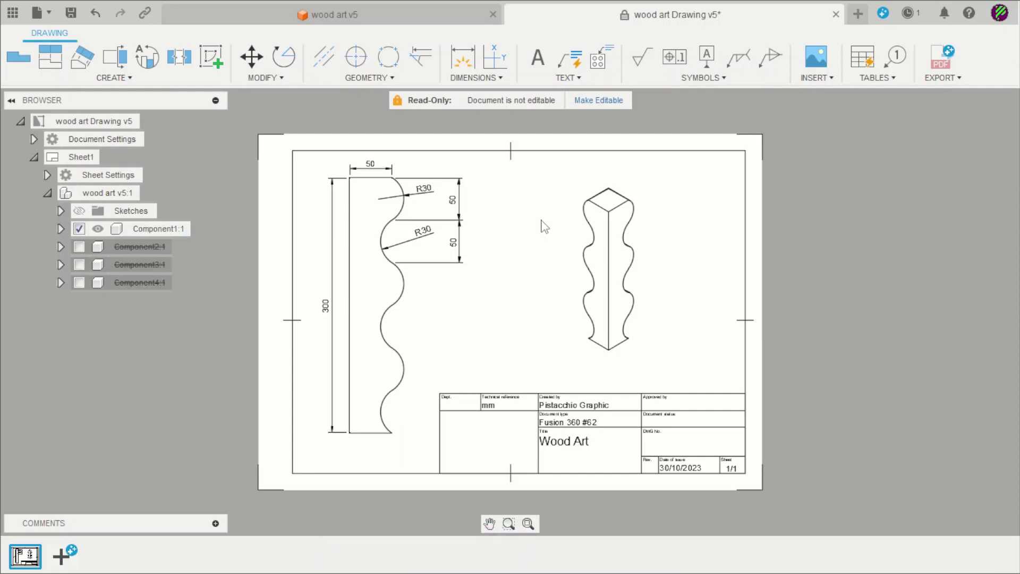
Create a new design and start a sketch on the horizontal XY plane.
{"action": "left_click", "coordinate": [858, 14]}
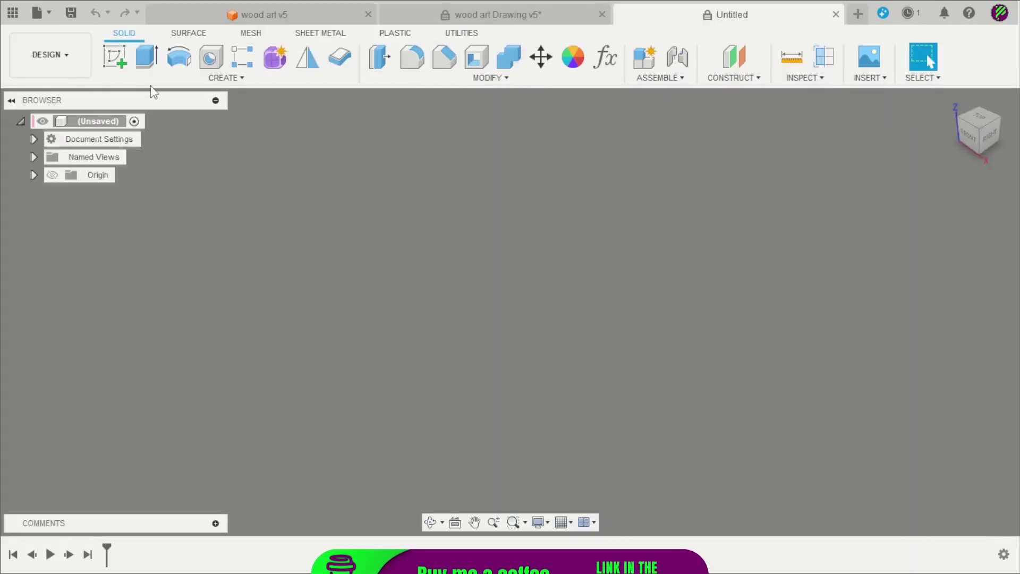
{"action": "left_click", "coordinate": [120, 59]}
{"action": "left_click", "coordinate": [592, 321]}
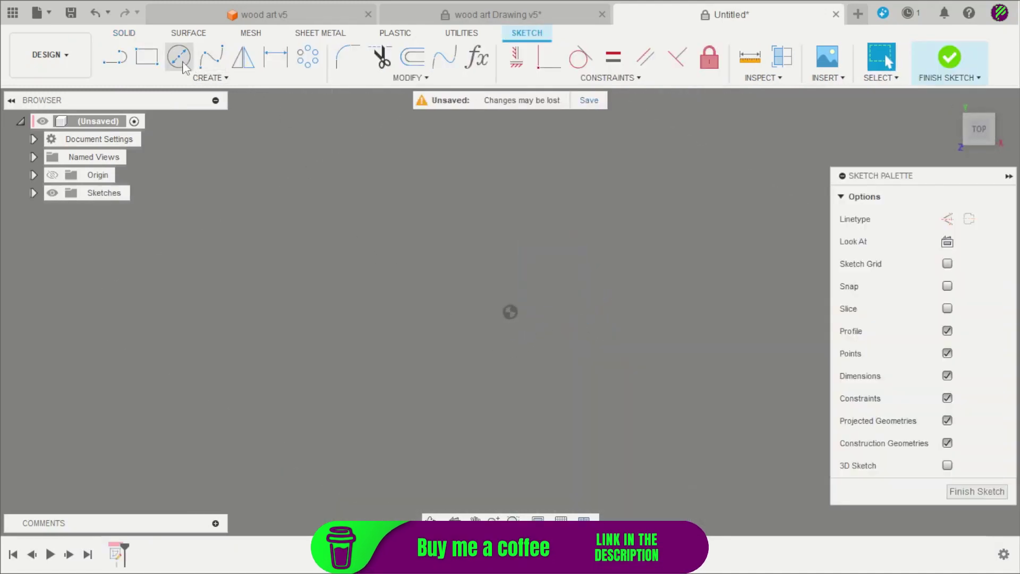
Sketch a 100 by 100 mm center rectangle on the origin and finish the sketch.
{"action": "left_click", "coordinate": [146, 57]}
{"action": "left_click", "coordinate": [989, 220]}
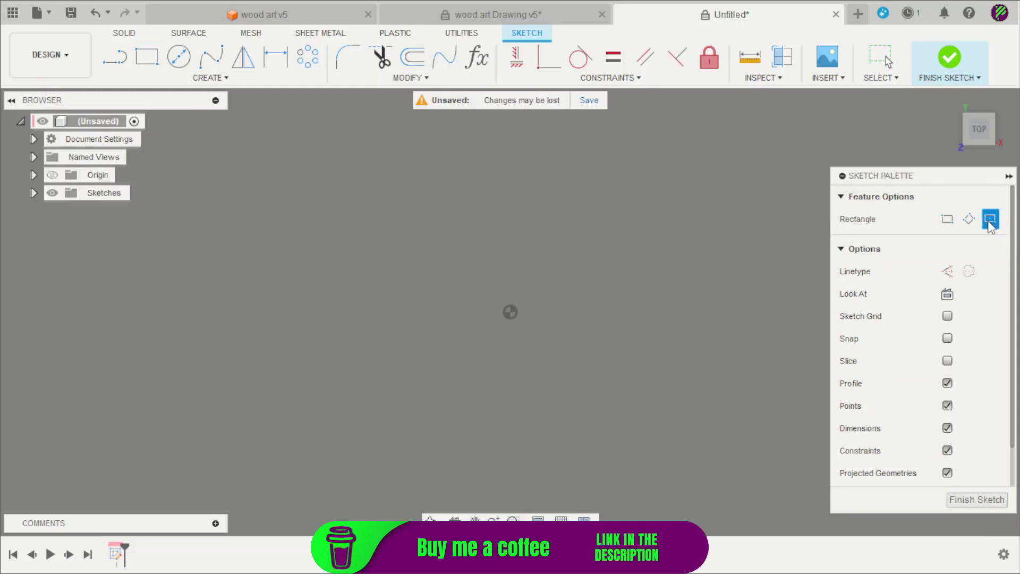
{"action": "left_click", "coordinate": [511, 312]}
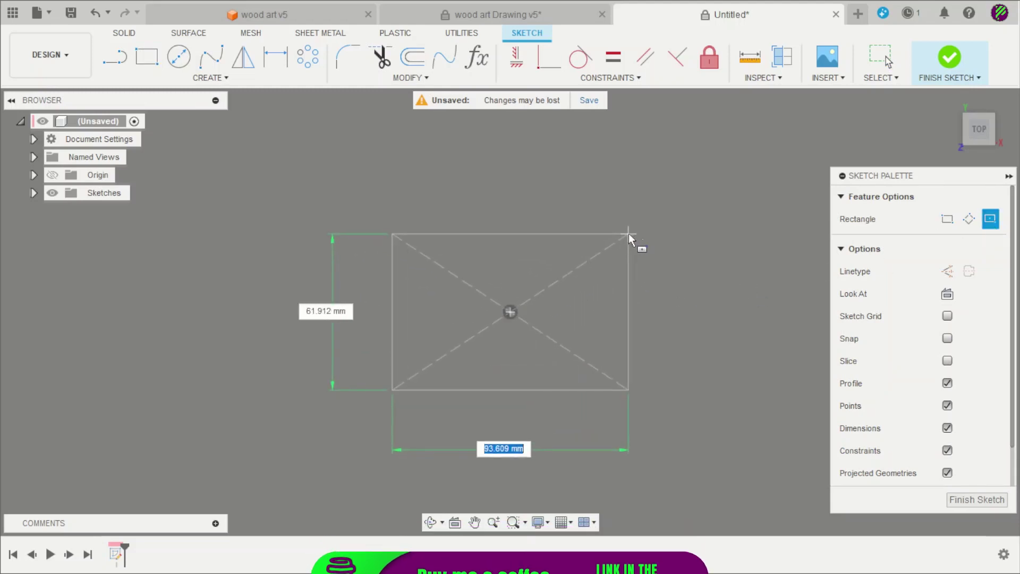
{"action": "type", "text": "100"}
{"action": "key", "text": "Tab"}
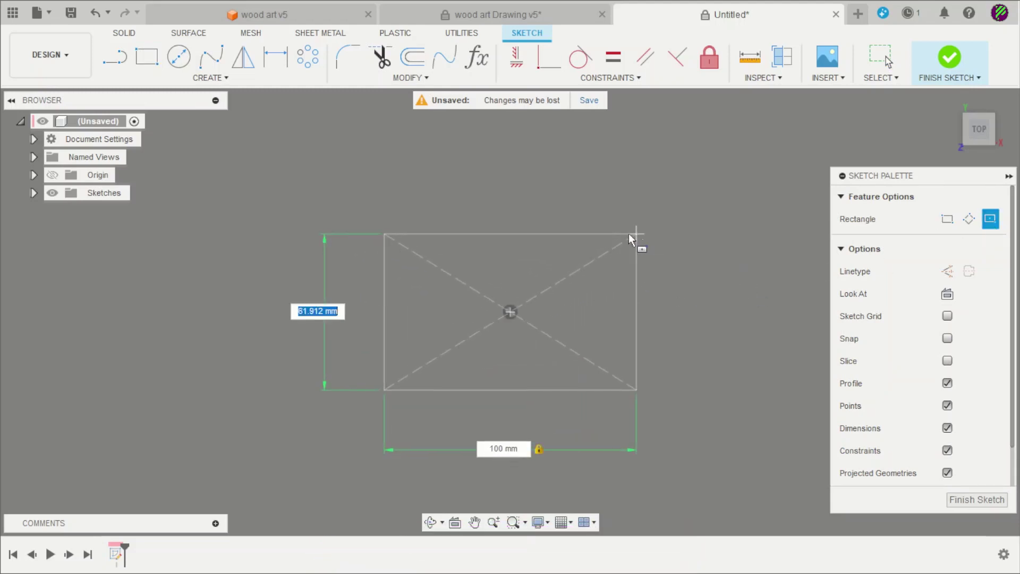
{"action": "key", "text": "Return"}
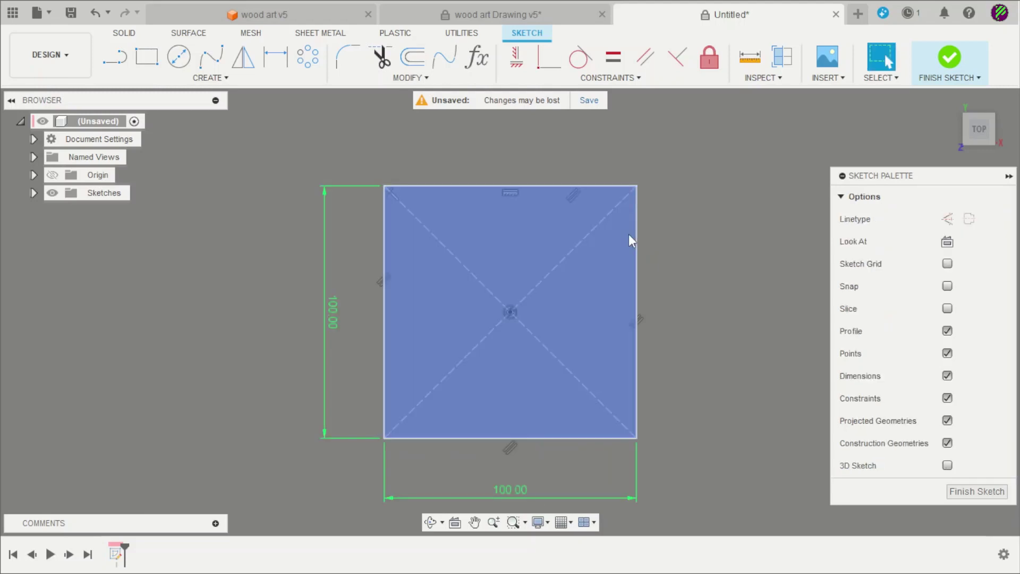
{"action": "left_click", "coordinate": [950, 58]}
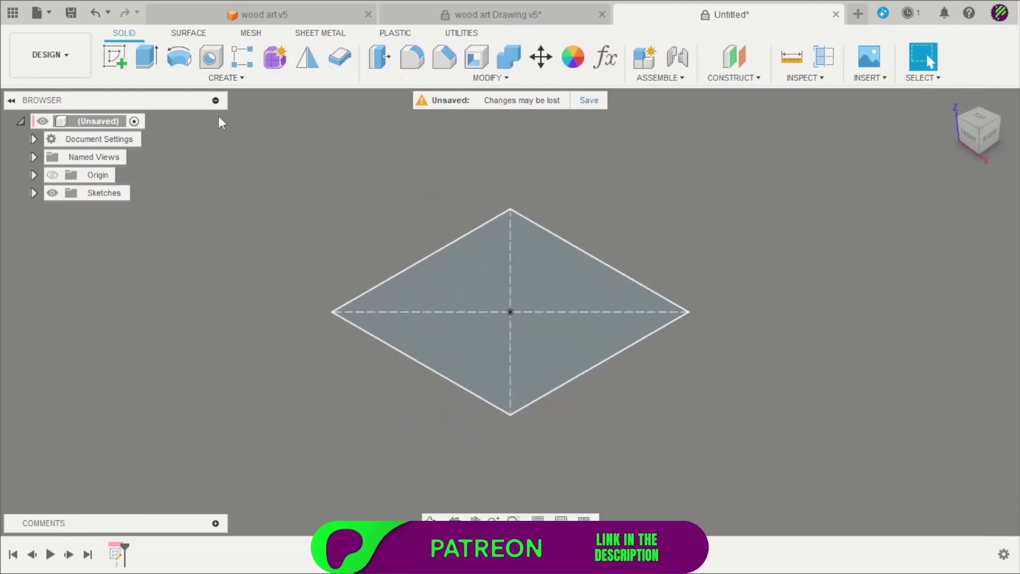
Extrude the square profile upward 300 mm as a new body.
{"action": "left_click", "coordinate": [148, 58]}
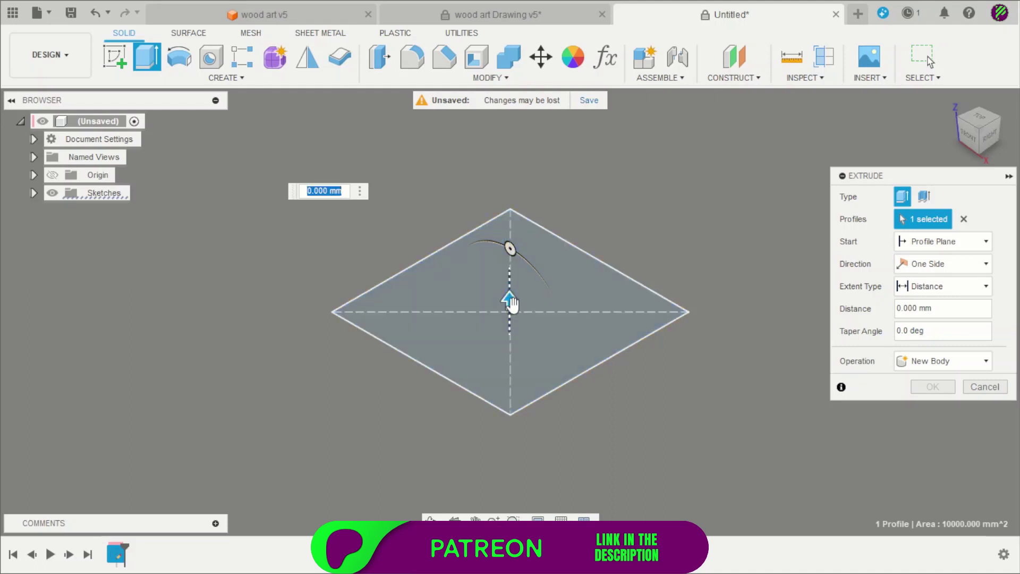
{"action": "left_click_drag", "start_coordinate": [510, 301], "coordinate": [530, 158]}
{"action": "type", "text": "100"}
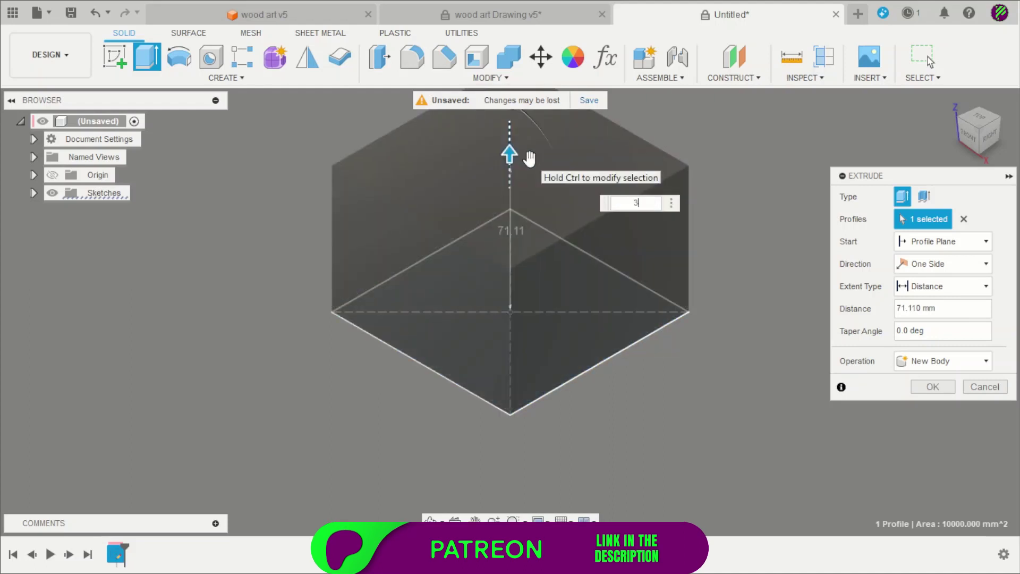
{"action": "key", "text": "Return"}
{"action": "scroll", "coordinate": [532, 308], "scroll_direction": "down", "scroll_amount": 5}
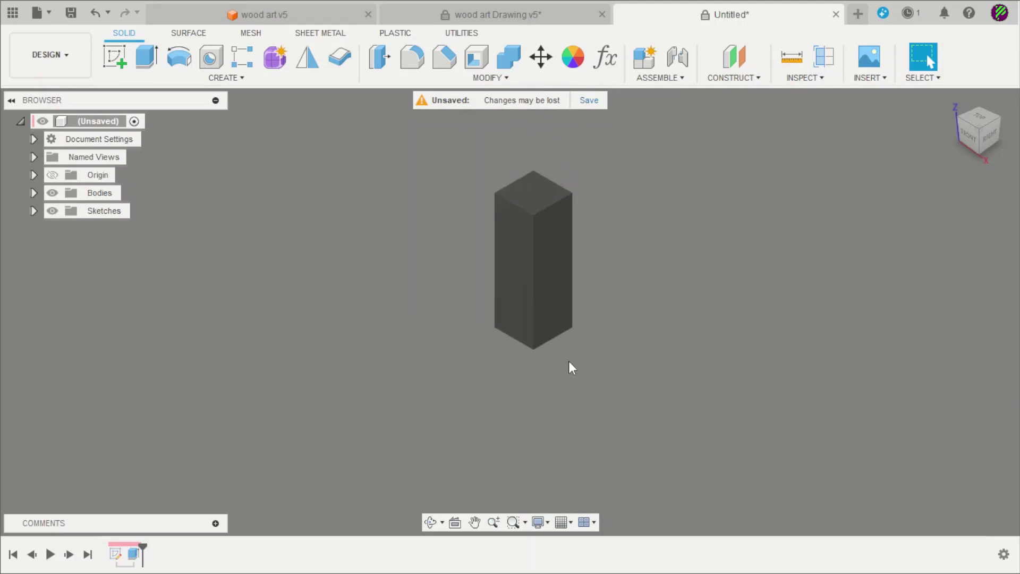
Set the visual style to Shaded with Visible Edges Only.
{"action": "scroll", "coordinate": [617, 185], "scroll_direction": "up", "scroll_amount": 3}
{"action": "left_click", "coordinate": [548, 523]}
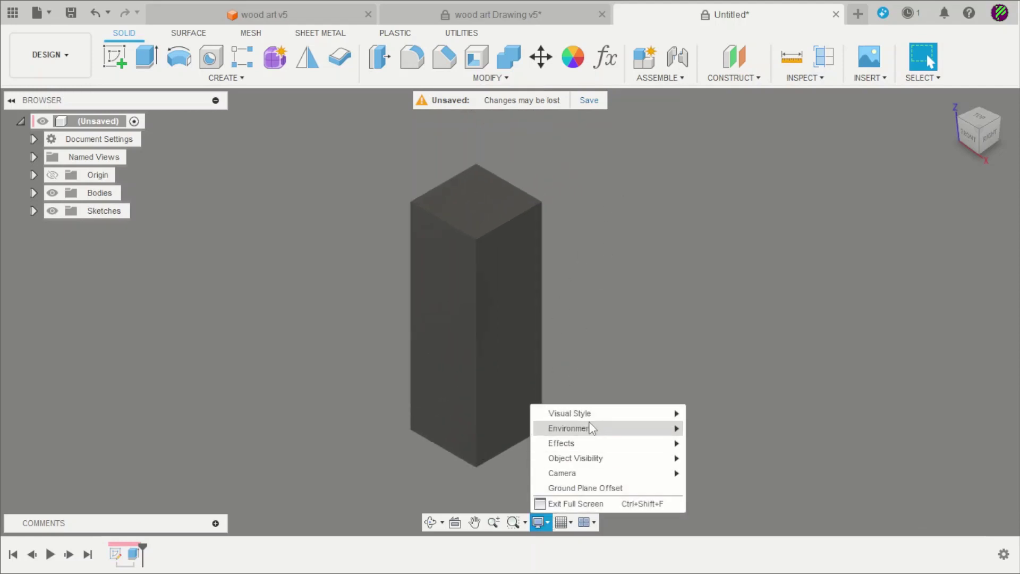
{"action": "mouse_move", "coordinate": [589, 414]}
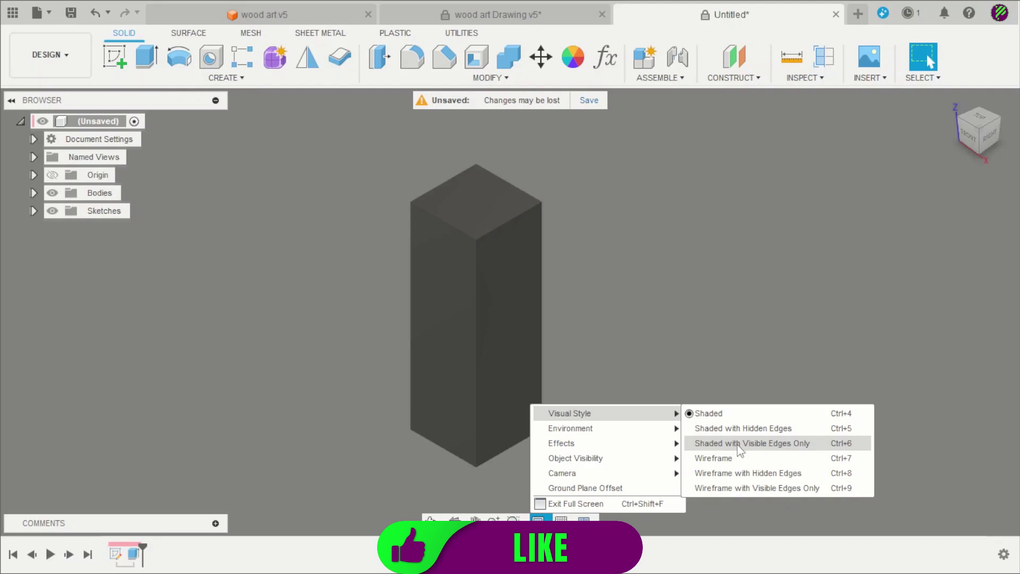
{"action": "left_click", "coordinate": [739, 443]}
{"action": "mouse_move", "coordinate": [669, 402]}
{"action": "middle_mouse_down", "text": "shift"}
{"action": "mouse_move", "coordinate": [563, 321]}
{"action": "mouse_move", "coordinate": [620, 388]}
{"action": "middle_mouse_up", "text": "shift"}
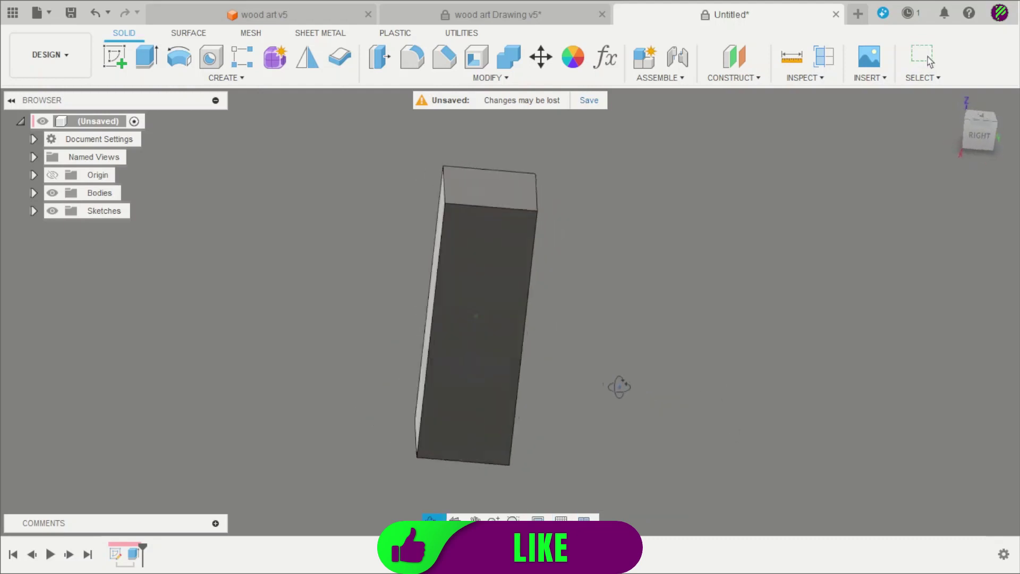
Start a sketch on the block's right side face and project the face's upper, left and lower edges into it.
{"action": "left_click", "coordinate": [115, 56]}
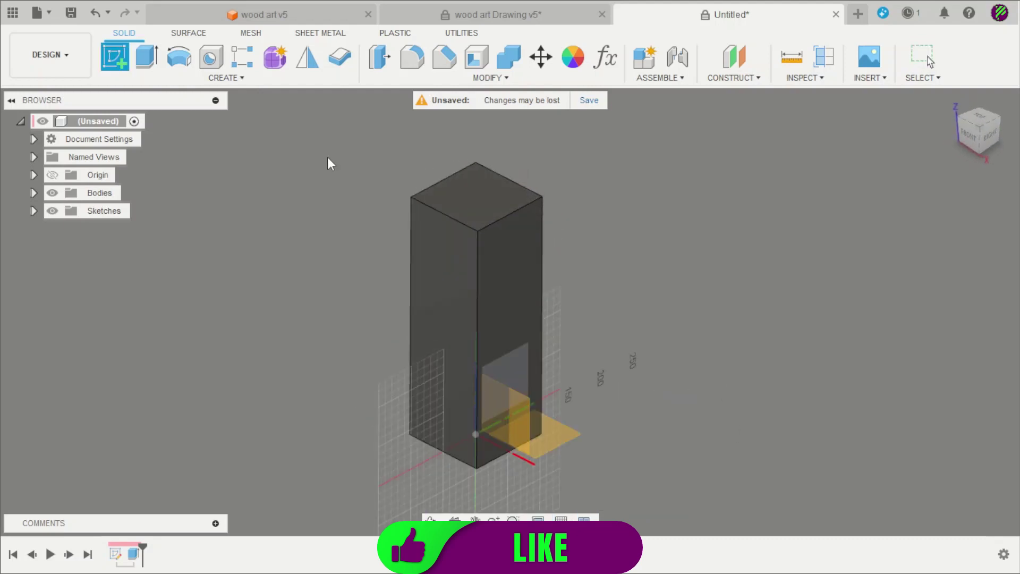
{"action": "left_click", "coordinate": [518, 263]}
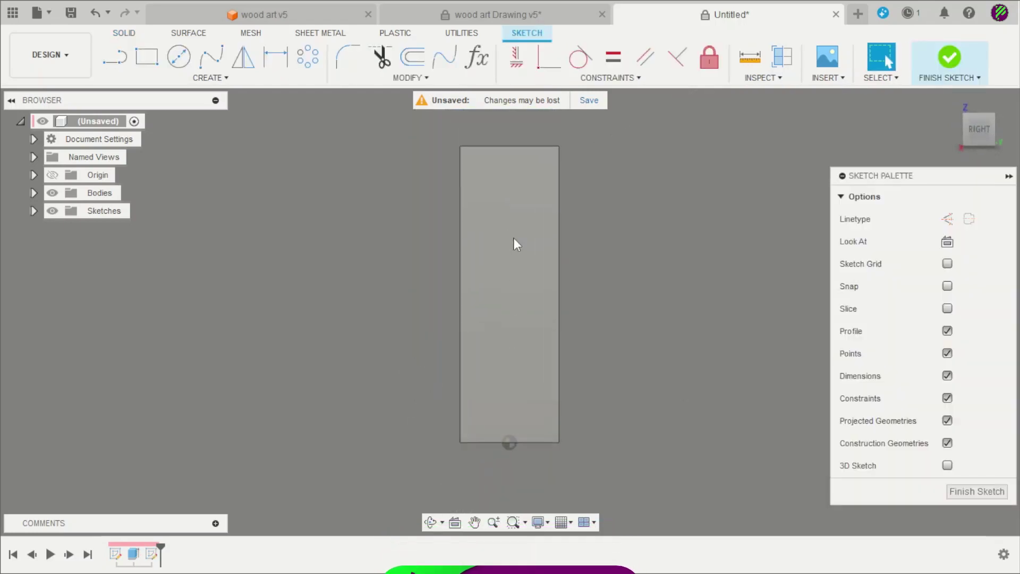
{"action": "left_click", "coordinate": [210, 77]}
{"action": "mouse_move", "coordinate": [202, 304]}
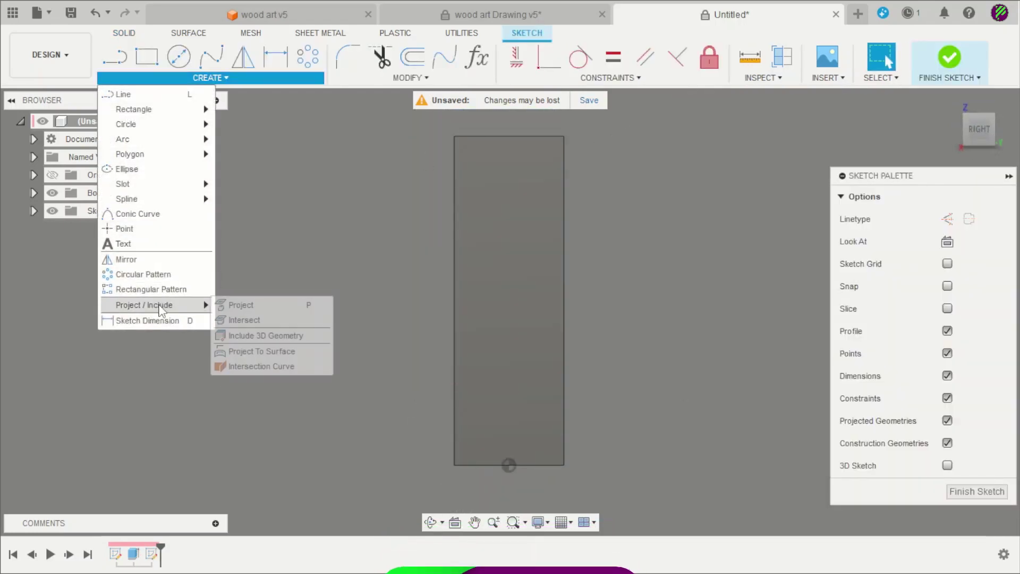
{"action": "left_click", "coordinate": [238, 305]}
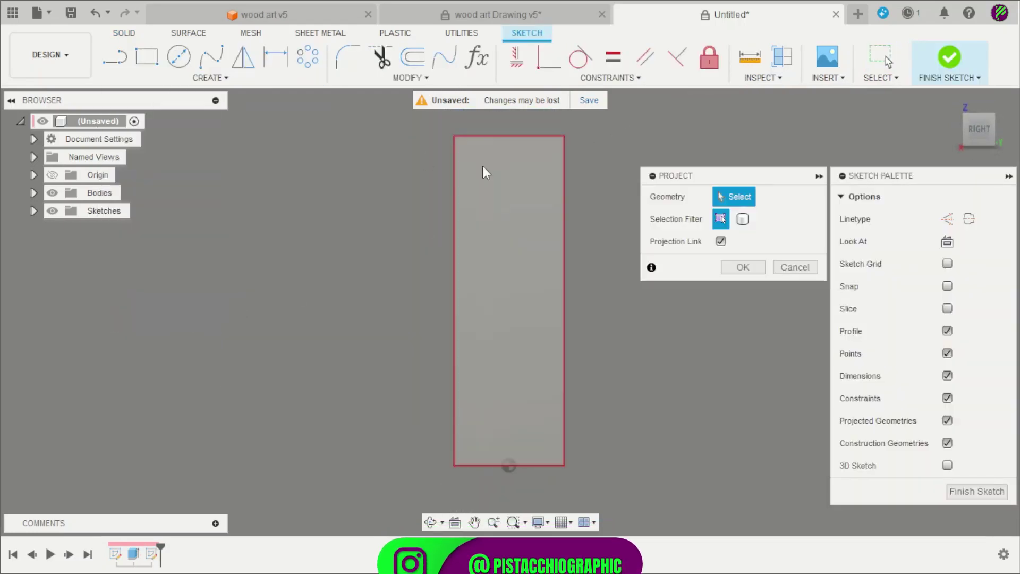
{"action": "left_click", "coordinate": [510, 138]}
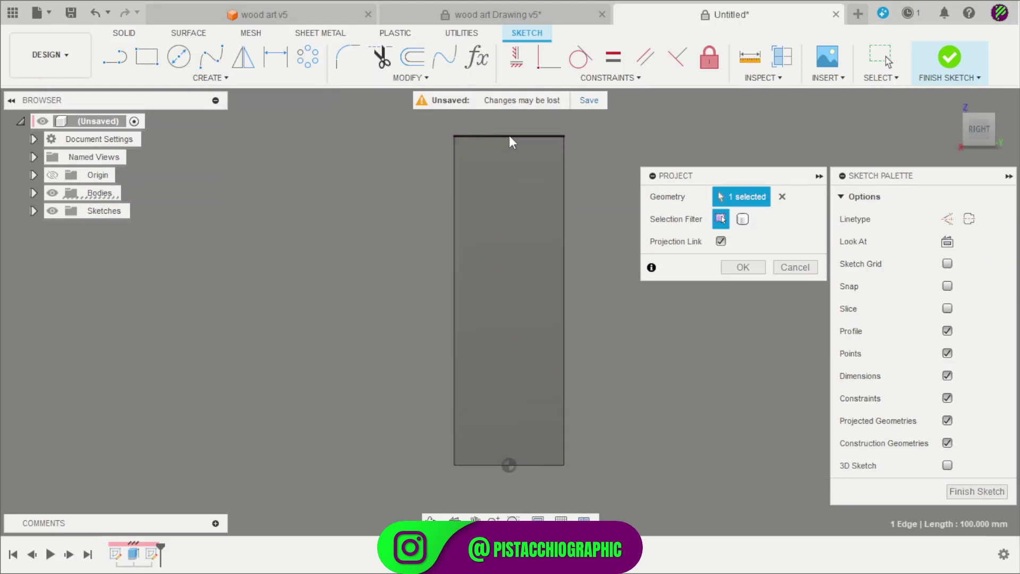
{"action": "left_click", "coordinate": [454, 185]}
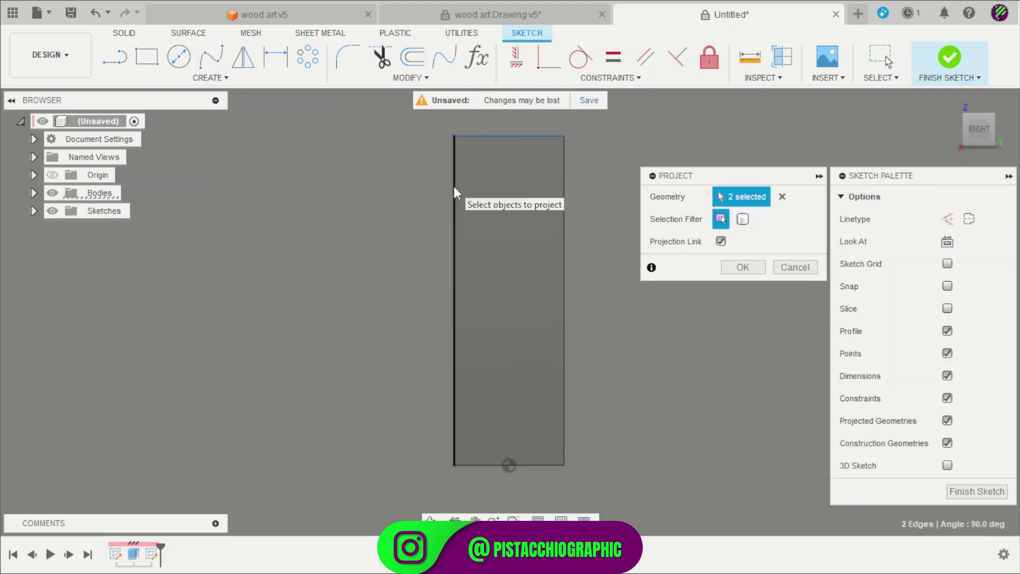
{"action": "left_click", "coordinate": [479, 465]}
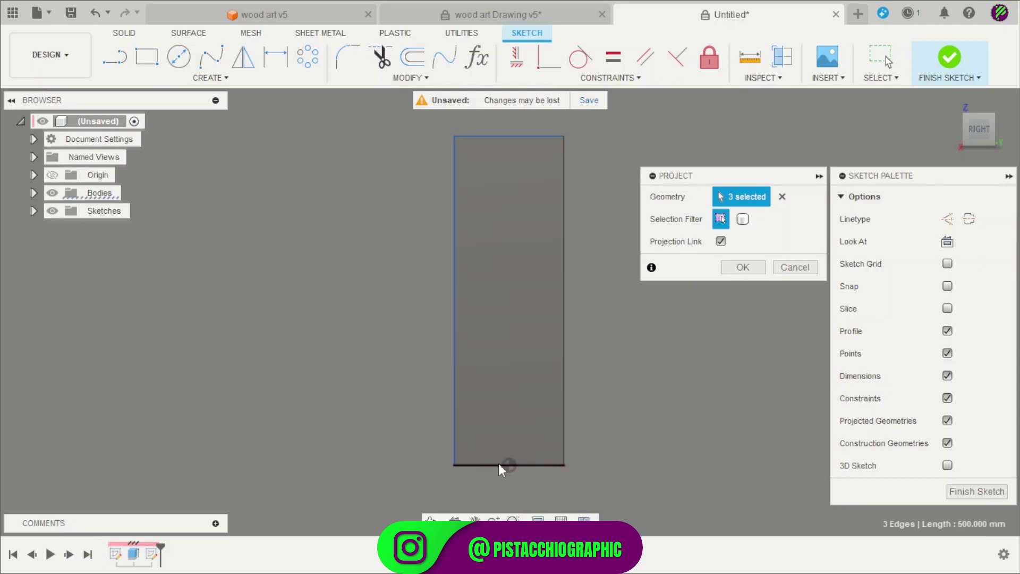
{"action": "left_click", "coordinate": [743, 266]}
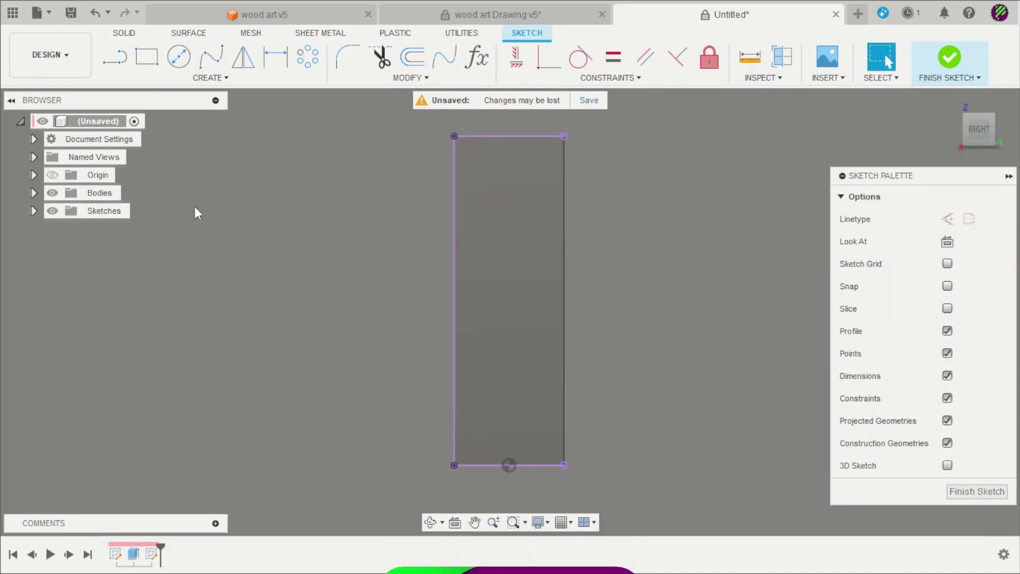
Draw a 3-point arc from the projected upper edge to a point straight below it, bulging toward the face's right edge.
{"action": "left_click", "coordinate": [177, 80]}
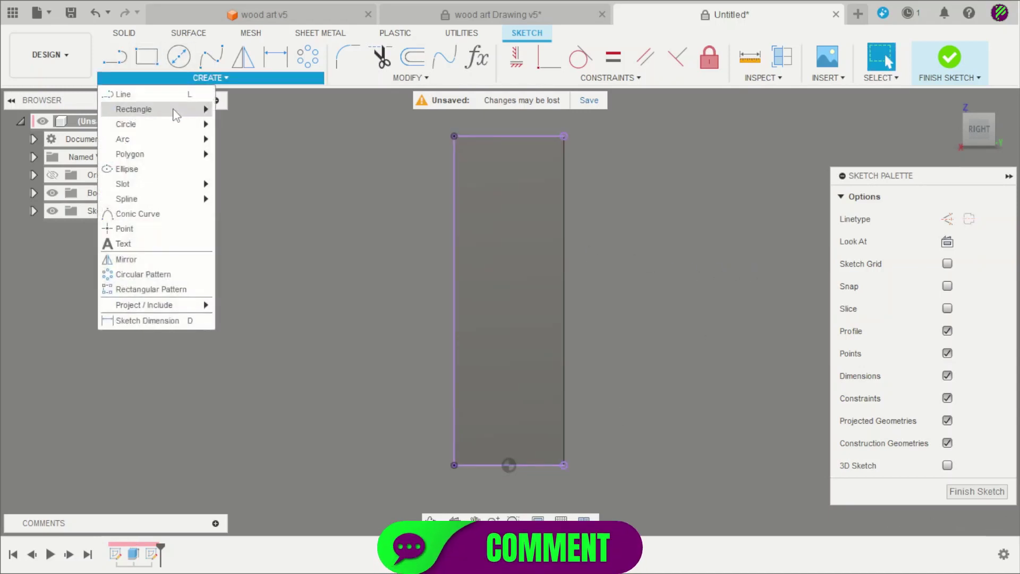
{"action": "mouse_move", "coordinate": [192, 146]}
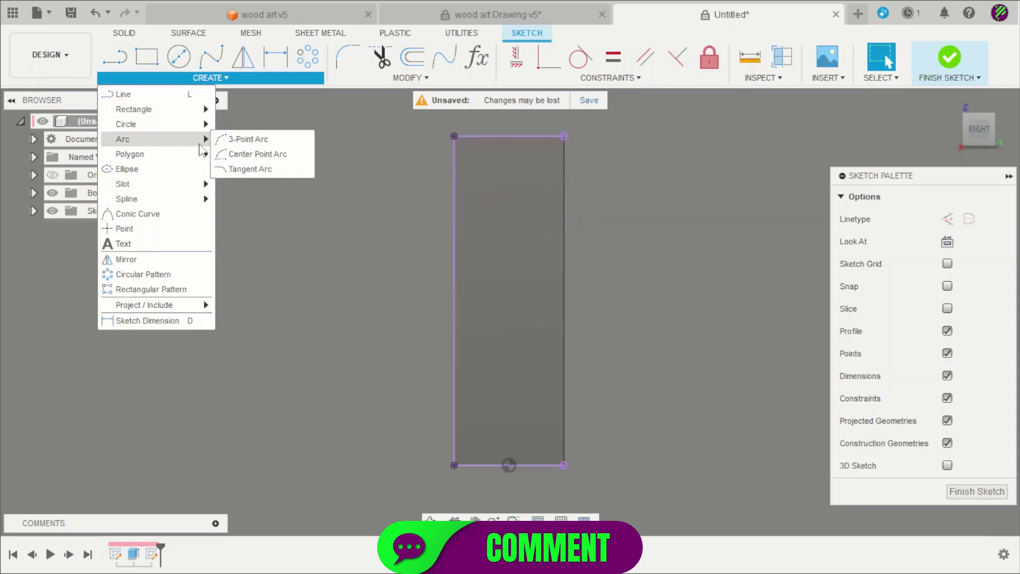
{"action": "left_click", "coordinate": [244, 138]}
{"action": "scroll", "coordinate": [506, 159], "scroll_direction": "up", "scroll_amount": 2}
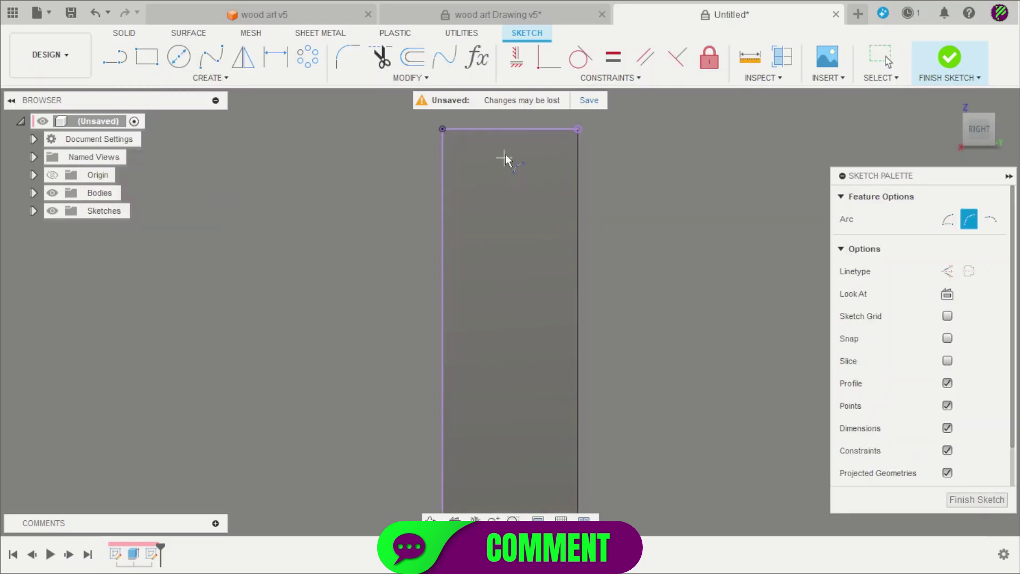
{"action": "left_click", "coordinate": [524, 129]}
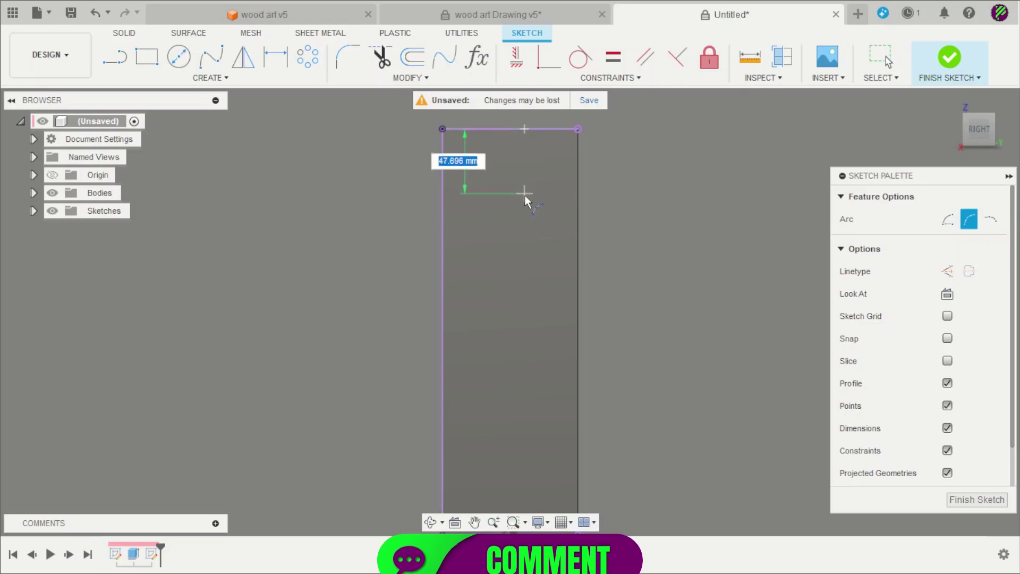
{"action": "left_click", "coordinate": [524, 213]}
{"action": "left_click", "coordinate": [553, 178]}
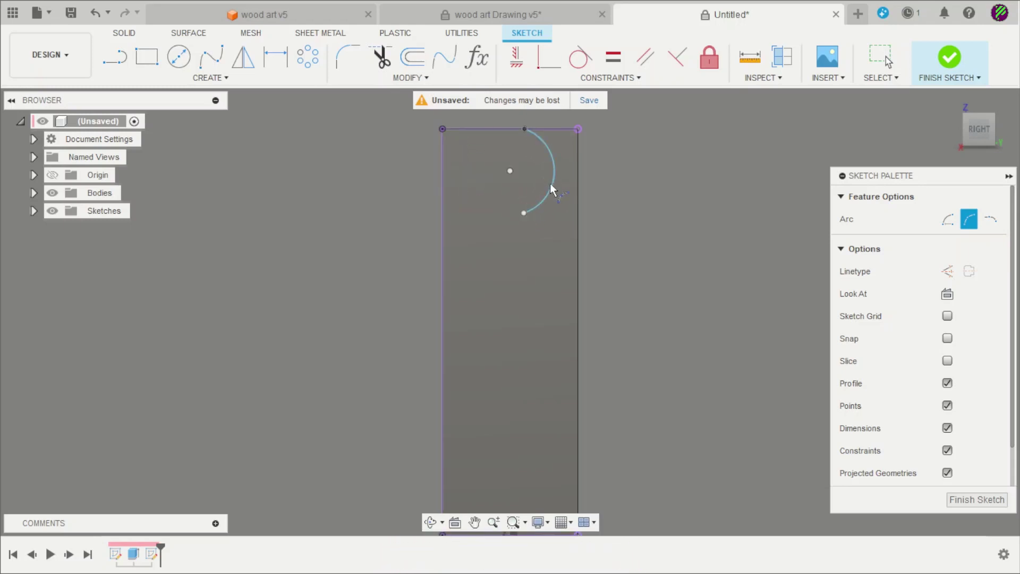
Add a second, tangent 3-point arc from the first arc's lower end to a point straight below, bulging toward the left edge.
{"action": "left_click", "coordinate": [524, 213]}
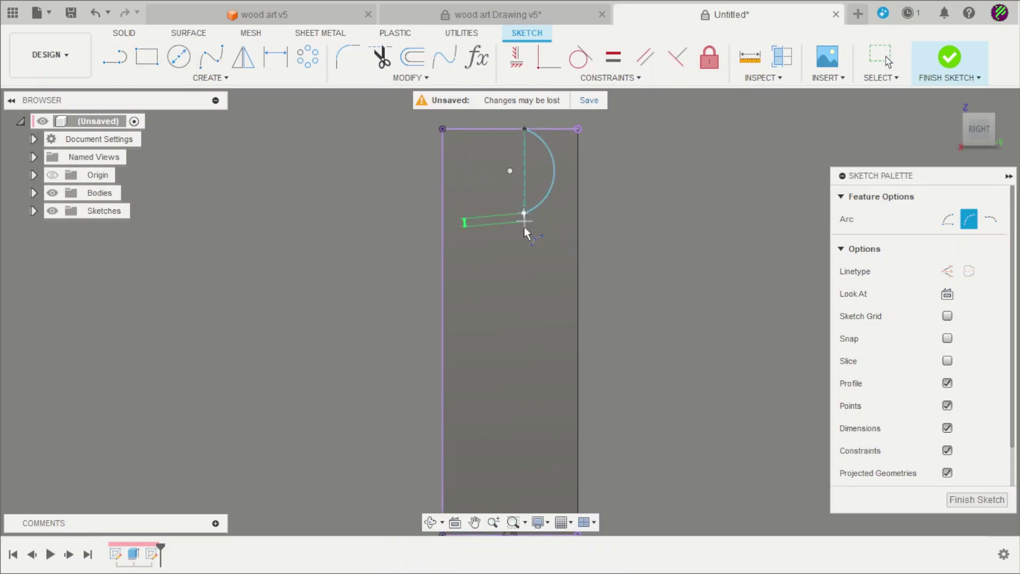
{"action": "left_click", "coordinate": [524, 294]}
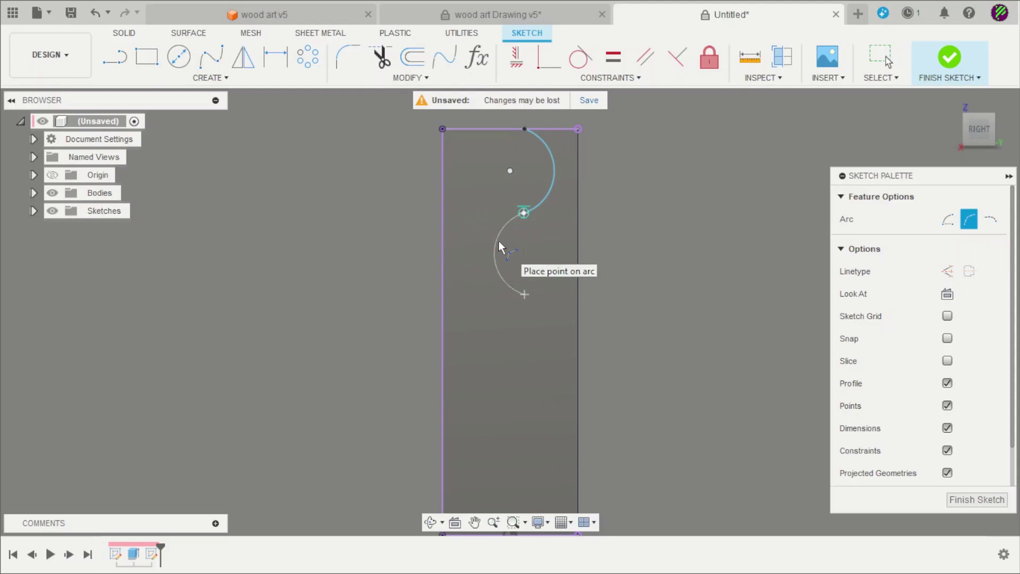
{"action": "left_click", "coordinate": [498, 241]}
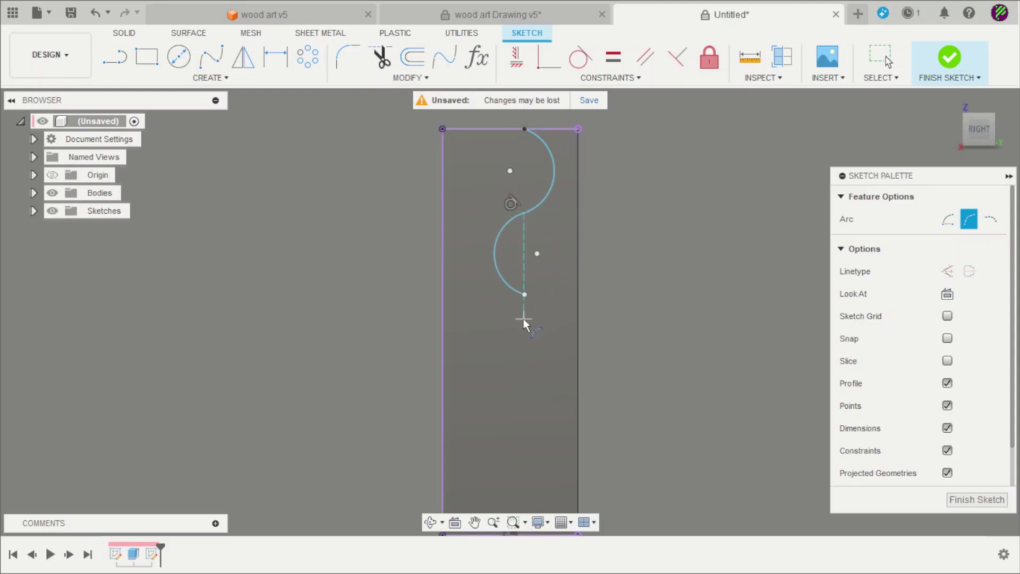
{"action": "key", "text": "Escape"}
{"action": "scroll", "coordinate": [409, 223], "scroll_direction": "down", "scroll_amount": 3}
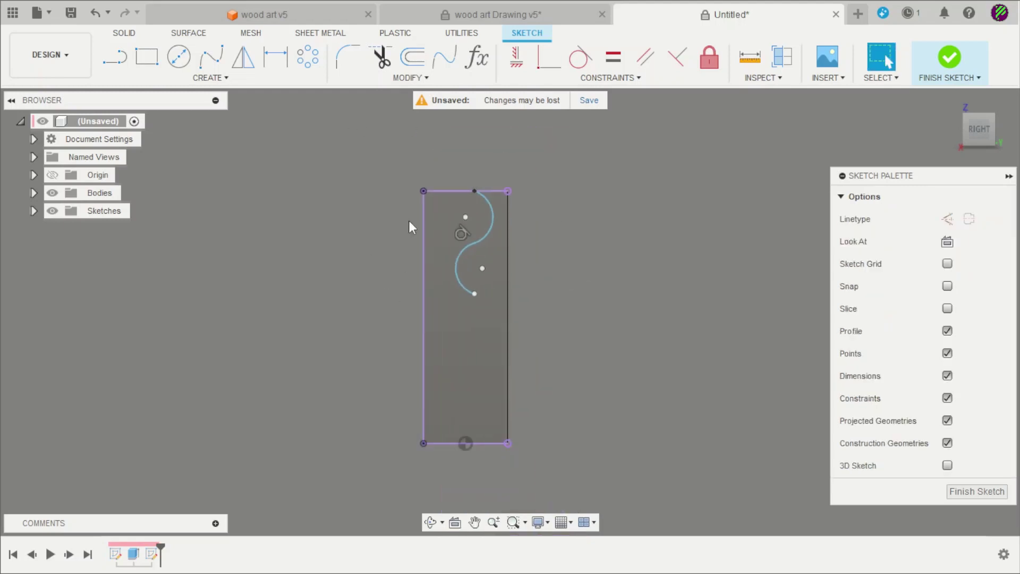
{"action": "scroll", "coordinate": [409, 223], "scroll_direction": "up", "scroll_amount": 2}
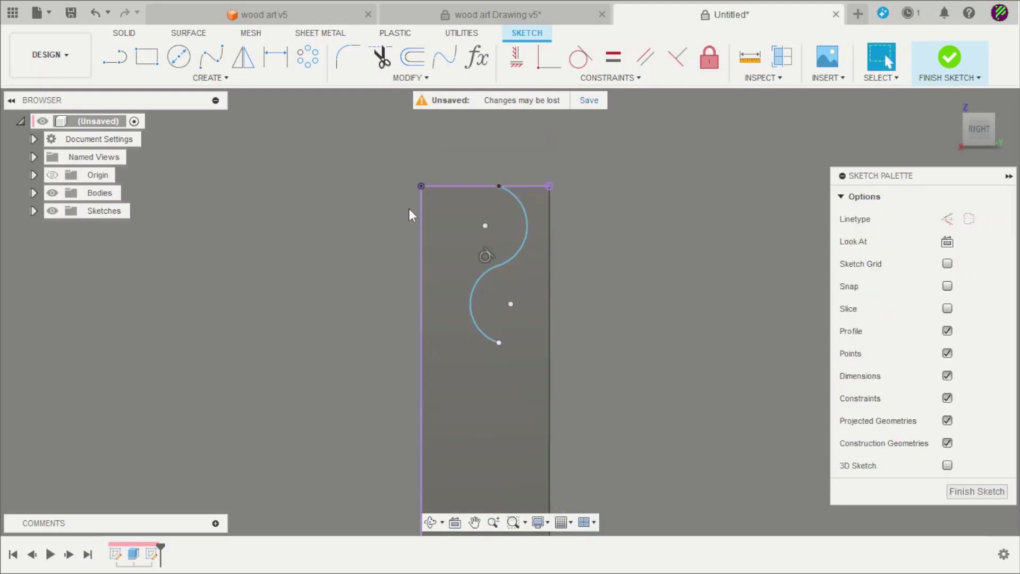
Check the wood art drawing, and dimension the upper arc's top endpoint 50 mm horizontally from the face's upper-left corner.
{"action": "left_click", "coordinate": [505, 16]}
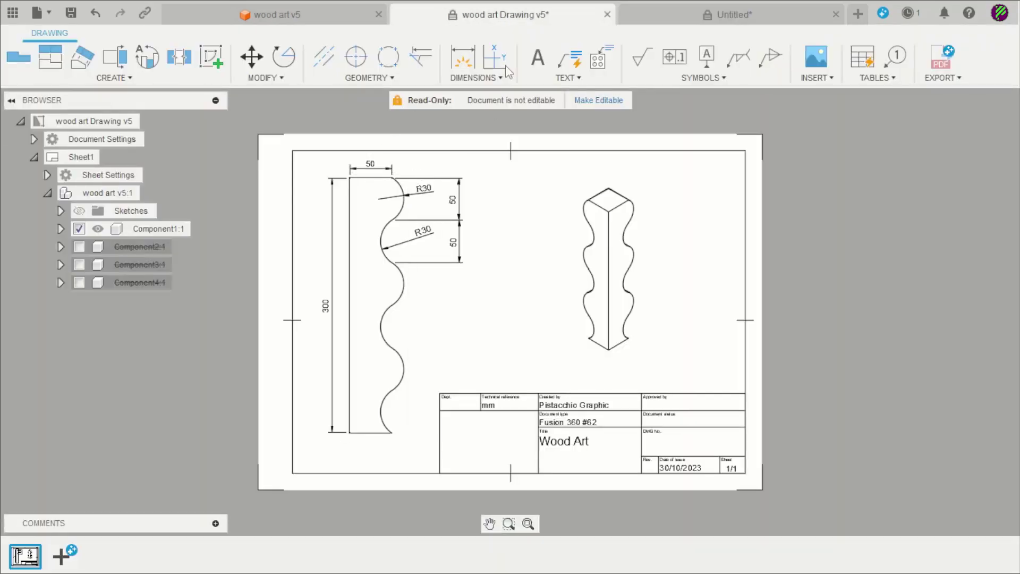
{"action": "left_click", "coordinate": [662, 12]}
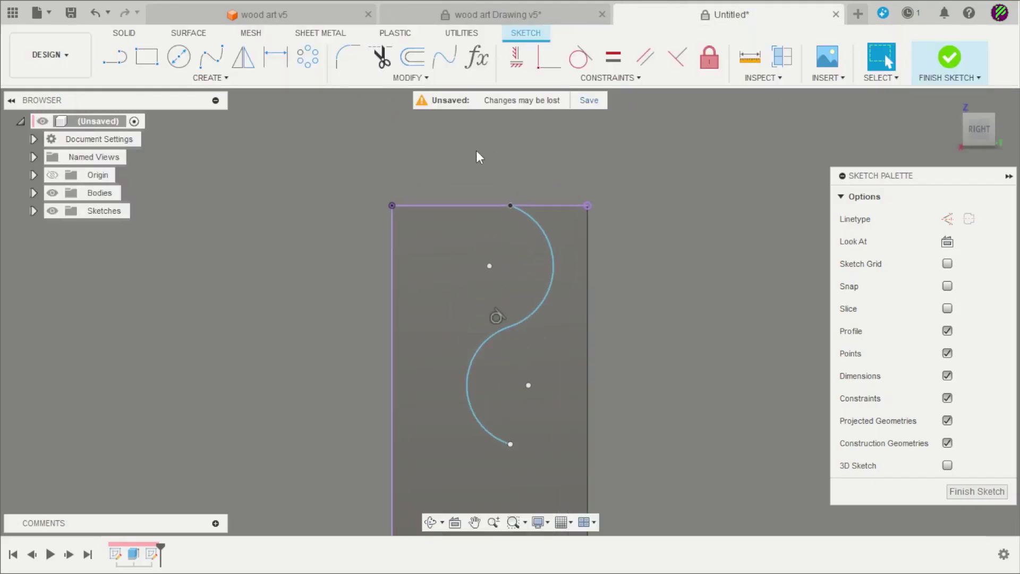
{"action": "key", "text": "d"}
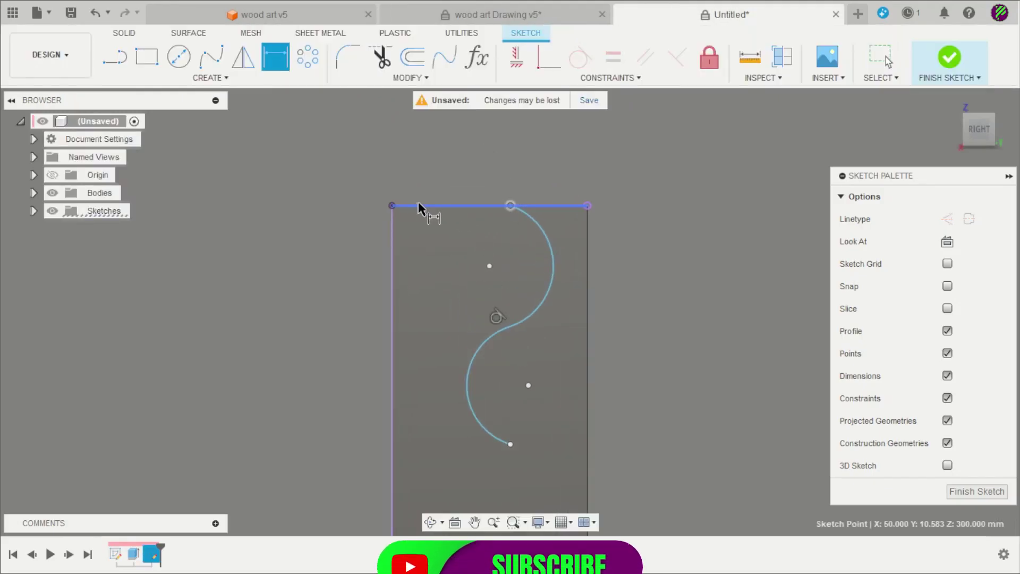
{"action": "left_click", "coordinate": [392, 206]}
{"action": "left_click", "coordinate": [510, 205]}
{"action": "left_click", "coordinate": [454, 141]}
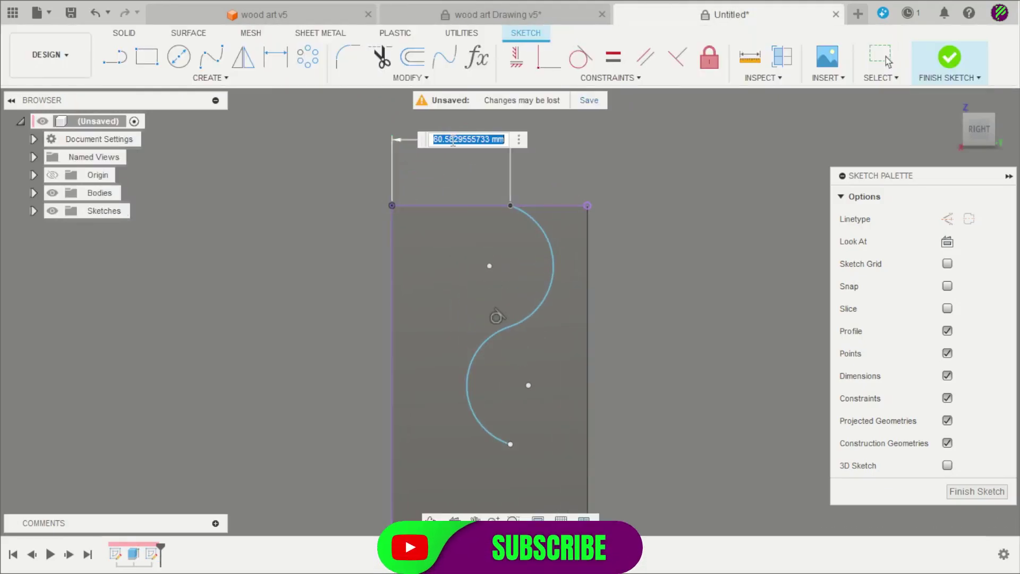
{"action": "type", "text": "50"}
{"action": "key", "text": "Return"}
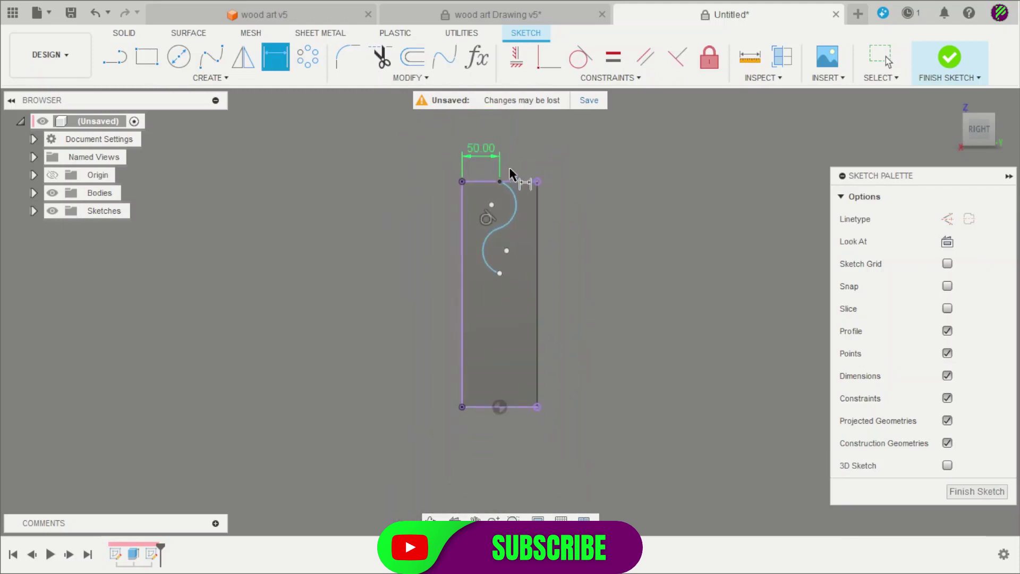
Set the upper arc's radius to 30 mm and the vertical distance between its endpoints to 50 mm.
{"action": "left_click", "coordinate": [519, 223]}
{"action": "left_click", "coordinate": [550, 165]}
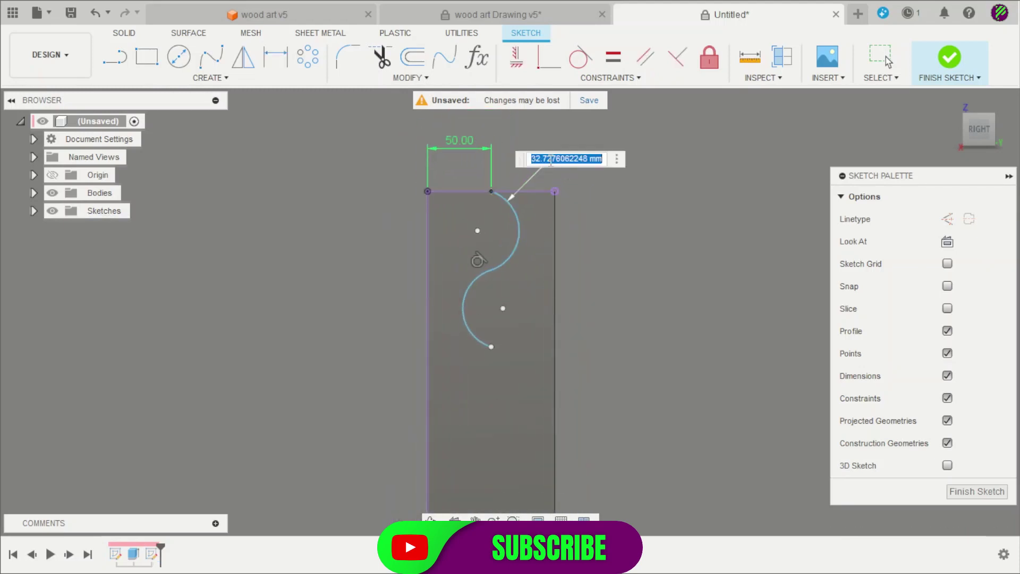
{"action": "type", "text": "30"}
{"action": "key", "text": "Return"}
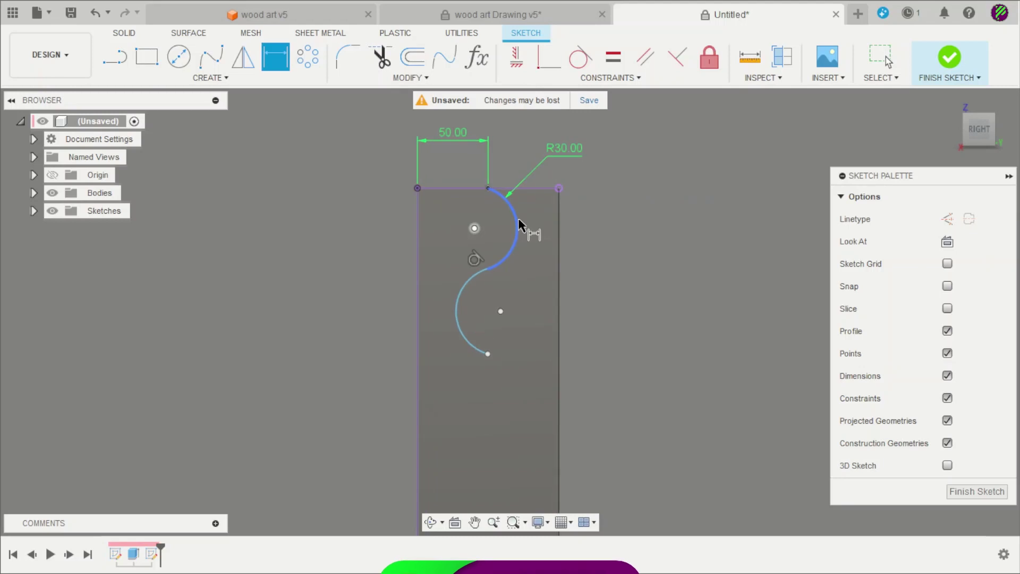
{"action": "left_click", "coordinate": [489, 187]}
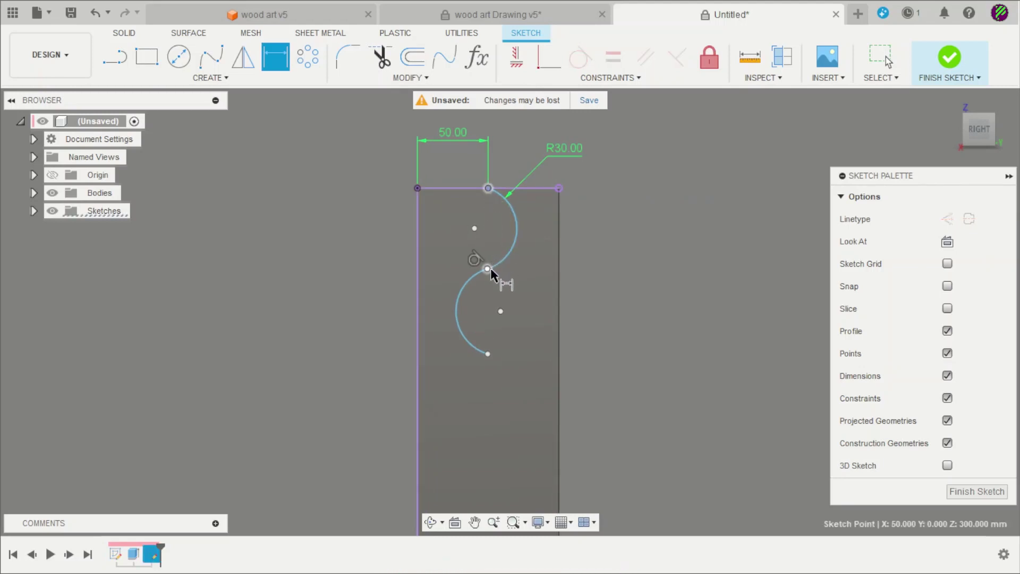
{"action": "left_click", "coordinate": [488, 269]}
{"action": "left_click", "coordinate": [613, 244]}
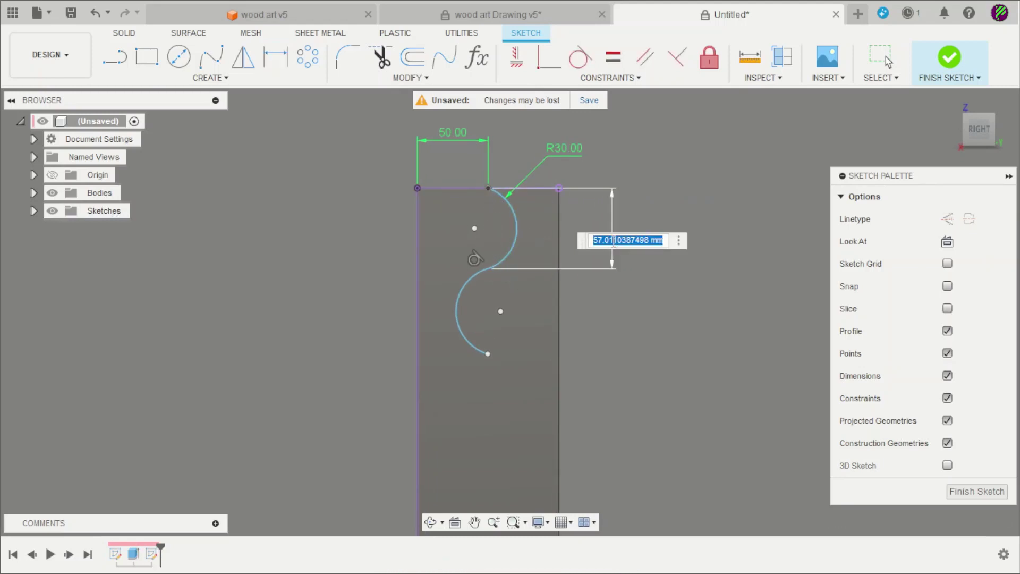
{"action": "key", "text": "Return"}
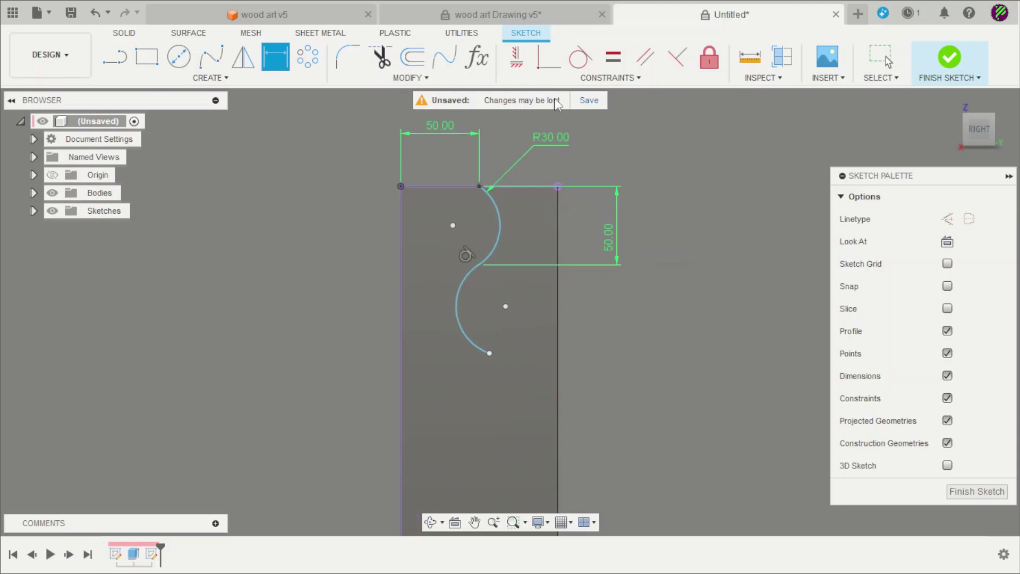
{"action": "key", "text": "Escape"}
Align the endpoints of both arcs on one vertical line with Horizontal/Vertical constraints.
{"action": "left_click", "coordinate": [517, 56]}
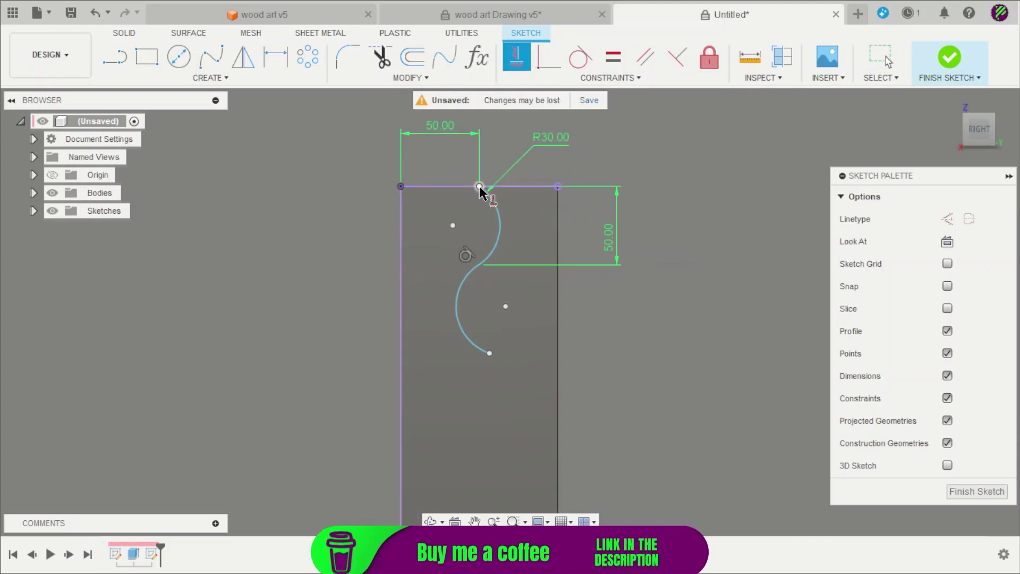
{"action": "left_click", "coordinate": [480, 186]}
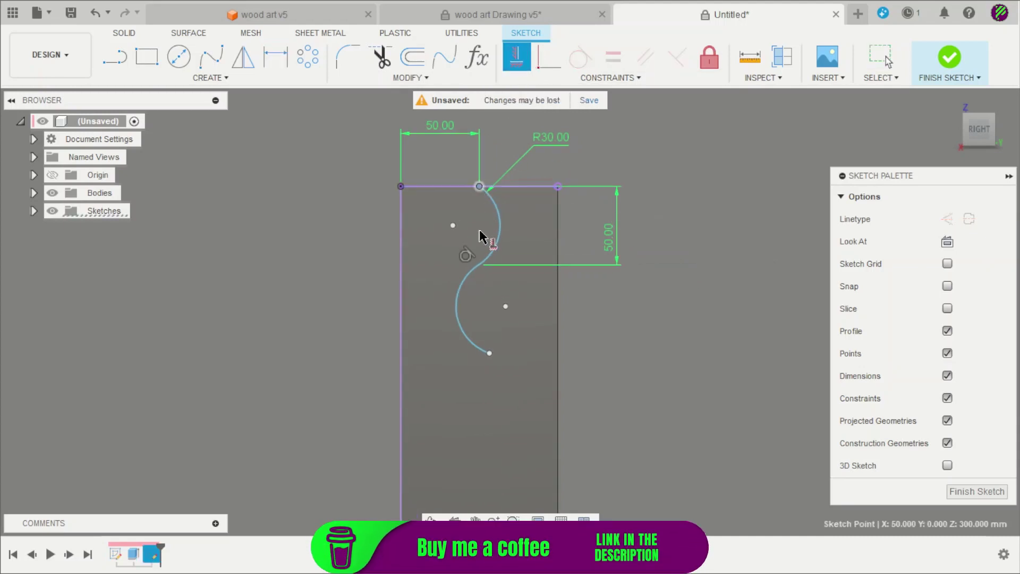
{"action": "left_click", "coordinate": [478, 266]}
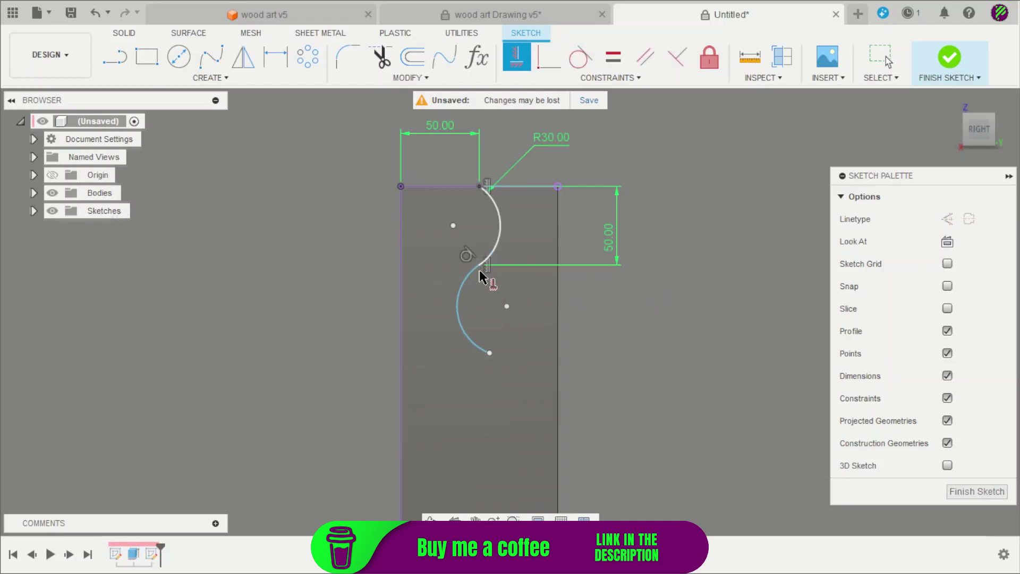
{"action": "left_click", "coordinate": [489, 353]}
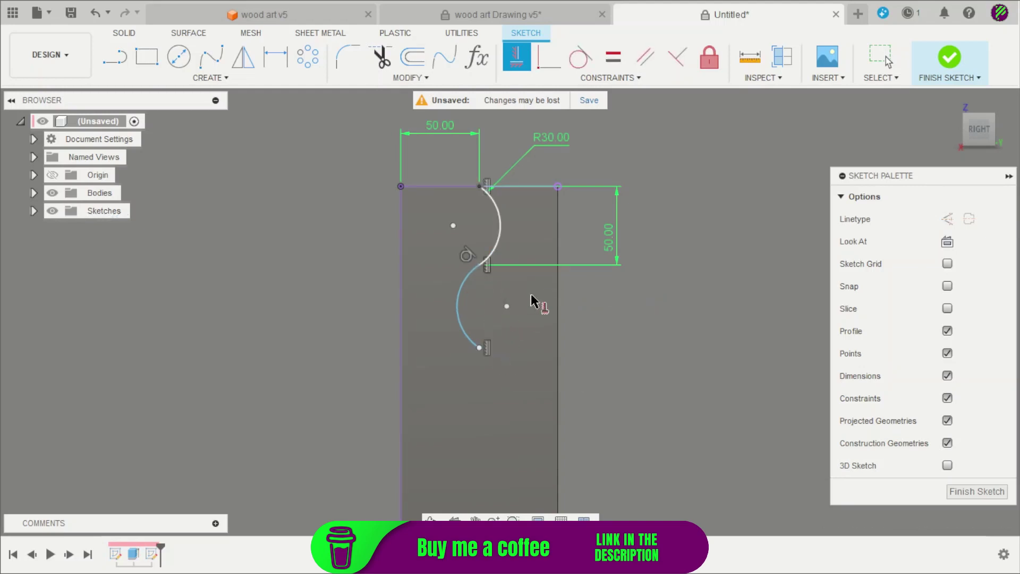
Dimension the lower arc's radius as 30 mm.
{"action": "scroll", "coordinate": [527, 322], "scroll_direction": "down", "scroll_amount": 2}
{"action": "scroll", "coordinate": [517, 317], "scroll_direction": "up", "scroll_amount": 3}
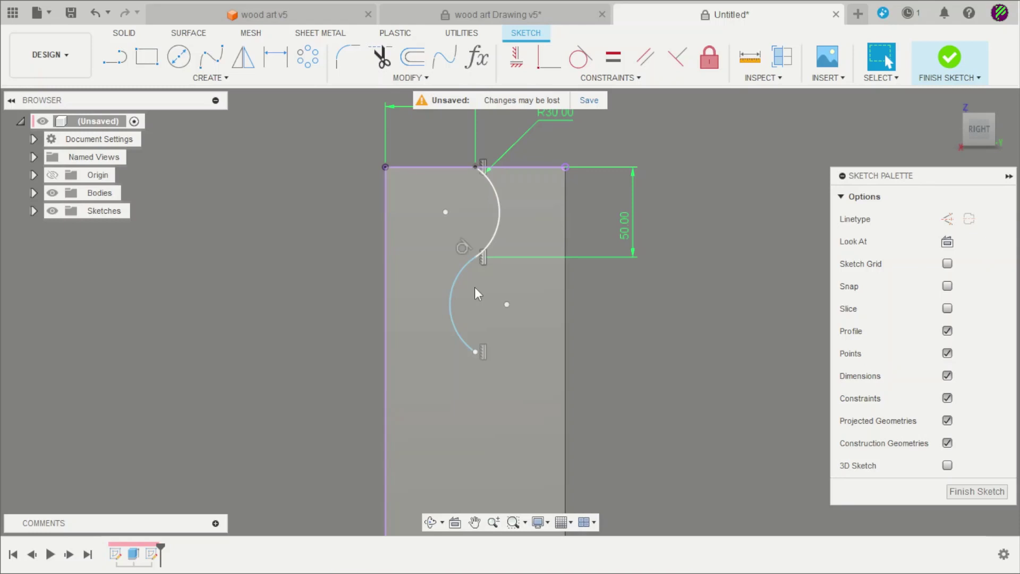
{"action": "key", "text": "d"}
{"action": "left_click", "coordinate": [450, 294]}
{"action": "left_click", "coordinate": [336, 237]}
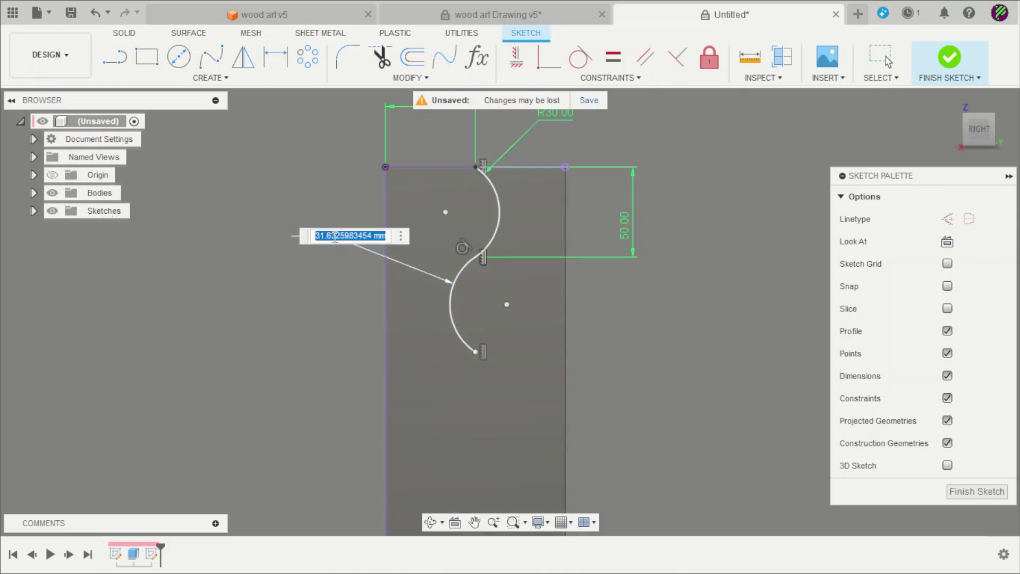
{"action": "type", "text": "30"}
{"action": "key", "text": "Return"}
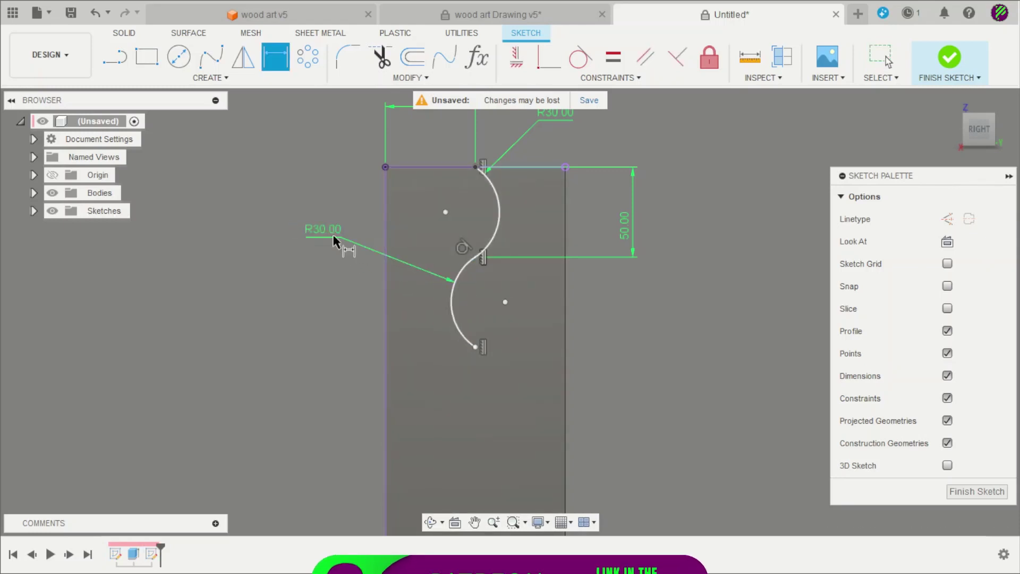
{"action": "scroll", "coordinate": [493, 234], "scroll_direction": "down", "scroll_amount": 3}
{"action": "scroll", "coordinate": [609, 271], "scroll_direction": "up", "scroll_amount": 2}
{"action": "key", "text": "Escape"}
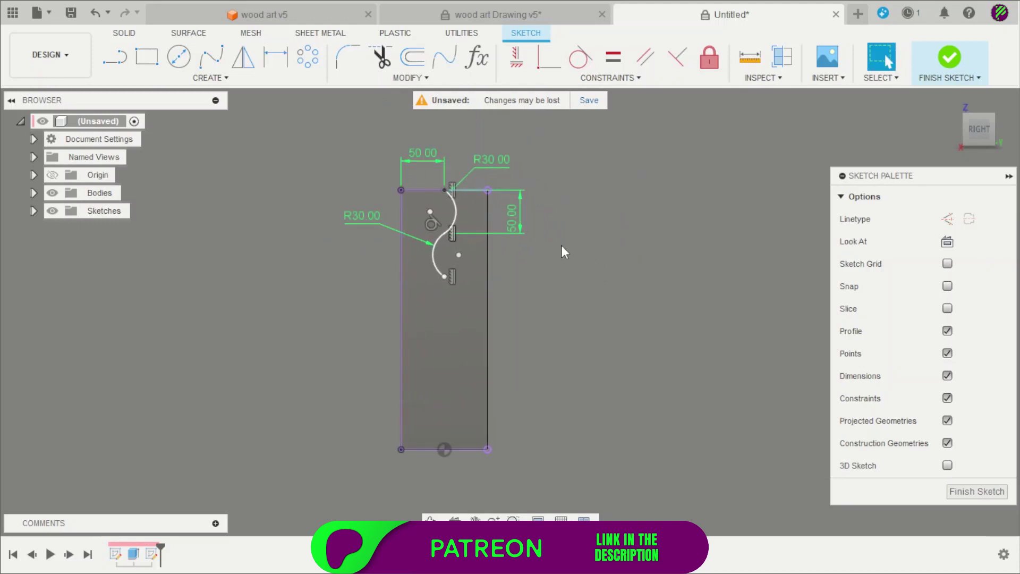
Rectangular-pattern both arcs downward with quantity 3 over an extent of -200 mm, and quantity 1 in the horizontal direction.
{"action": "left_click", "coordinate": [263, 81]}
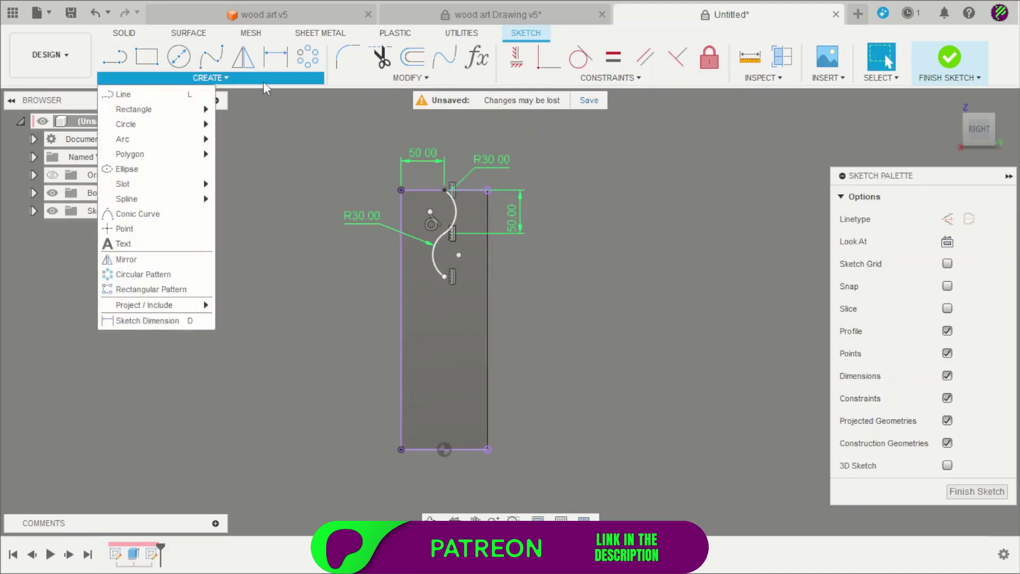
{"action": "left_click", "coordinate": [143, 291]}
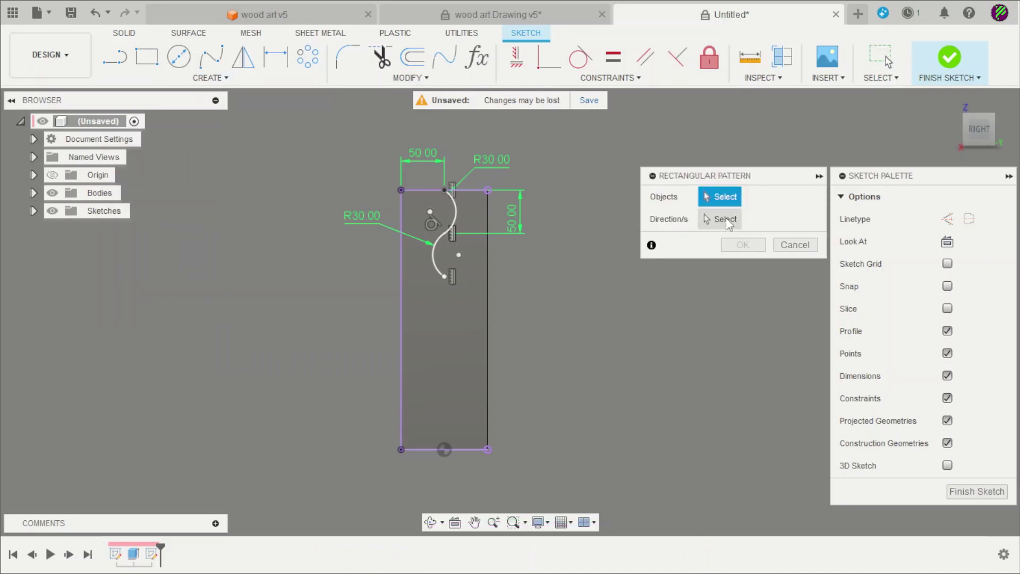
{"action": "scroll", "coordinate": [452, 232], "scroll_direction": "up", "scroll_amount": 2}
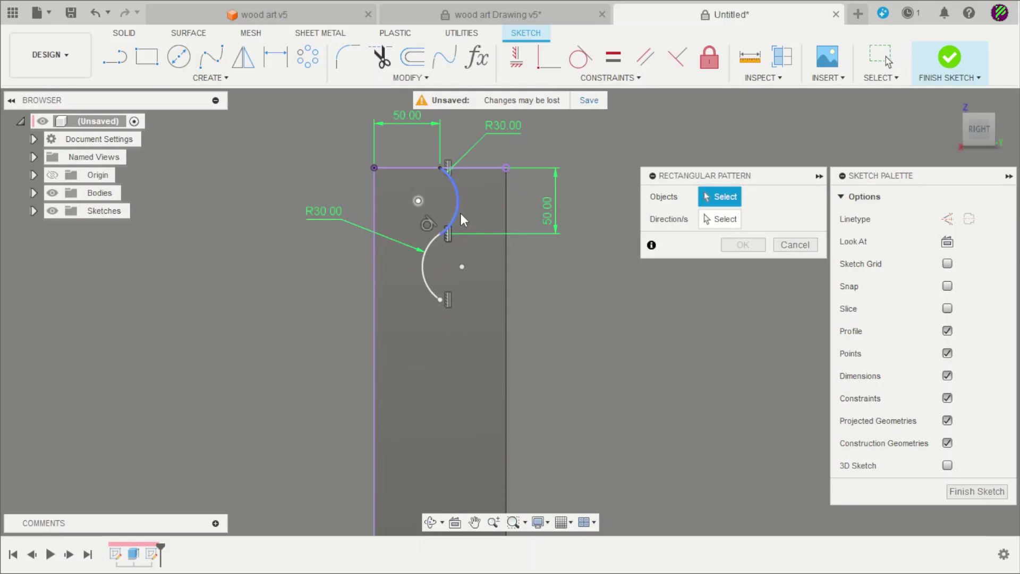
{"action": "left_click", "coordinate": [461, 213]}
{"action": "left_click", "coordinate": [441, 249]}
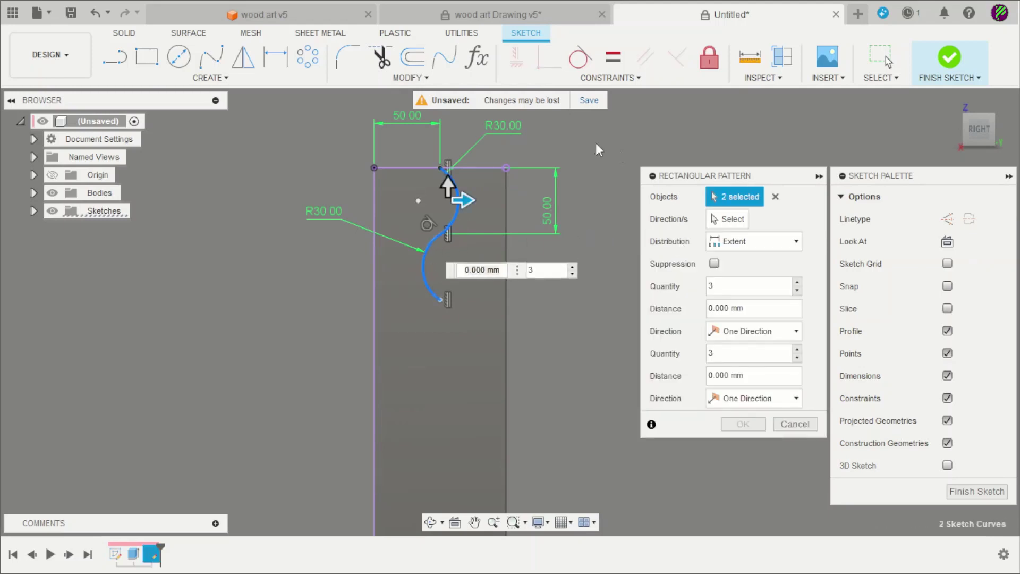
{"action": "scroll", "coordinate": [595, 143], "scroll_direction": "down", "scroll_amount": 2}
{"action": "left_click_drag", "start_coordinate": [503, 169], "coordinate": [519, 330]}
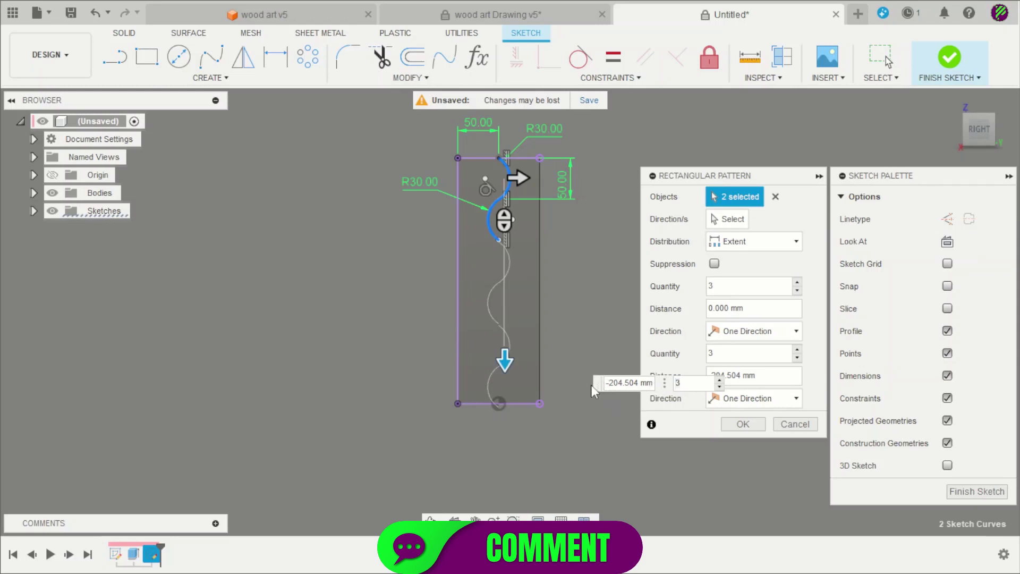
{"action": "left_click", "coordinate": [760, 376]}
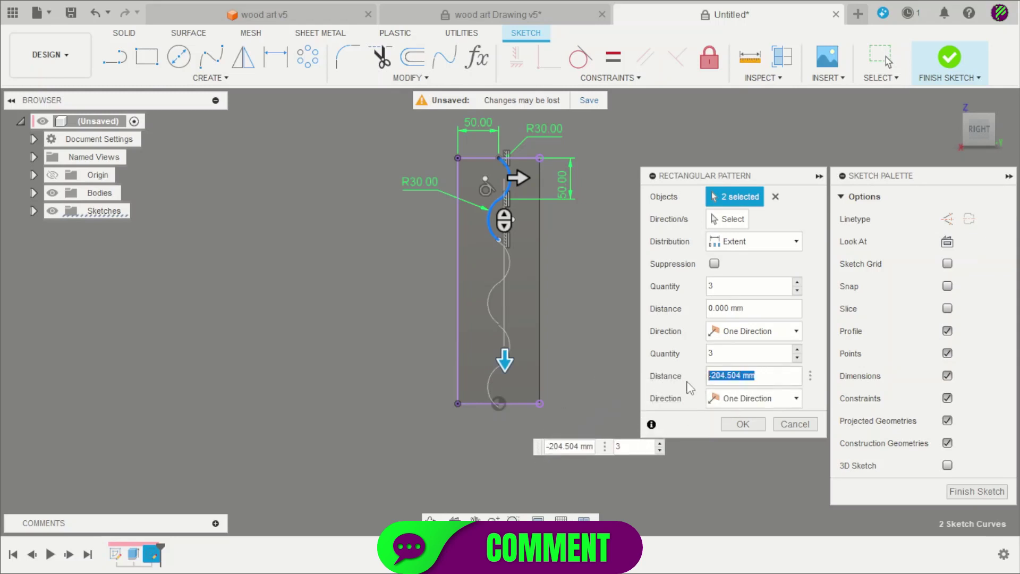
{"action": "type", "text": "-200"}
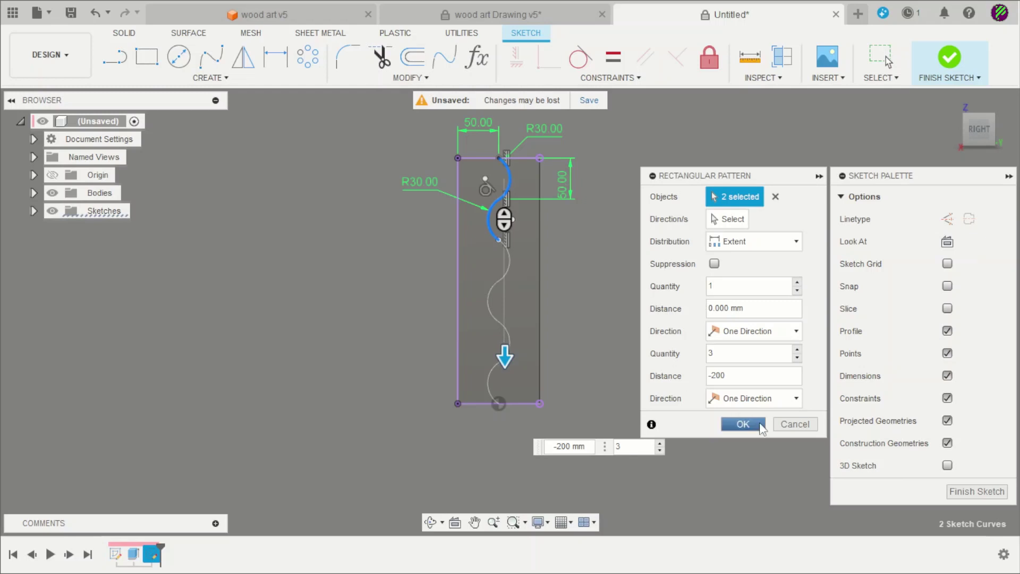
{"action": "left_click", "coordinate": [761, 425]}
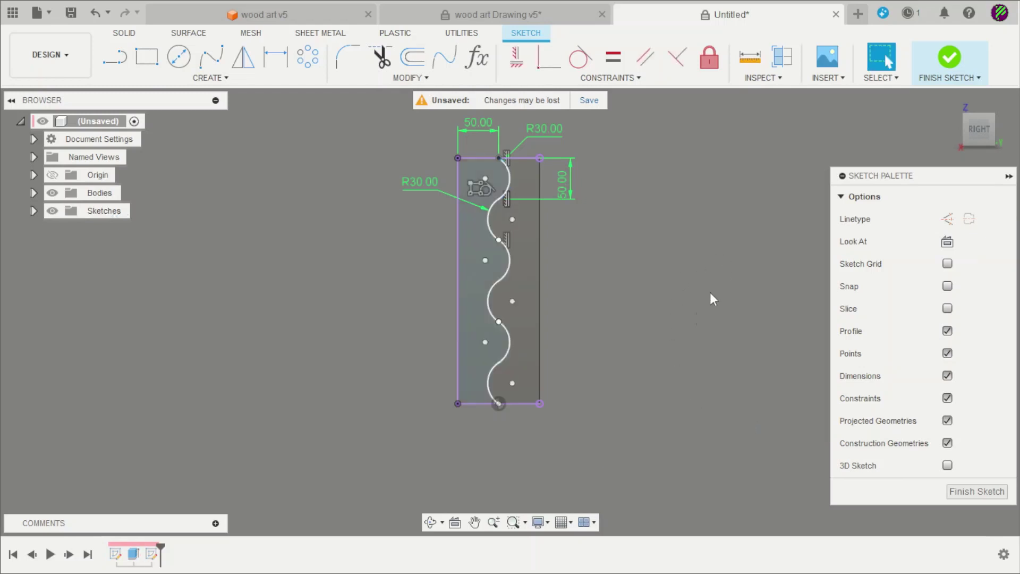
Finish the wavy profile sketch and start a new sketch on the block's front face.
{"action": "mouse_move", "coordinate": [650, 330]}
{"action": "middle_mouse_down", "text": "shift"}
{"action": "mouse_move", "coordinate": [627, 353]}
{"action": "mouse_move", "coordinate": [474, 247]}
{"action": "middle_mouse_up", "text": "shift"}
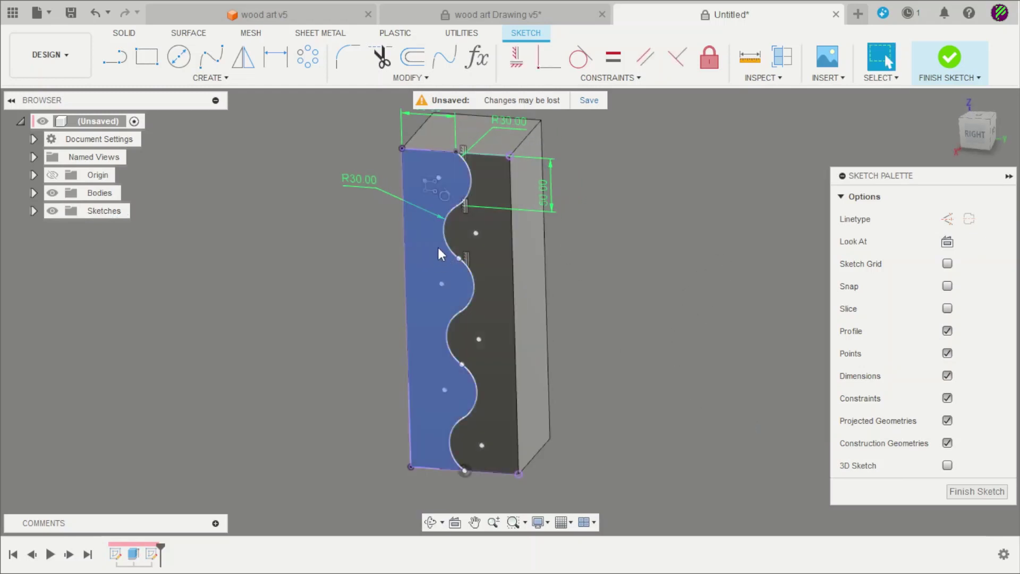
{"action": "left_click", "coordinate": [950, 58]}
{"action": "mouse_move", "coordinate": [674, 242]}
{"action": "middle_mouse_down", "text": "shift"}
{"action": "mouse_move", "coordinate": [779, 237]}
{"action": "mouse_move", "coordinate": [765, 272]}
{"action": "mouse_move", "coordinate": [672, 212]}
{"action": "middle_mouse_up", "text": "shift"}
{"action": "scroll", "coordinate": [570, 180], "scroll_direction": "up", "scroll_amount": 3}
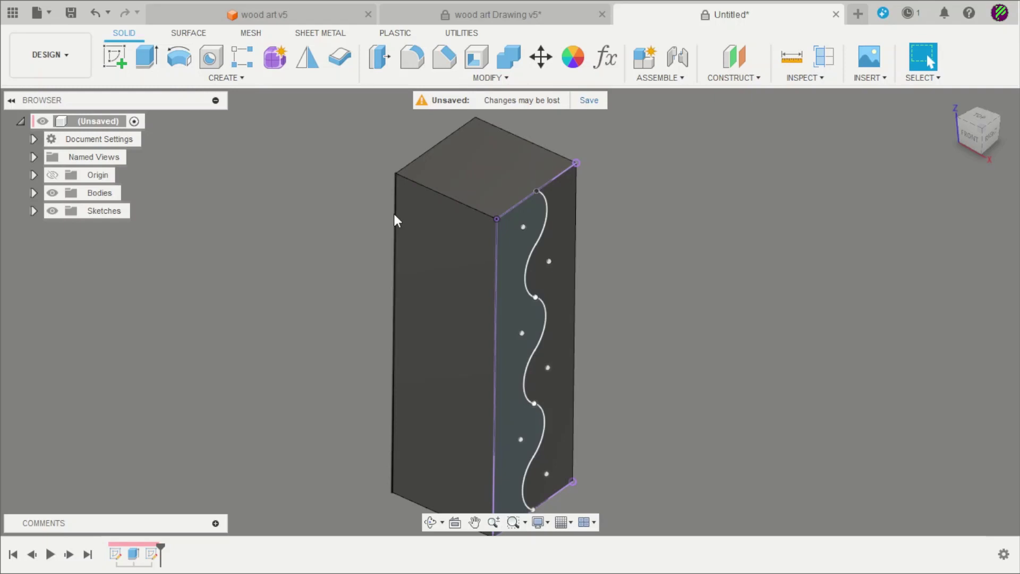
{"action": "left_click", "coordinate": [115, 57]}
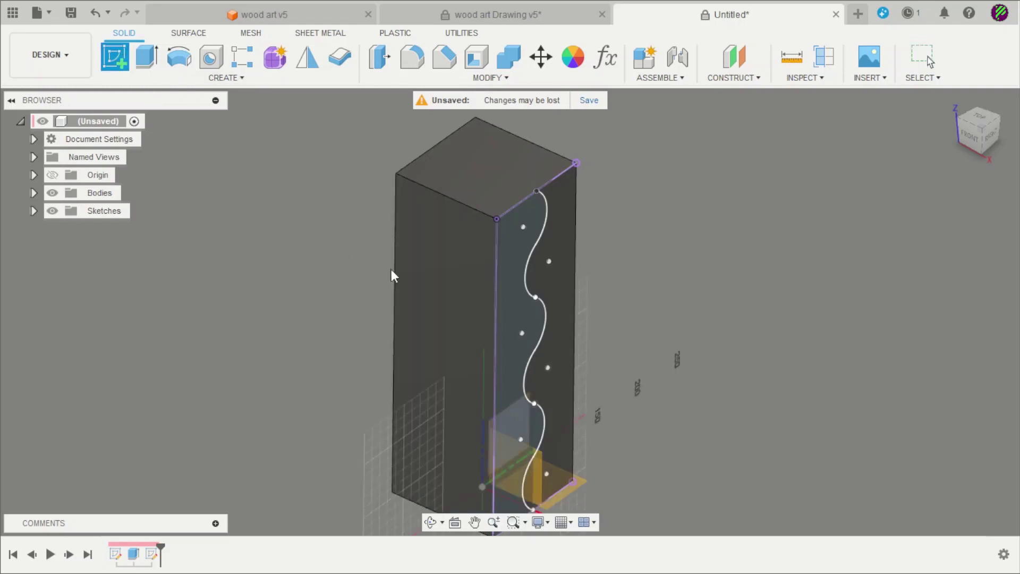
{"action": "left_click", "coordinate": [435, 275]}
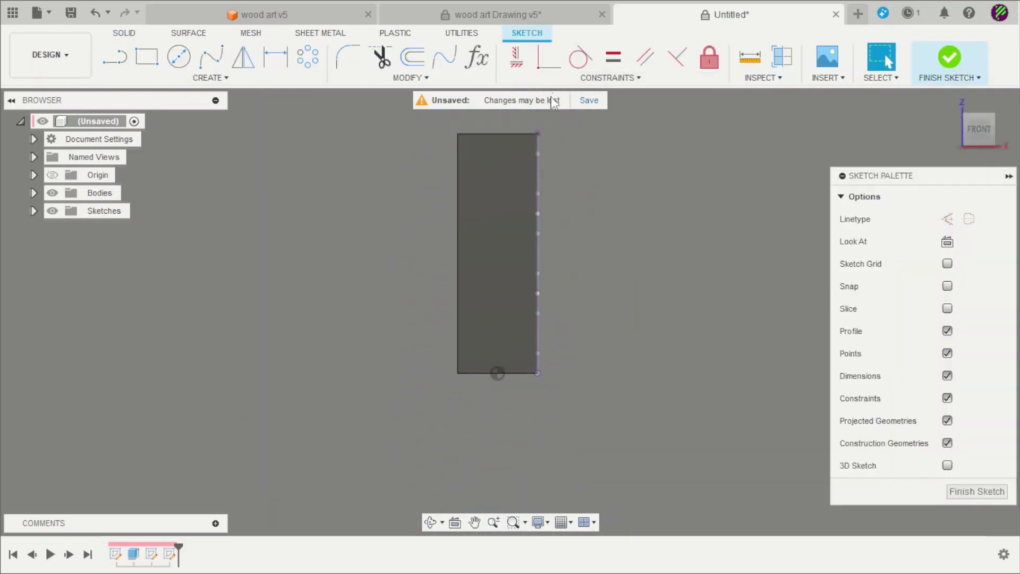
Project the front face's upper and lower edges and the vertical edge shared with the wavy-profile face into the sketch.
{"action": "scroll", "coordinate": [528, 115], "scroll_direction": "up", "scroll_amount": 2}
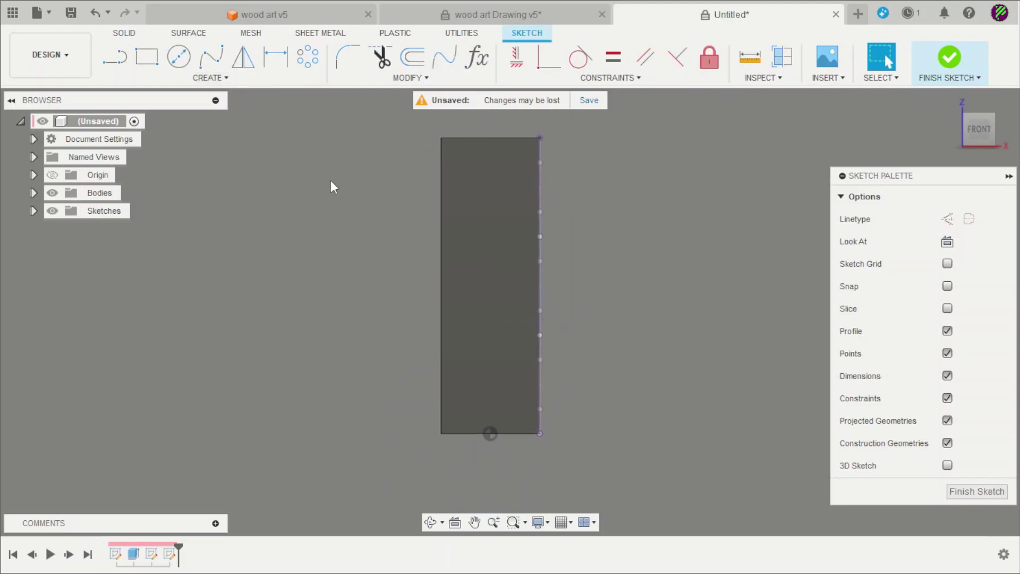
{"action": "key", "text": "p"}
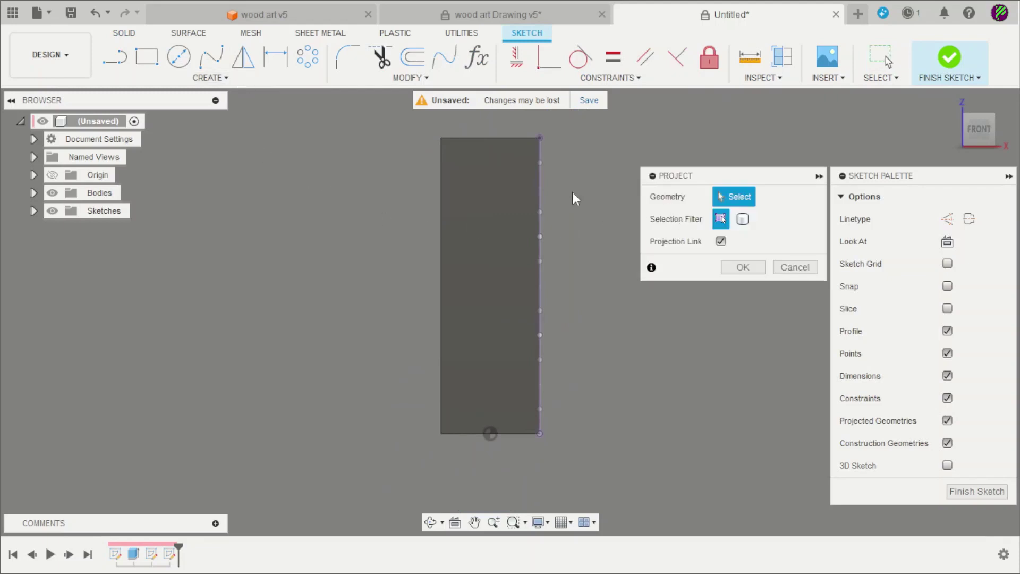
{"action": "left_click", "coordinate": [517, 136]}
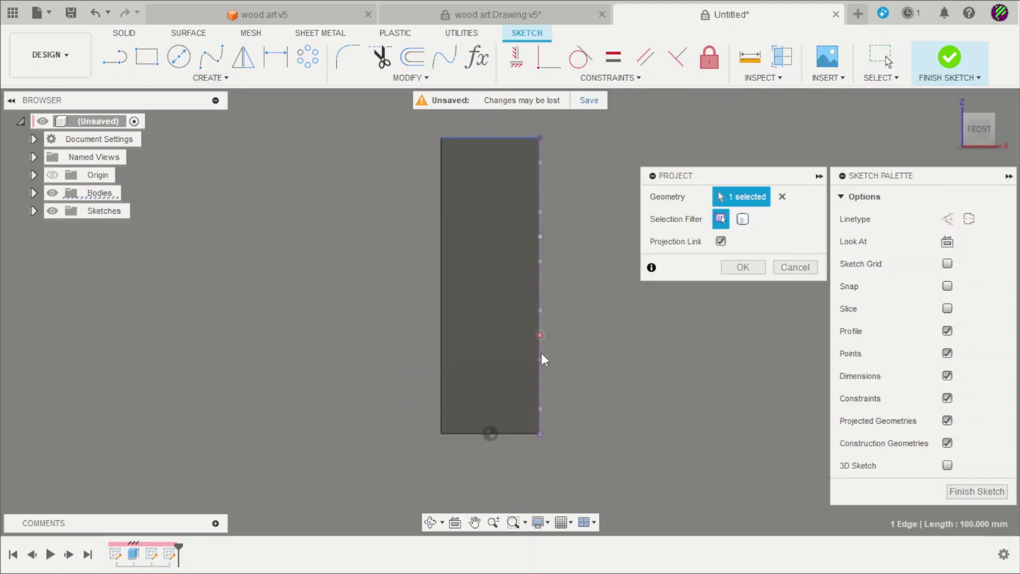
{"action": "left_click", "coordinate": [526, 435]}
{"action": "middle_click_drag", "start_coordinate": [529, 434], "coordinate": [522, 356], "text": "shift"}
{"action": "left_click", "coordinate": [494, 321]}
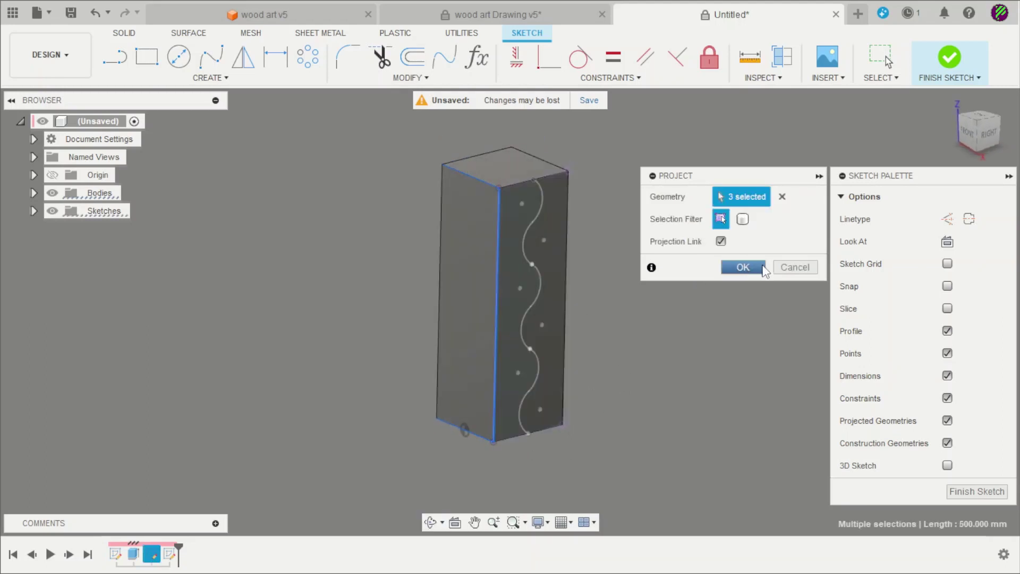
{"action": "left_click", "coordinate": [742, 268]}
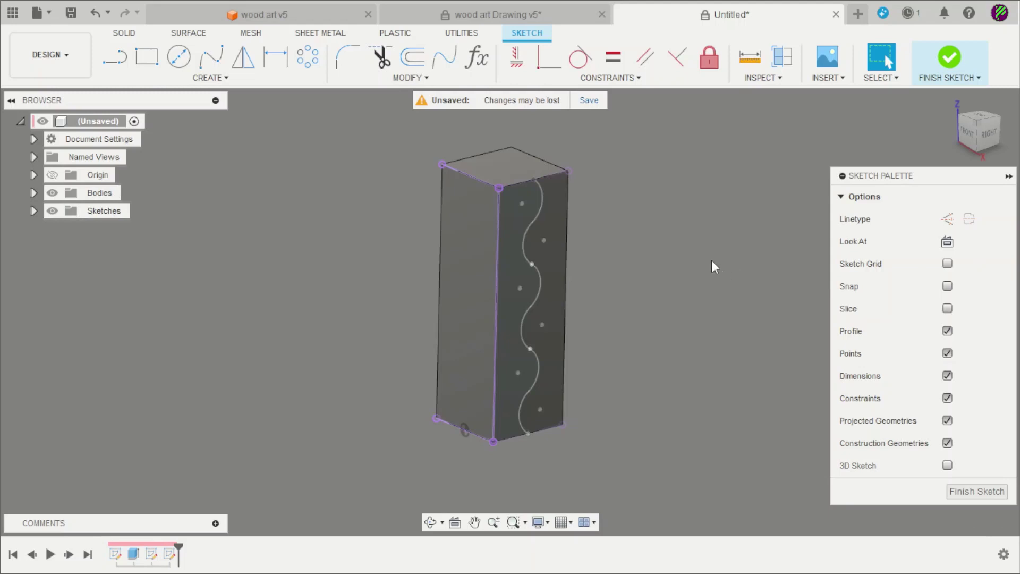
Sketch a three-point arc with a radius of about 47 mm on the front face, starting on its upper edge and bulging rightward.
{"action": "left_click", "coordinate": [968, 137]}
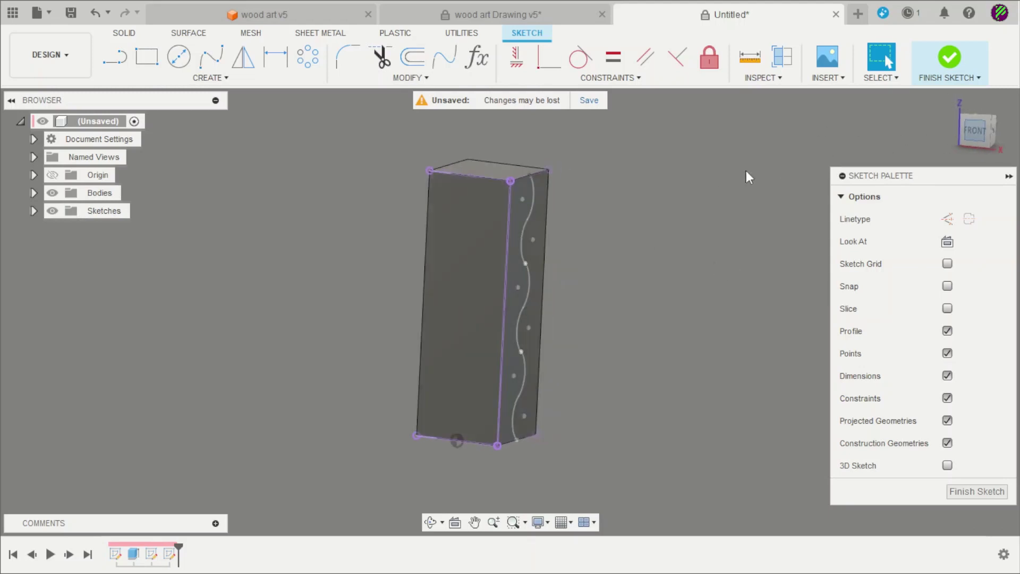
{"action": "left_click", "coordinate": [202, 78]}
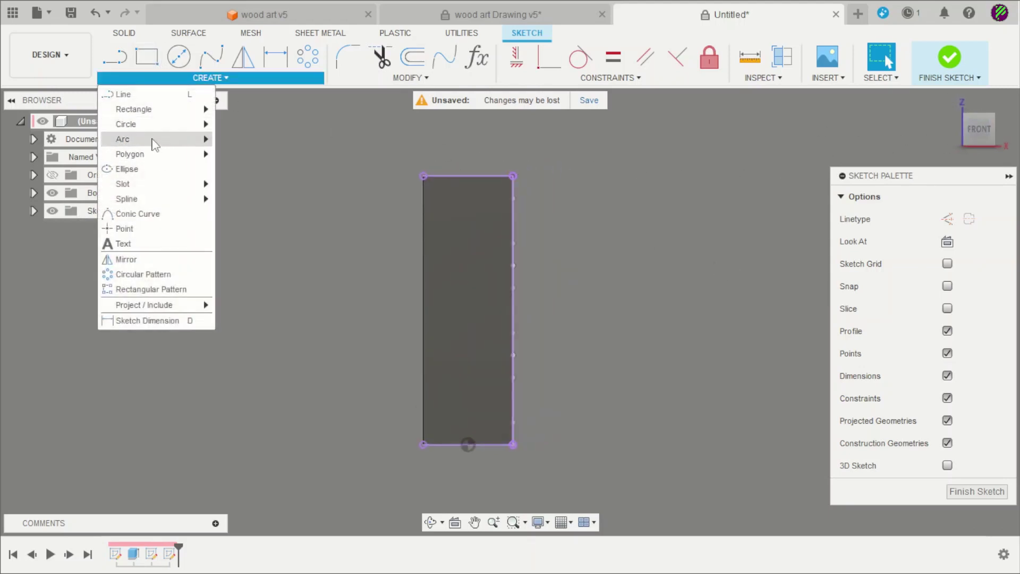
{"action": "mouse_move", "coordinate": [152, 139]}
{"action": "left_click", "coordinate": [239, 151]}
{"action": "scroll", "coordinate": [498, 213], "scroll_direction": "up", "scroll_amount": 2}
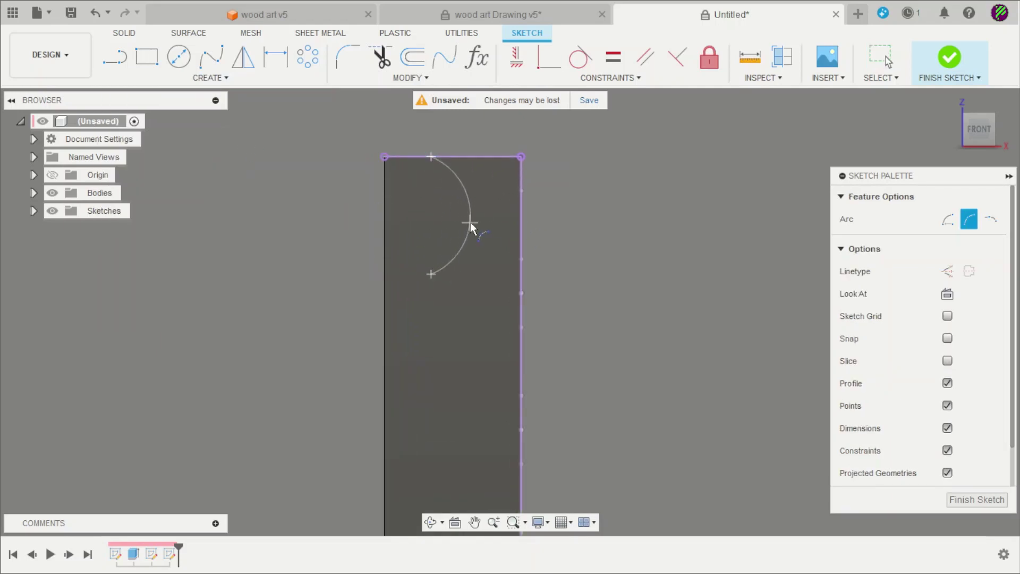
{"action": "left_click", "coordinate": [470, 223]}
{"action": "scroll", "coordinate": [490, 193], "scroll_direction": "down", "scroll_amount": 1}
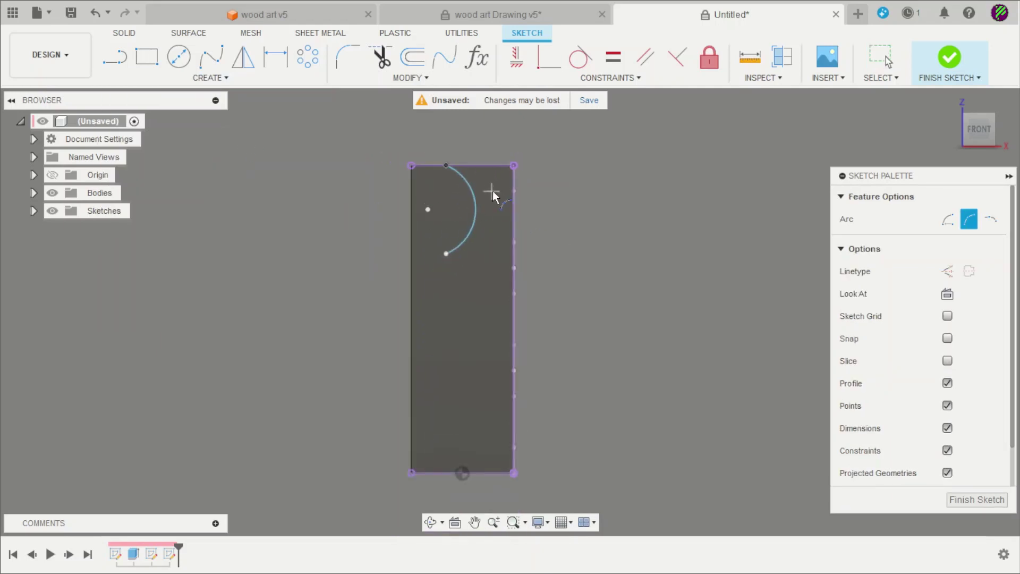
Sketch a second three-point arc from the first arc's lower end, about 77 mm tall, bulging leftward and tangent to the first.
{"action": "scroll", "coordinate": [455, 250], "scroll_direction": "up", "scroll_amount": 1}
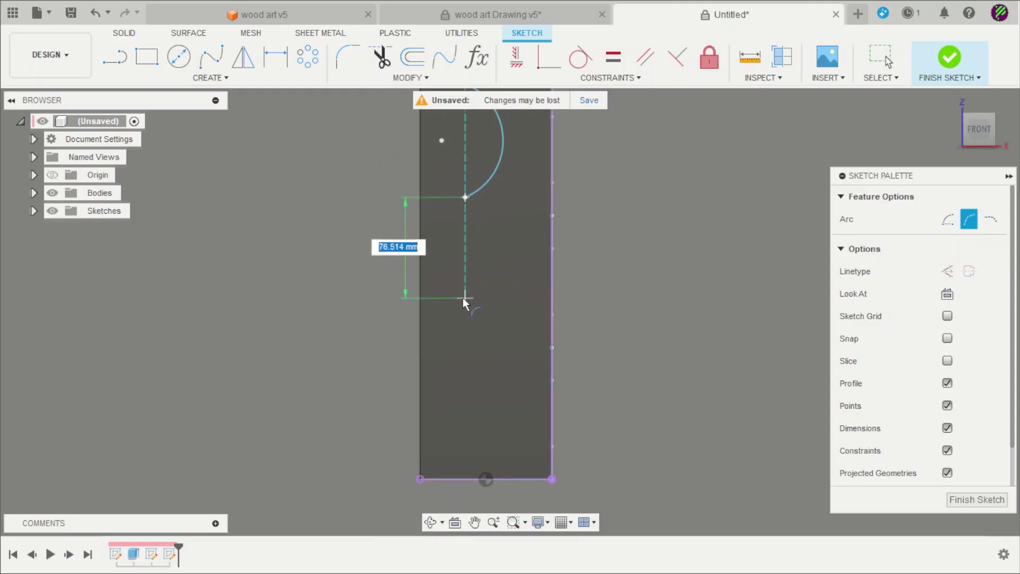
{"action": "left_click", "coordinate": [436, 245]}
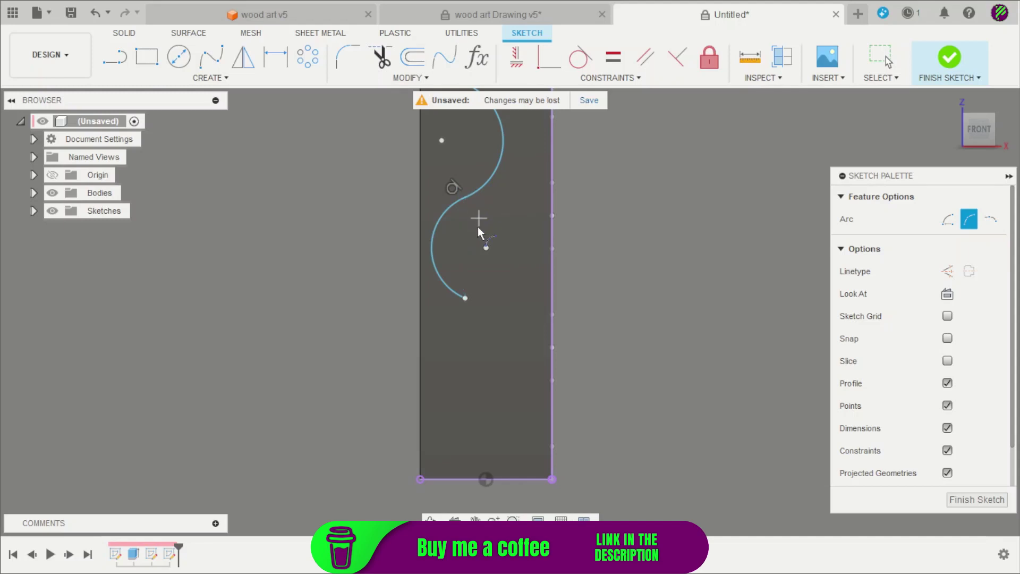
{"action": "key", "text": "Escape"}
{"action": "scroll", "coordinate": [493, 358], "scroll_direction": "down", "scroll_amount": 1}
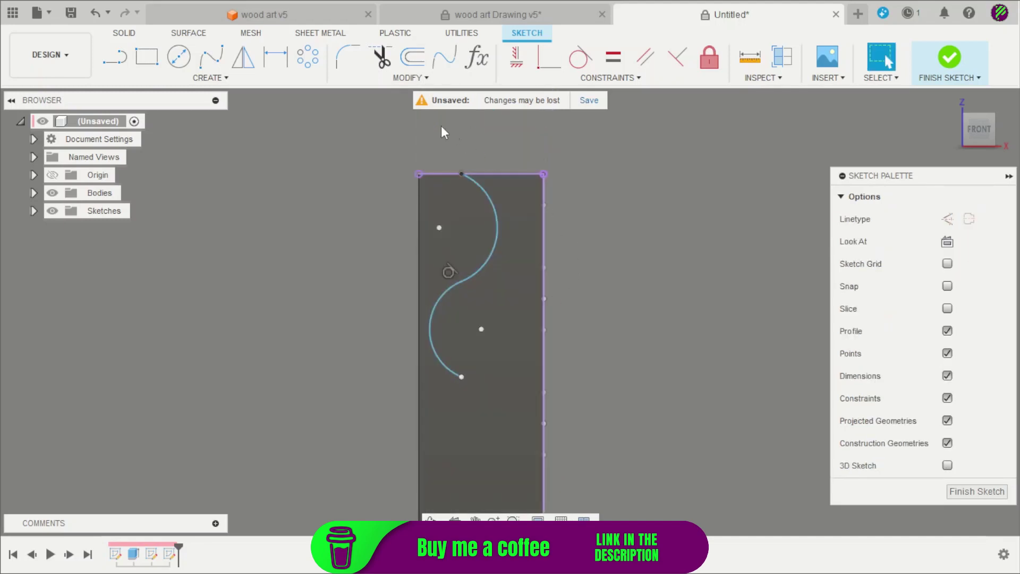
Dimension the upper arc's start point 50 mm horizontally from the front face's upper right corner.
{"action": "left_click", "coordinate": [276, 60]}
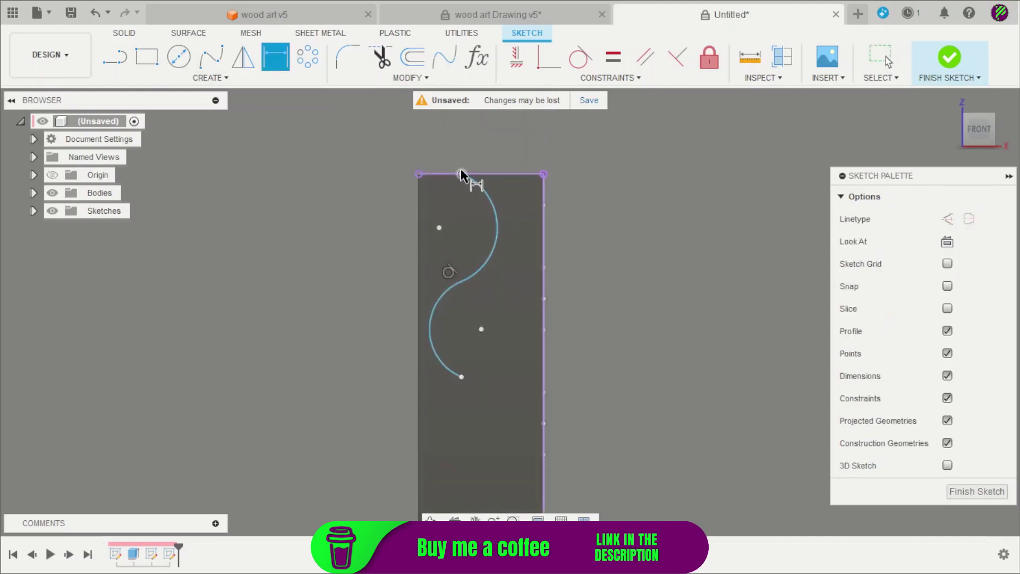
{"action": "left_click", "coordinate": [544, 174]}
{"action": "left_click", "coordinate": [515, 149]}
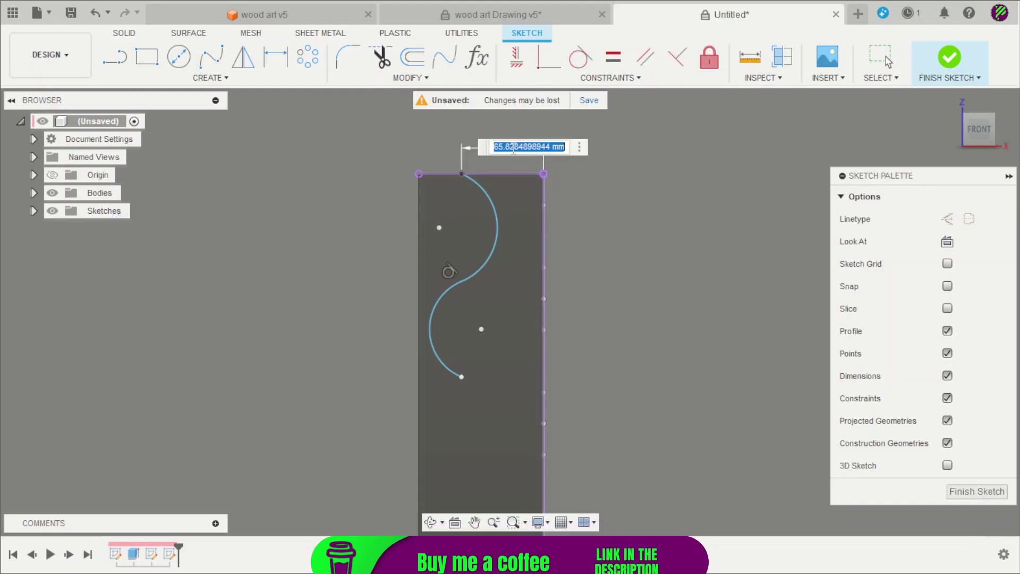
{"action": "type", "text": "50"}
{"action": "key", "text": "Return"}
Dimension the front-face upper arc's radius as 30 mm.
{"action": "key", "text": "d"}
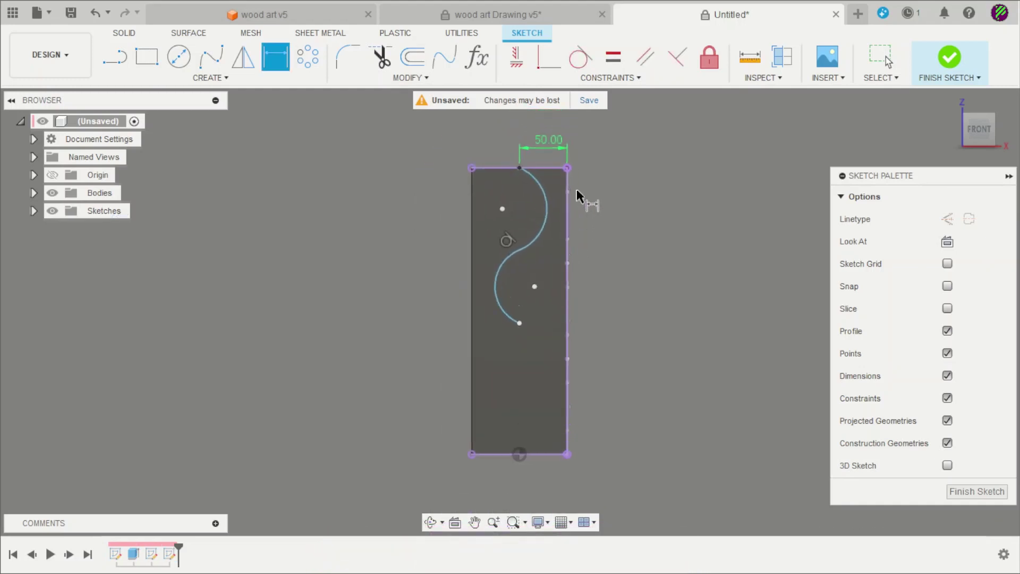
{"action": "left_click", "coordinate": [536, 212]}
{"action": "left_click", "coordinate": [614, 172]}
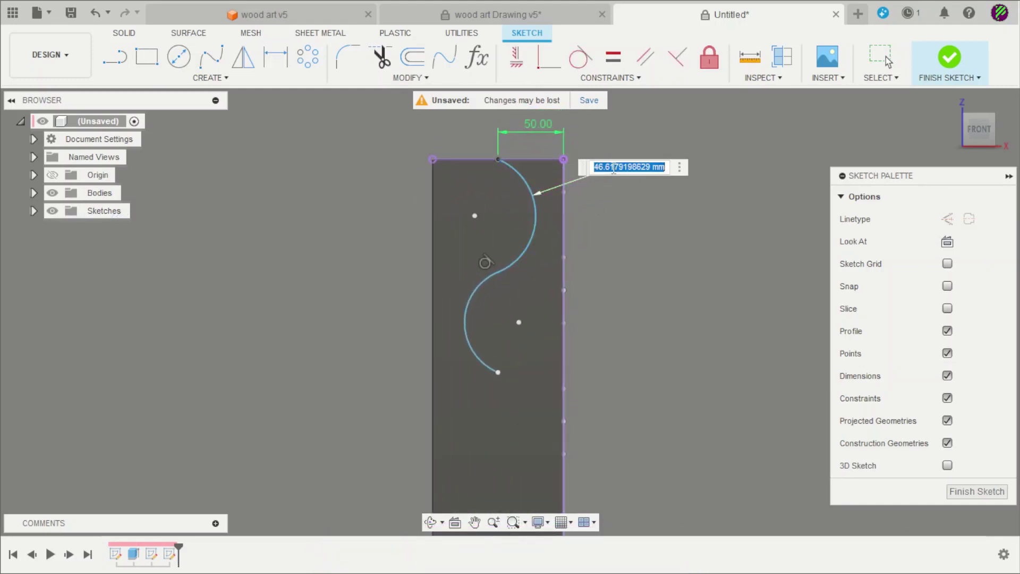
{"action": "type", "text": "30"}
{"action": "key", "text": "Return"}
Vertically align the start point, joining point and lower end point of the two arcs with vertical constraints.
{"action": "scroll", "coordinate": [483, 182], "scroll_direction": "up", "scroll_amount": 2}
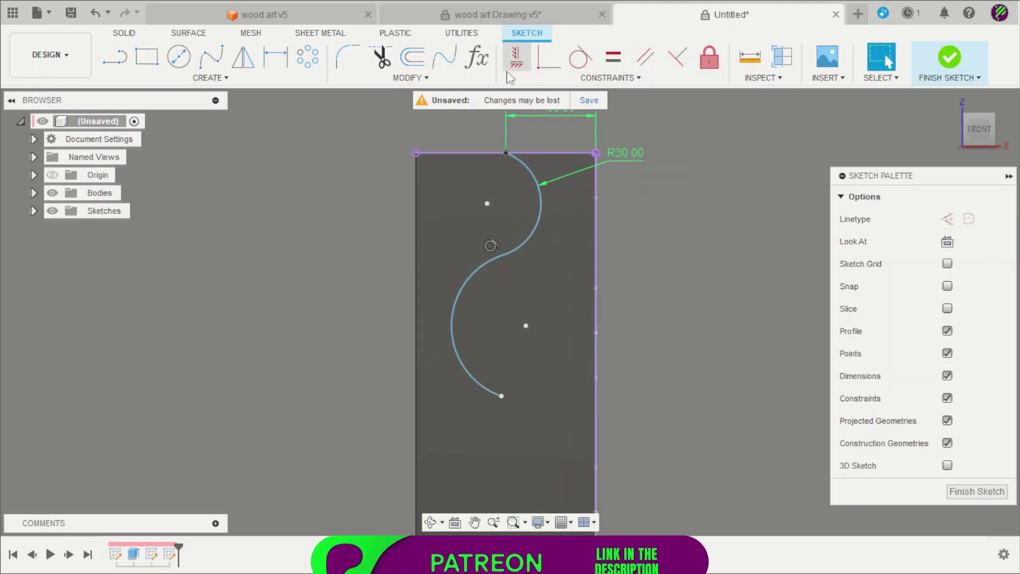
{"action": "left_click", "coordinate": [508, 154]}
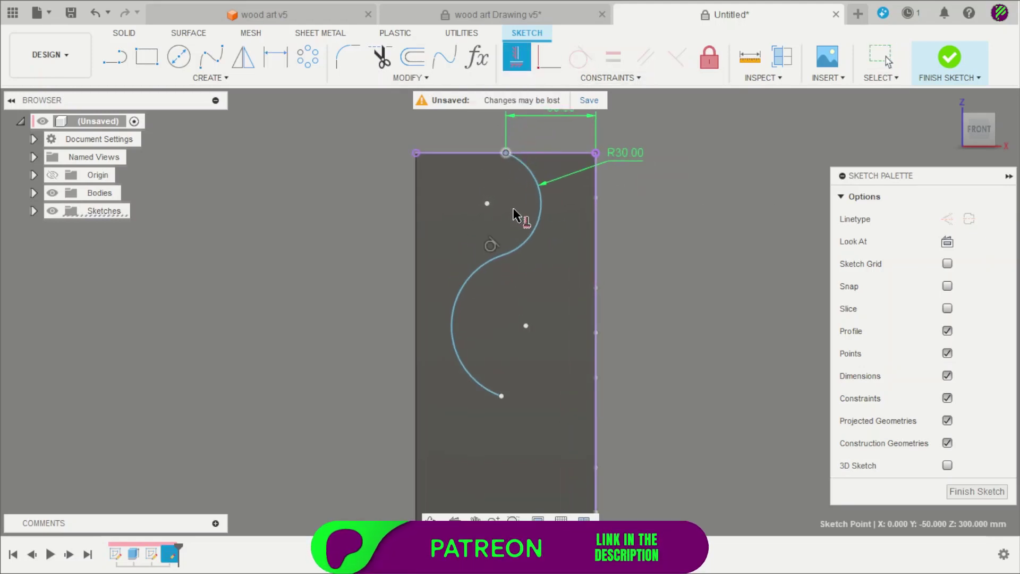
{"action": "left_click", "coordinate": [504, 255]}
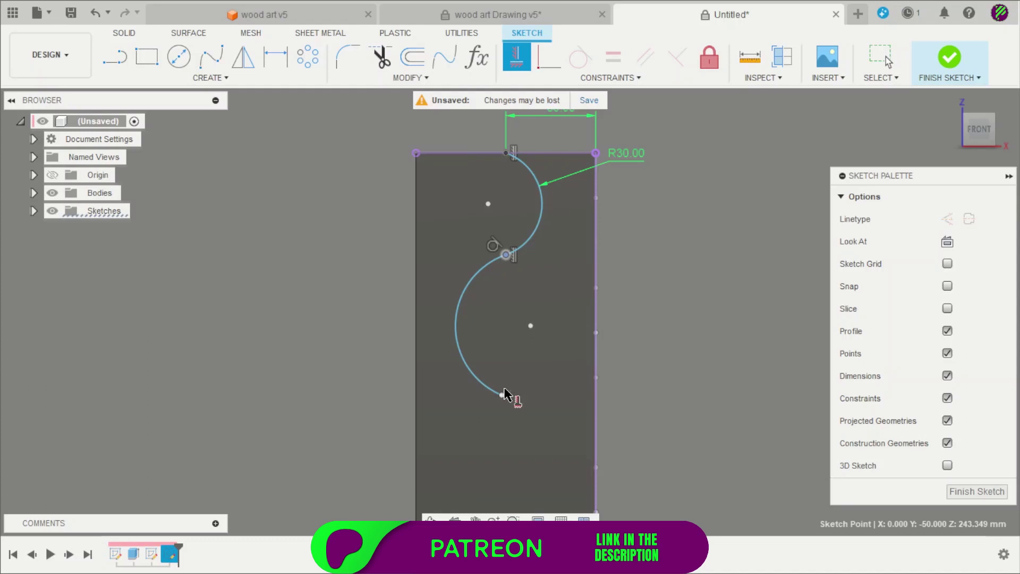
{"action": "key", "text": "Escape"}
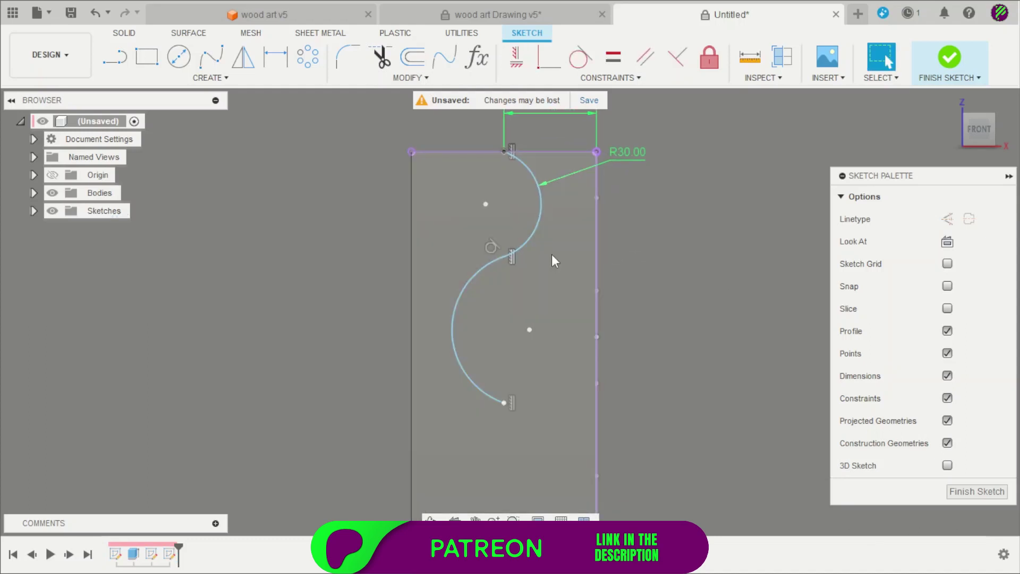
Dimension the vertical distance between the upper arc's two end points as 50 mm.
{"action": "key", "text": "d"}
{"action": "left_click", "coordinate": [505, 153]}
{"action": "left_click", "coordinate": [504, 257]}
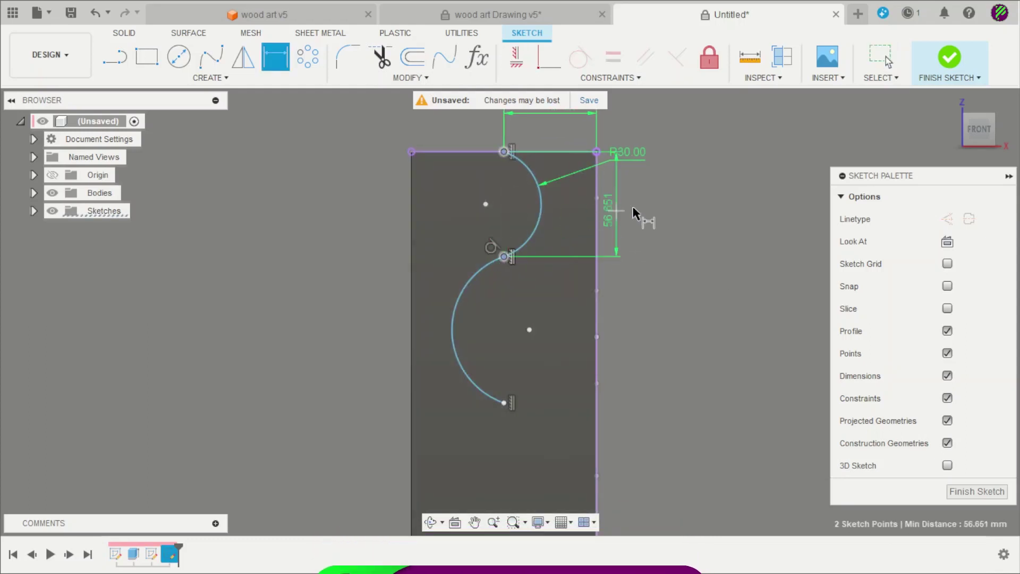
{"action": "left_click", "coordinate": [707, 210]}
{"action": "type", "text": "50"}
{"action": "key", "text": "Return"}
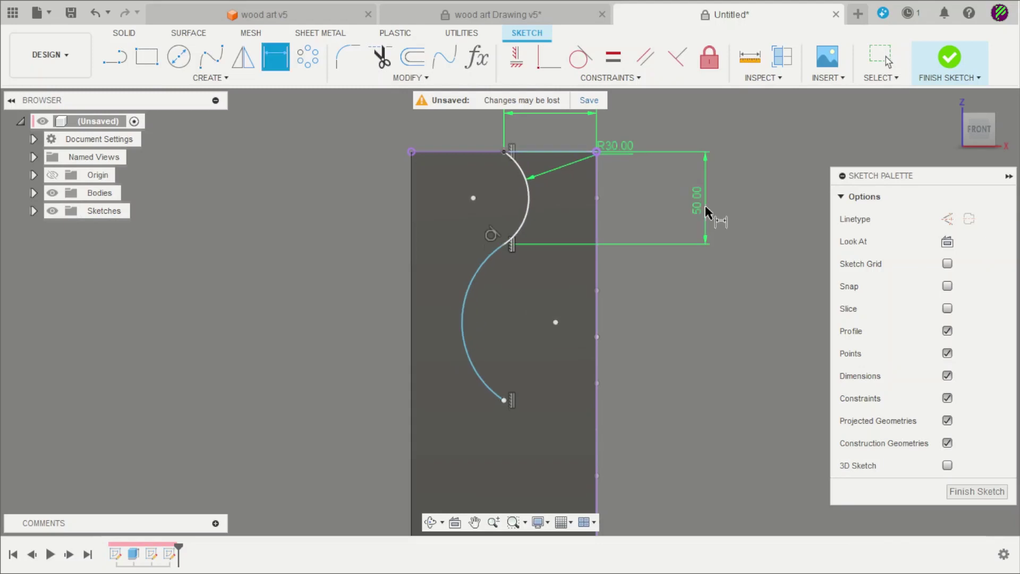
Dimension the front-face lower arc's radius as 30 mm.
{"action": "left_click", "coordinate": [460, 301]}
{"action": "left_click", "coordinate": [360, 265]}
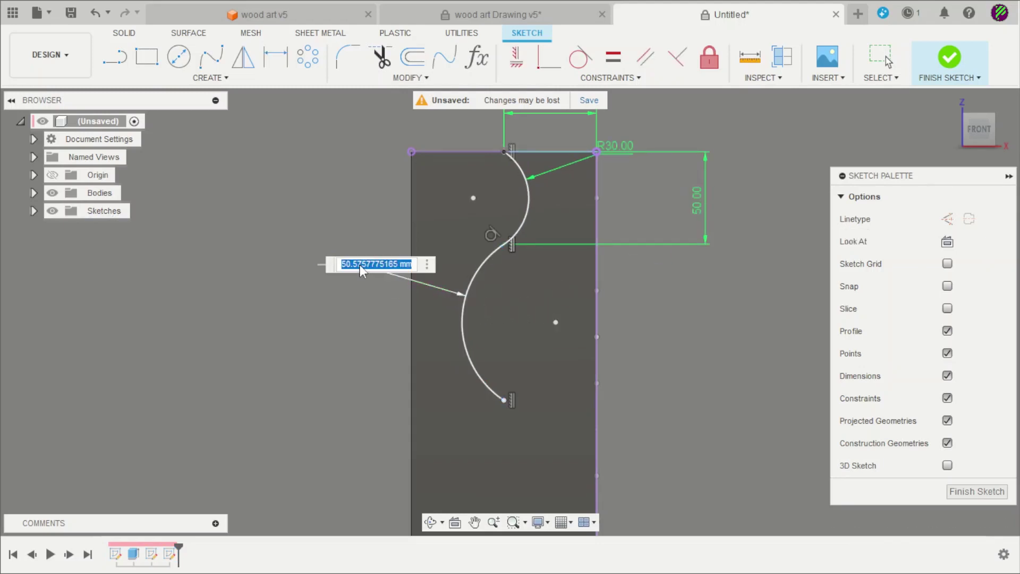
{"action": "type", "text": "30"}
{"action": "key", "text": "Return"}
{"action": "scroll", "coordinate": [492, 276], "scroll_direction": "down", "scroll_amount": 3}
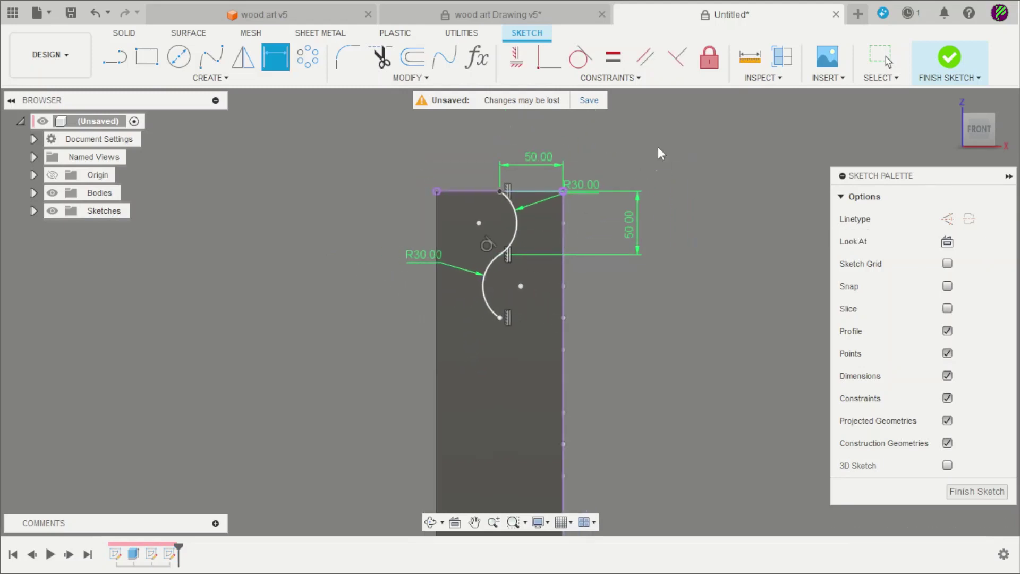
Rectangular-pattern the two front-face arcs downward with quantity 3 over an extent of -200 mm, and quantity 1 in the horizontal direction.
{"action": "scroll", "coordinate": [234, 170], "scroll_direction": "down", "scroll_amount": 3}
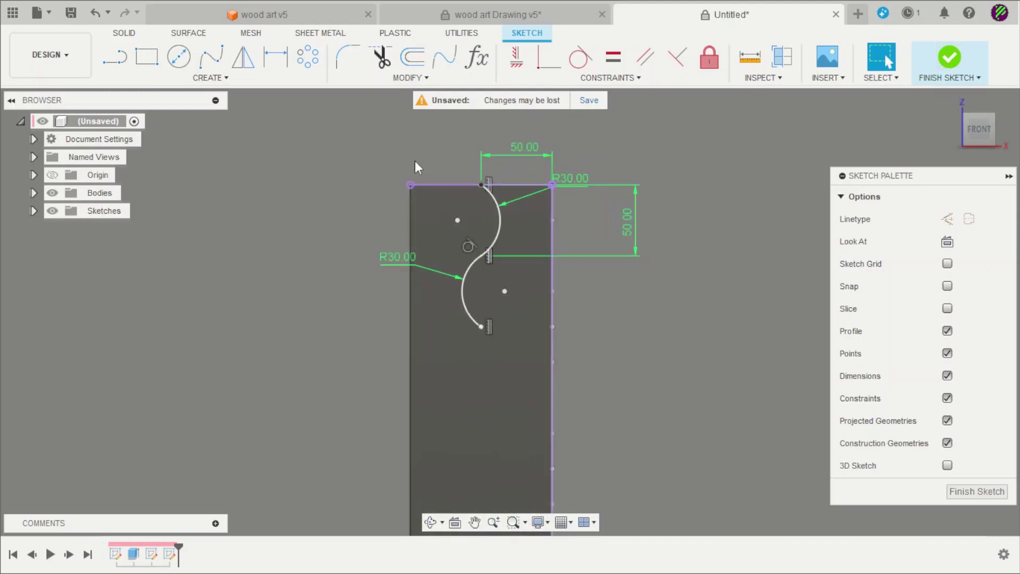
{"action": "scroll", "coordinate": [326, 166], "scroll_direction": "up", "scroll_amount": 2}
{"action": "left_click", "coordinate": [218, 80]}
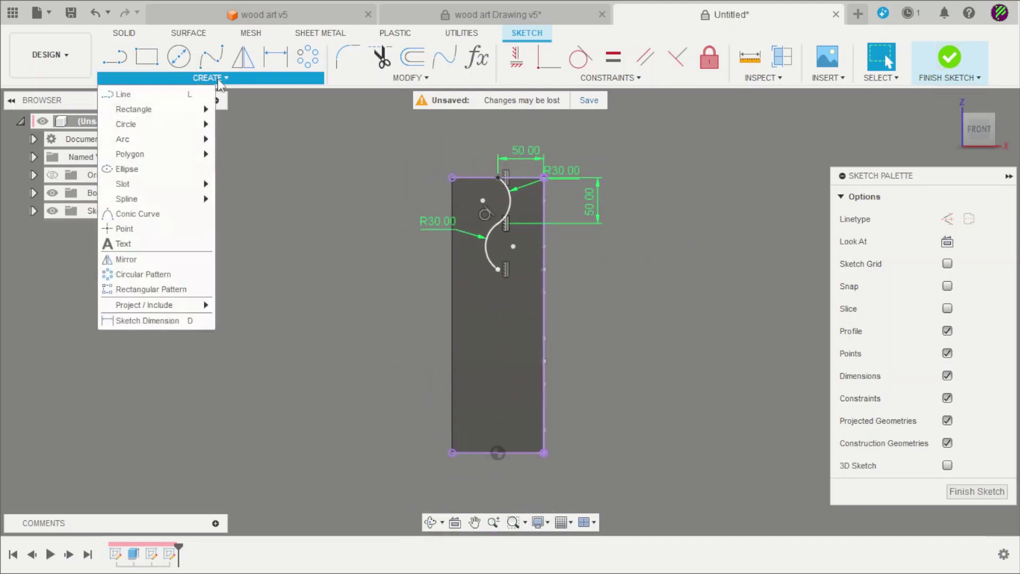
{"action": "left_click", "coordinate": [157, 291]}
{"action": "scroll", "coordinate": [512, 248], "scroll_direction": "up", "scroll_amount": 1}
{"action": "left_click", "coordinate": [511, 205]}
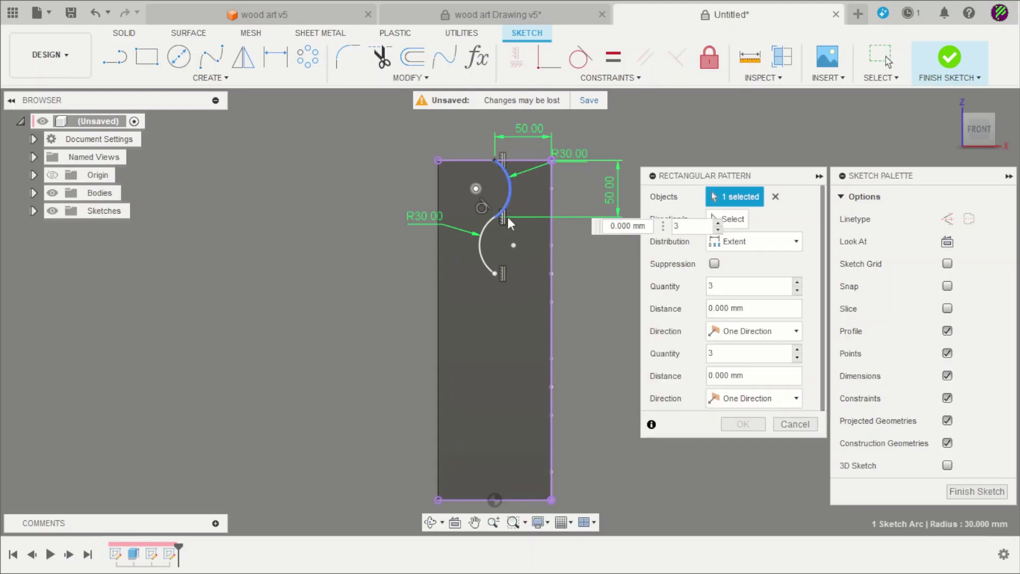
{"action": "left_click", "coordinate": [482, 254]}
{"action": "scroll", "coordinate": [456, 196], "scroll_direction": "down", "scroll_amount": 2}
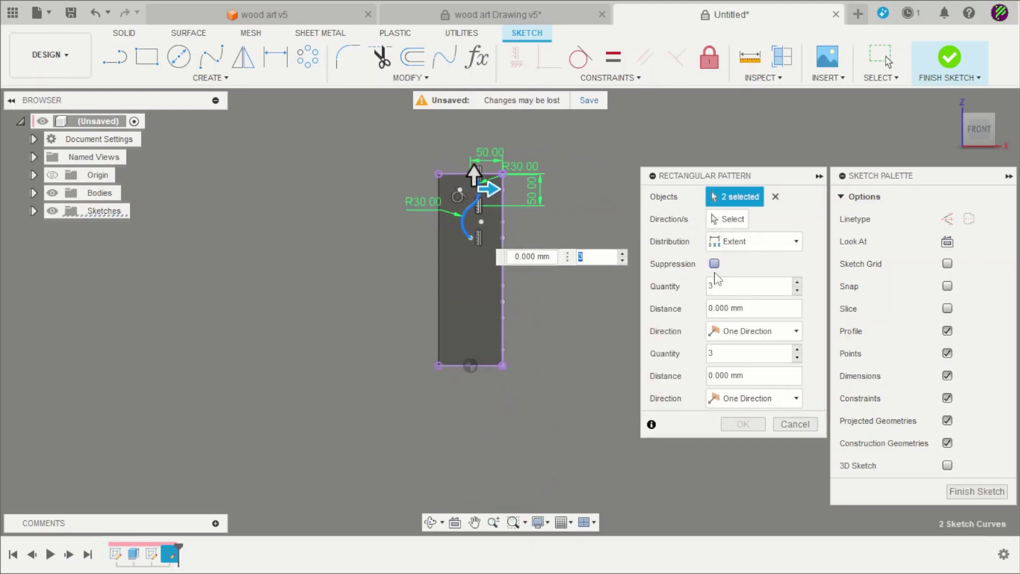
{"action": "left_click_drag", "start_coordinate": [473, 172], "coordinate": [475, 330]}
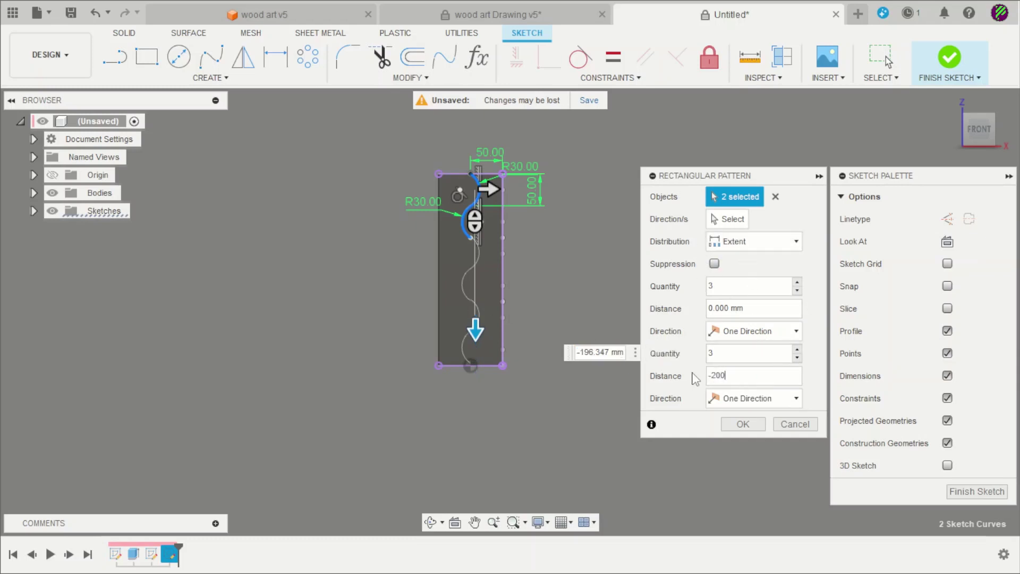
{"action": "left_click", "coordinate": [798, 291]}
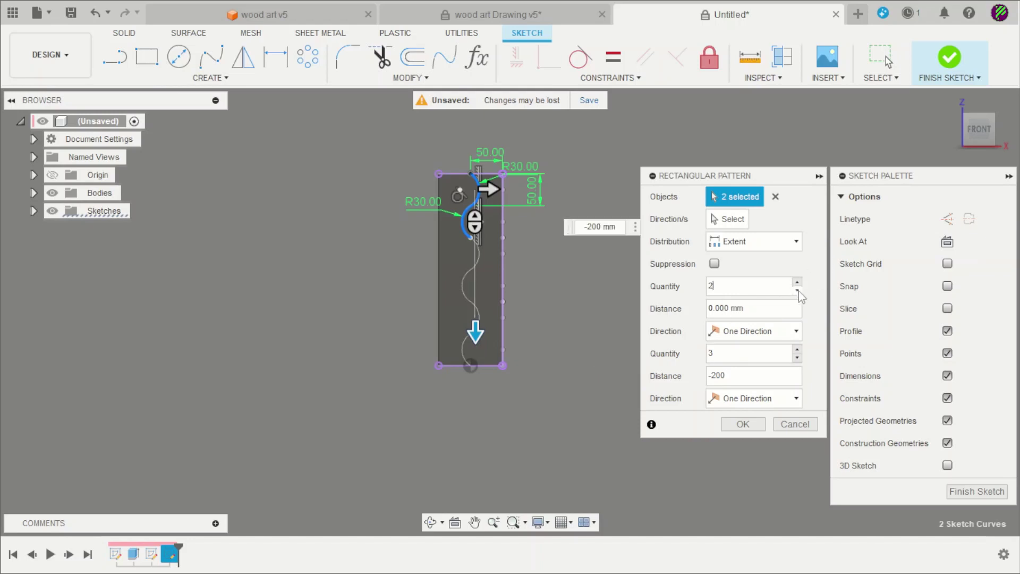
{"action": "left_click", "coordinate": [797, 291]}
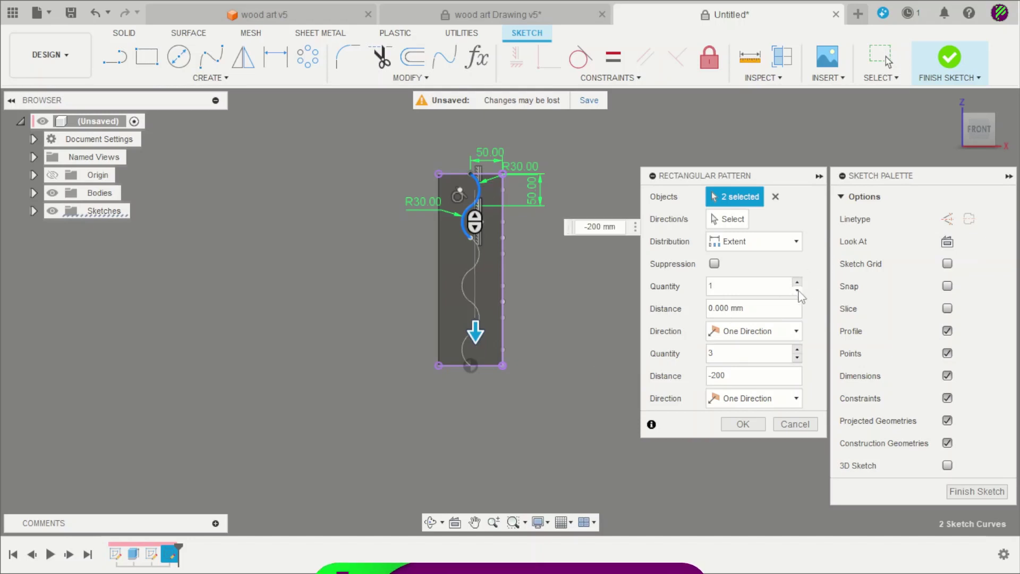
{"action": "left_click", "coordinate": [743, 424]}
Finish the front-face wavy profile sketch.
{"action": "mouse_move", "coordinate": [627, 323]}
{"action": "middle_mouse_down", "text": "shift"}
{"action": "mouse_move", "coordinate": [567, 348]}
{"action": "mouse_move", "coordinate": [565, 289]}
{"action": "mouse_move", "coordinate": [450, 260]}
{"action": "middle_mouse_up", "text": "shift"}
{"action": "scroll", "coordinate": [449, 261], "scroll_direction": "up", "scroll_amount": 1}
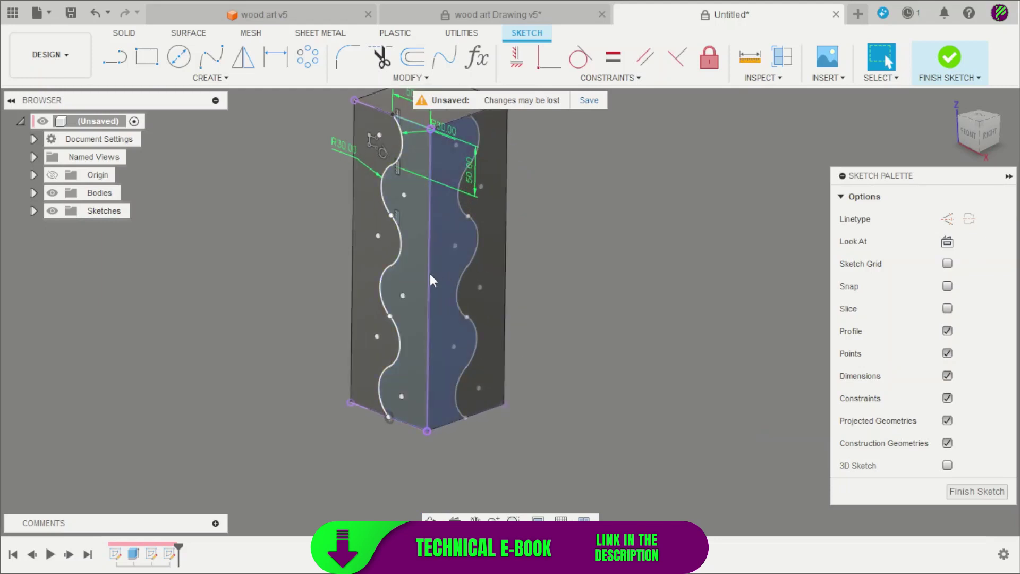
{"action": "left_click", "coordinate": [953, 65]}
Split the block's body with the right-face wavy profile as the splitting tool, keeping the tool extended.
{"action": "mouse_move", "coordinate": [670, 202]}
{"action": "middle_mouse_down", "text": "shift"}
{"action": "mouse_move", "coordinate": [640, 217]}
{"action": "mouse_move", "coordinate": [653, 275]}
{"action": "mouse_move", "coordinate": [526, 175]}
{"action": "mouse_move", "coordinate": [593, 149]}
{"action": "middle_mouse_up", "text": "shift"}
{"action": "scroll", "coordinate": [612, 218], "scroll_direction": "up", "scroll_amount": 3}
{"action": "scroll", "coordinate": [599, 276], "scroll_direction": "down", "scroll_amount": 2}
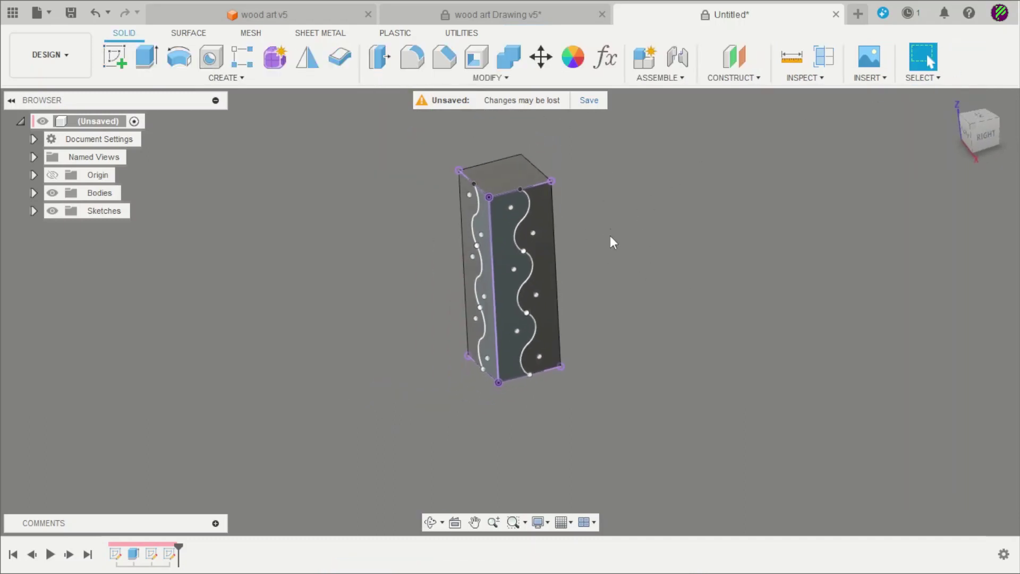
{"action": "scroll", "coordinate": [611, 241], "scroll_direction": "up", "scroll_amount": 2}
{"action": "scroll", "coordinate": [606, 218], "scroll_direction": "up", "scroll_amount": 2}
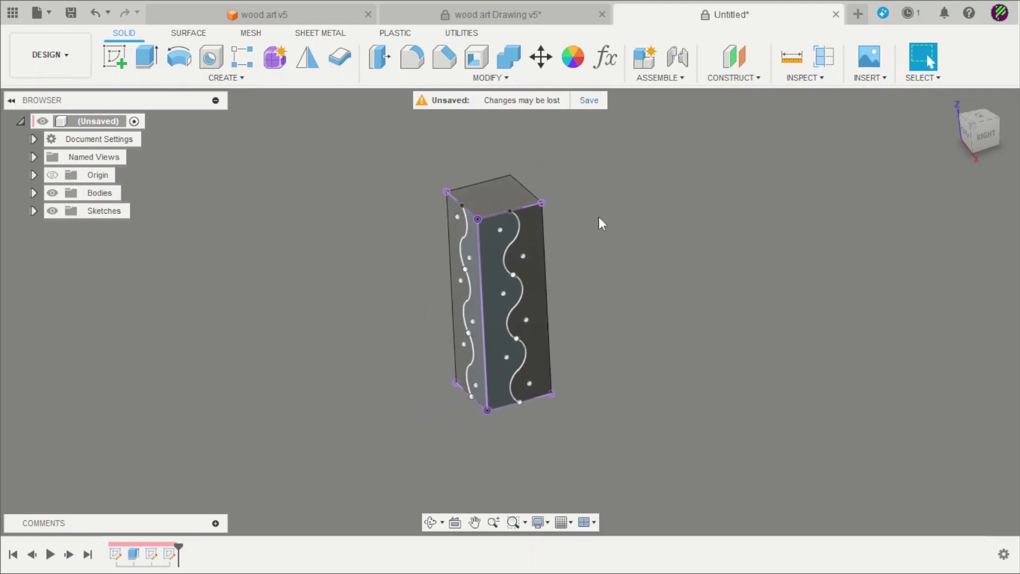
{"action": "left_click", "coordinate": [484, 78]}
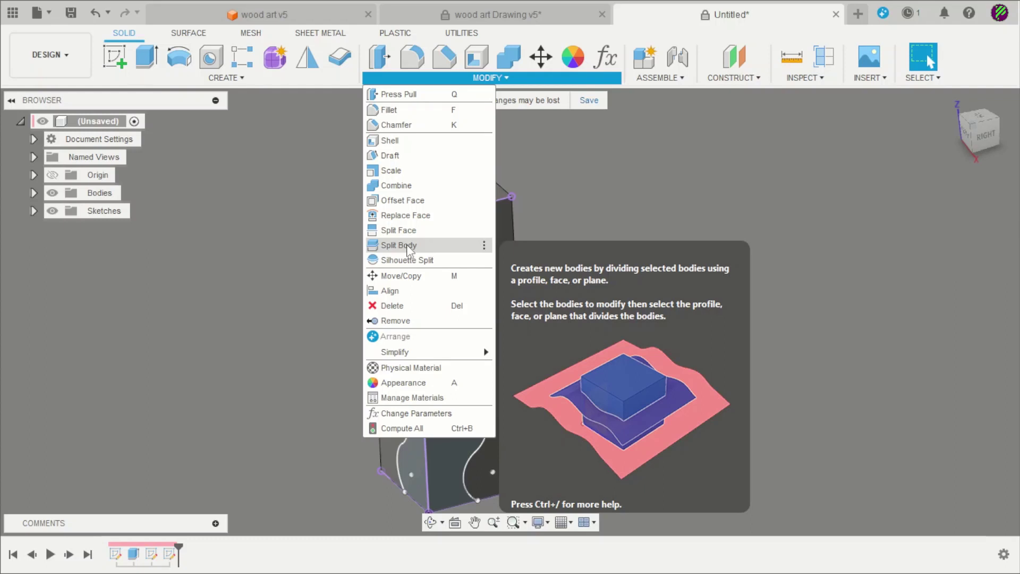
{"action": "left_click", "coordinate": [408, 245]}
{"action": "scroll", "coordinate": [537, 182], "scroll_direction": "down", "scroll_amount": 2}
{"action": "scroll", "coordinate": [548, 198], "scroll_direction": "up", "scroll_amount": 2}
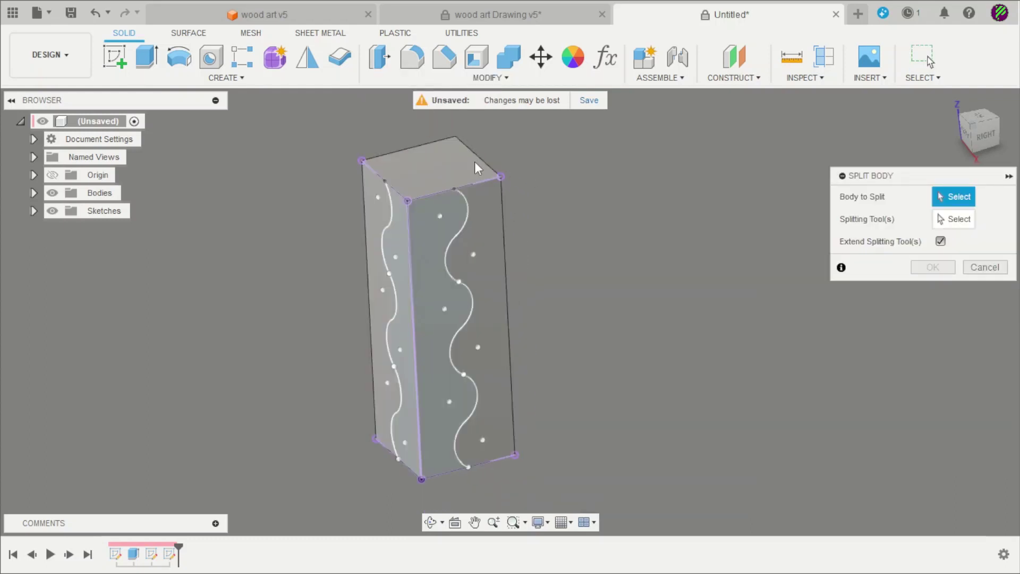
{"action": "left_click", "coordinate": [428, 173]}
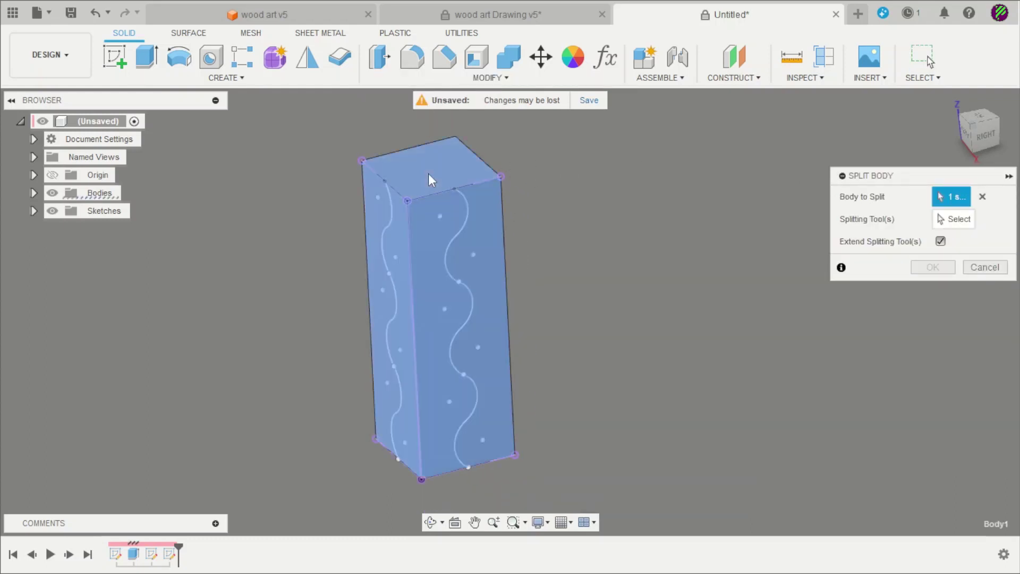
{"action": "left_click", "coordinate": [963, 223]}
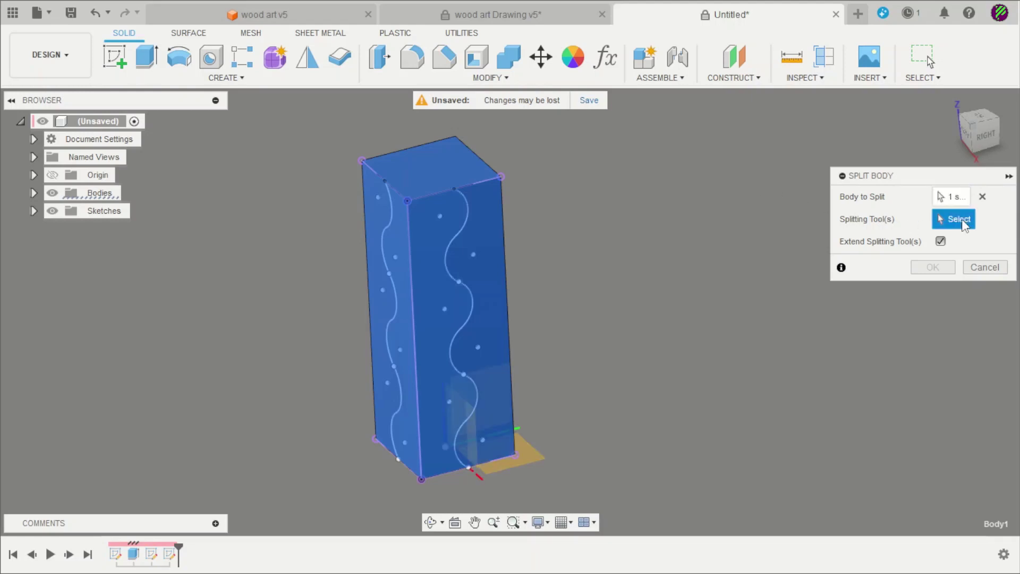
{"action": "left_click", "coordinate": [464, 228]}
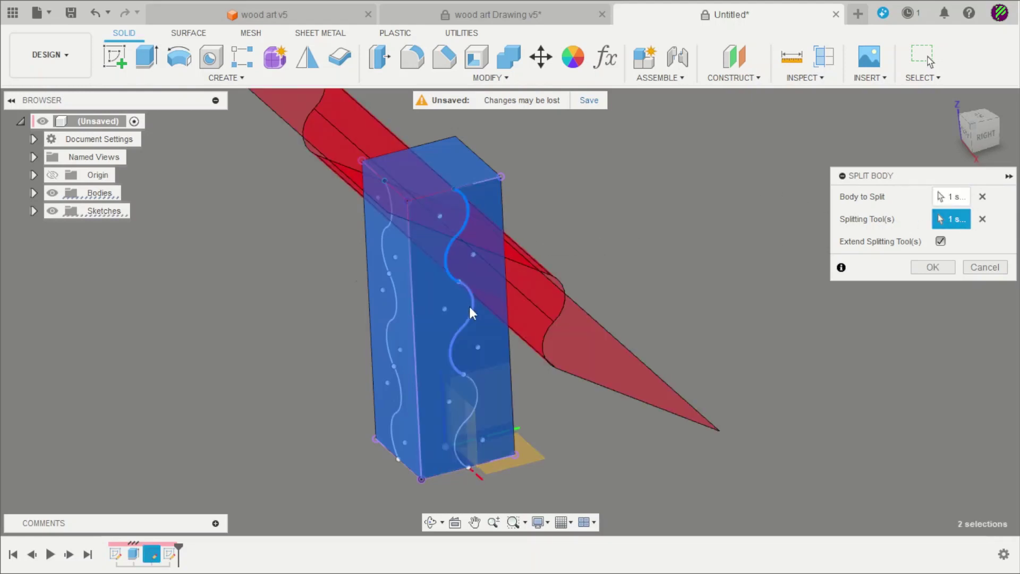
{"action": "middle_click_drag", "start_coordinate": [474, 406], "coordinate": [558, 281], "text": "shift"}
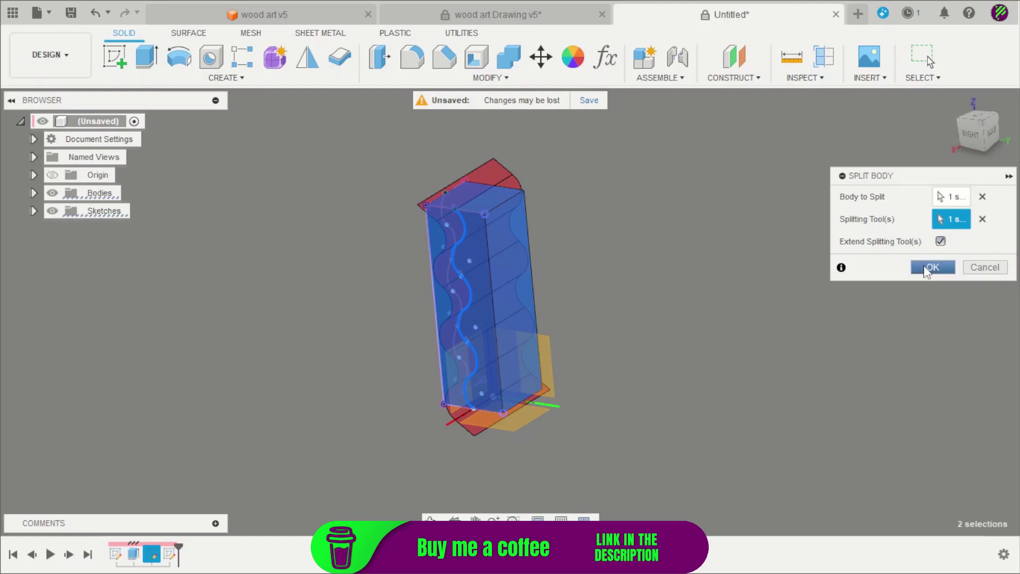
{"action": "left_click", "coordinate": [931, 267]}
Split both resulting bodies with the front-face wavy profile as the extended splitting tool.
{"action": "middle_click_drag", "start_coordinate": [671, 293], "coordinate": [748, 298], "text": "shift"}
{"action": "scroll", "coordinate": [512, 287], "scroll_direction": "up", "scroll_amount": 3}
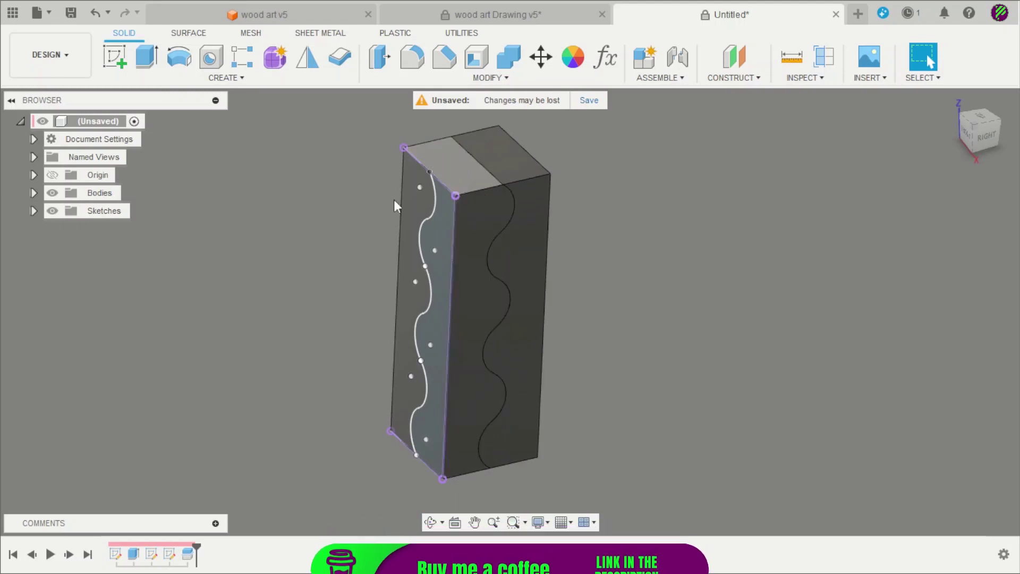
{"action": "left_click", "coordinate": [33, 192]}
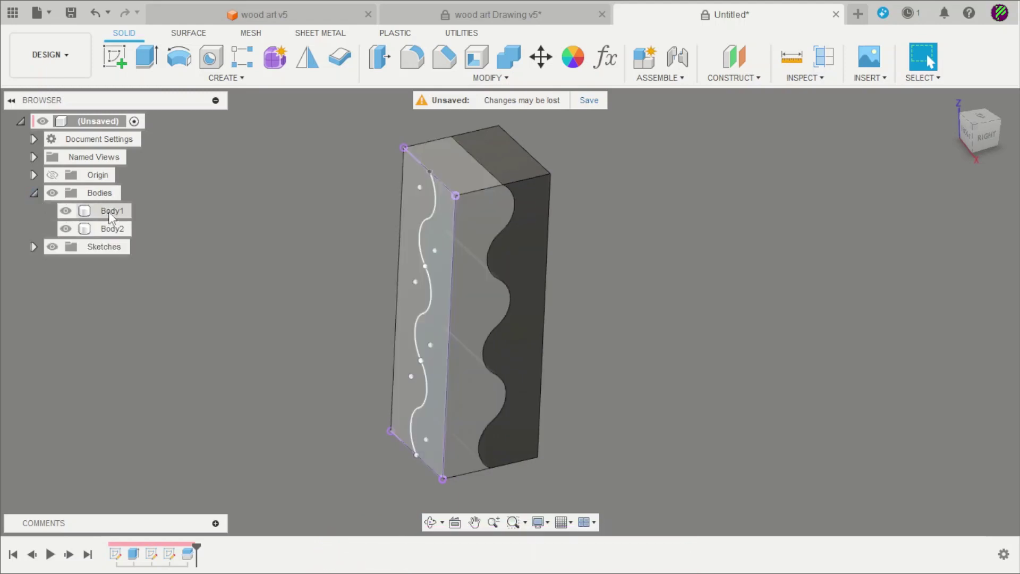
{"action": "mouse_move", "coordinate": [300, 239]}
{"action": "middle_mouse_down", "text": "shift"}
{"action": "mouse_move", "coordinate": [333, 225]}
{"action": "mouse_move", "coordinate": [313, 252]}
{"action": "middle_mouse_up", "text": "shift"}
{"action": "left_click", "coordinate": [488, 77]}
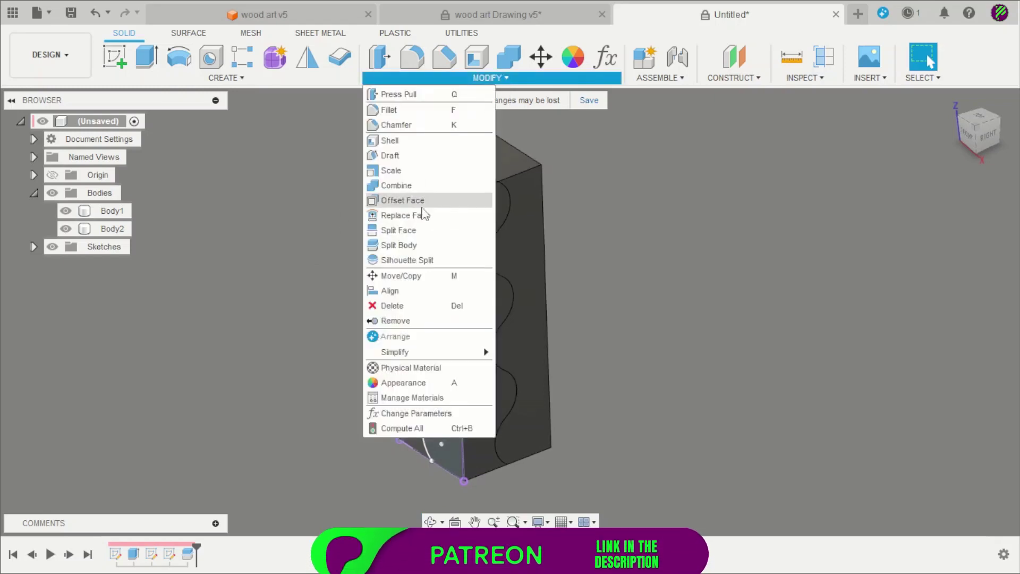
{"action": "left_click", "coordinate": [418, 246]}
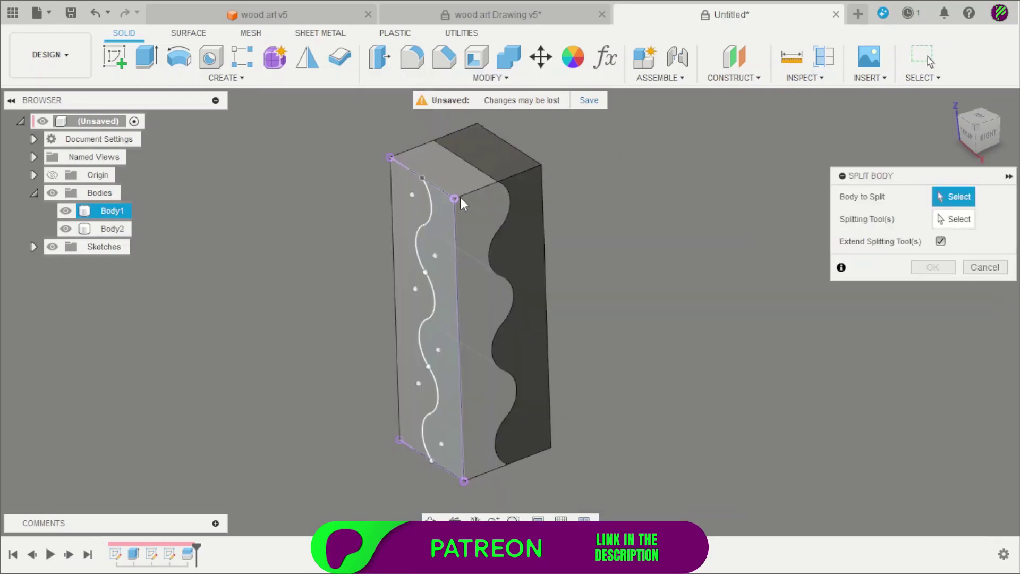
{"action": "left_click", "coordinate": [484, 179]}
{"action": "left_click", "coordinate": [500, 165]}
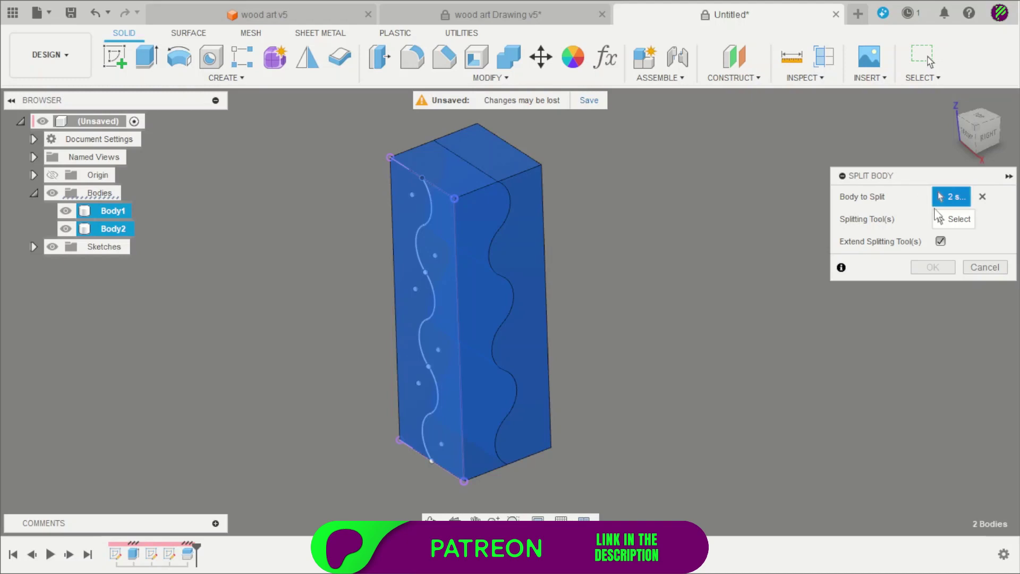
{"action": "left_click", "coordinate": [953, 221]}
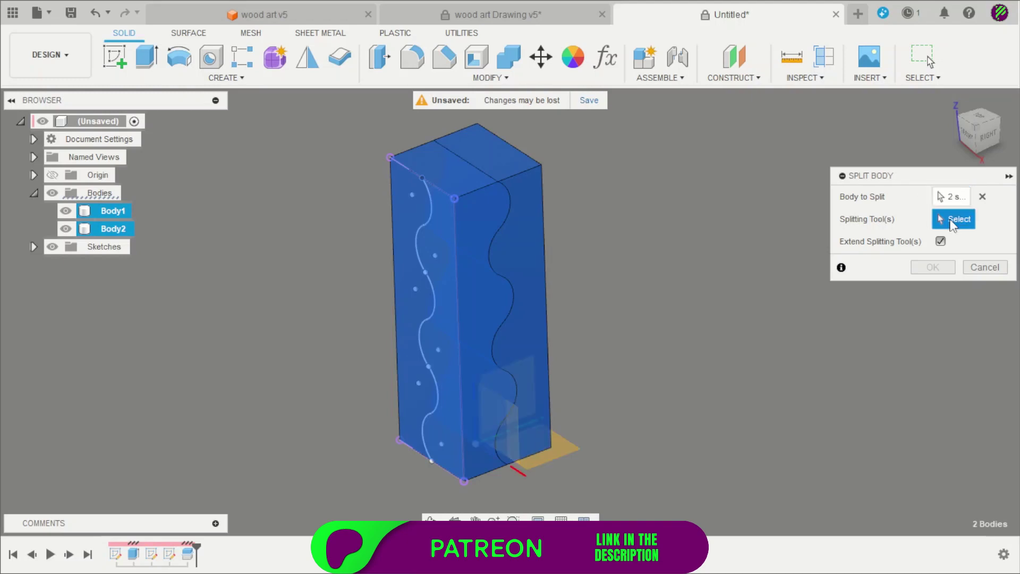
{"action": "left_click", "coordinate": [431, 221]}
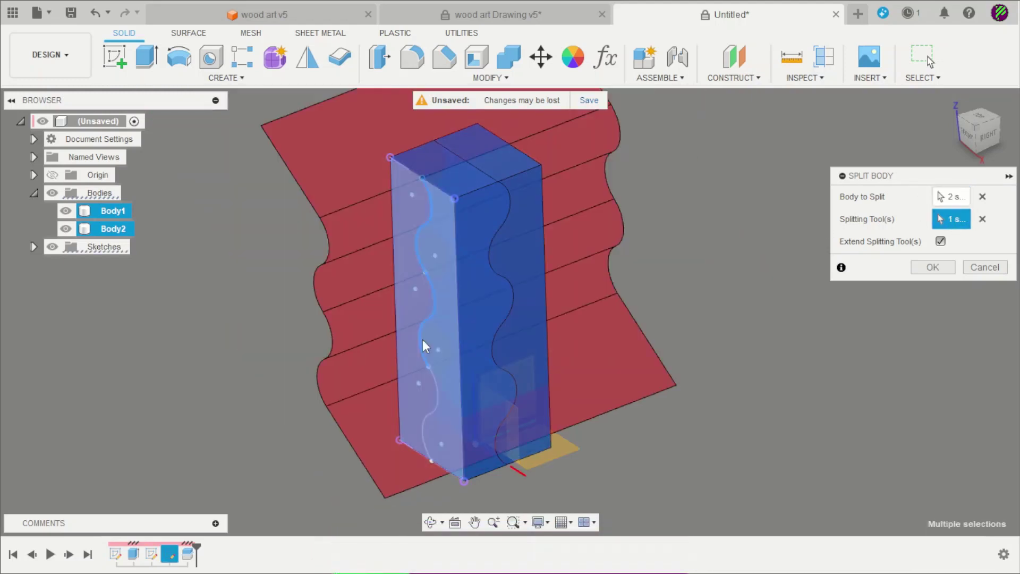
{"action": "middle_click_drag", "start_coordinate": [606, 273], "coordinate": [707, 263], "text": "shift"}
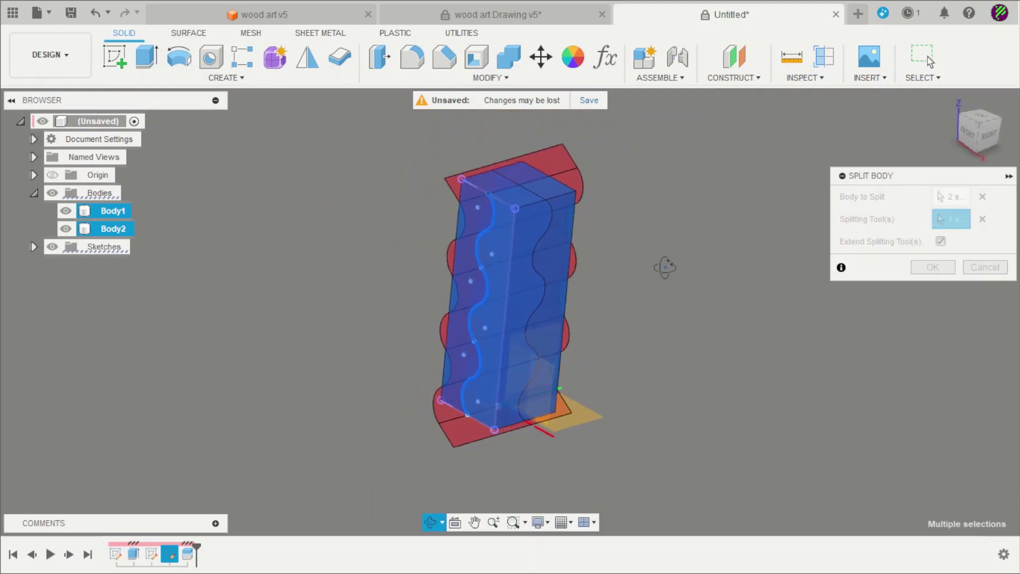
{"action": "left_click", "coordinate": [933, 268]}
{"action": "middle_click_drag", "start_coordinate": [681, 312], "coordinate": [626, 315], "text": "shift"}
{"action": "key", "text": "Escape"}
Convert Body1 and Body2 each into its own component.
{"action": "scroll", "coordinate": [607, 237], "scroll_direction": "up", "scroll_amount": 3}
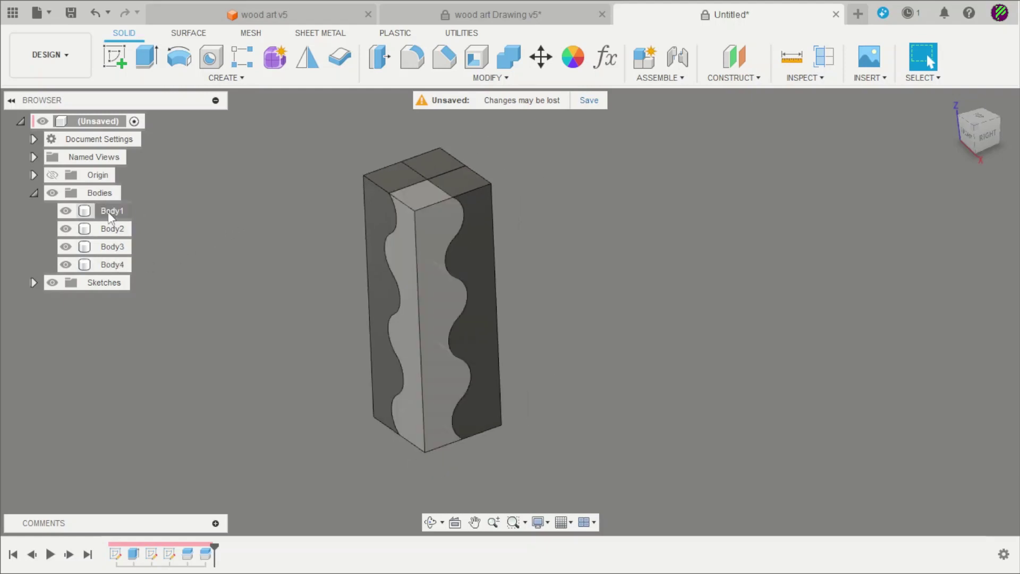
{"action": "left_click", "coordinate": [111, 211]}
{"action": "right_click", "coordinate": [111, 213]}
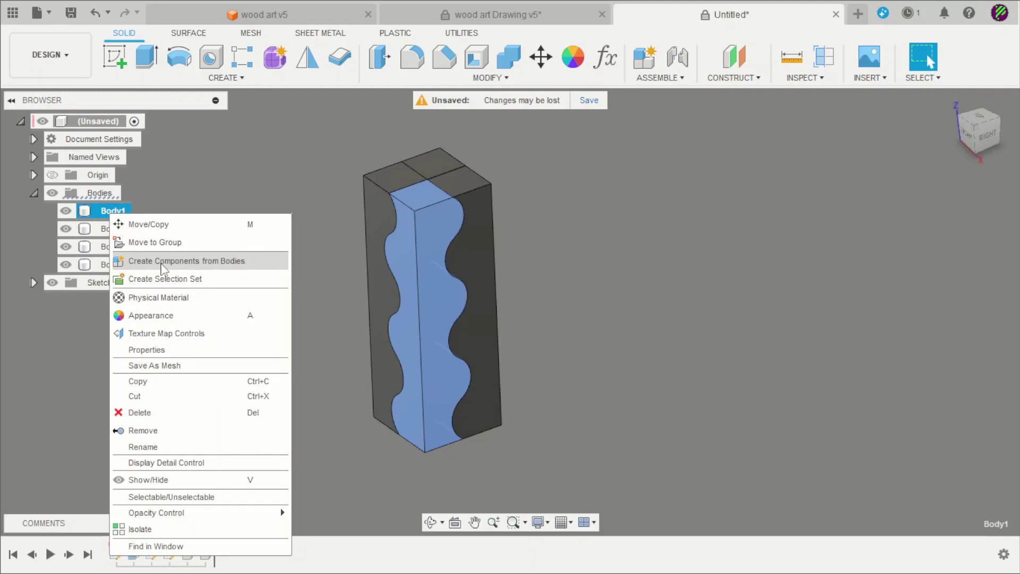
{"action": "left_click", "coordinate": [161, 261]}
{"action": "left_click", "coordinate": [112, 211]}
{"action": "right_click", "coordinate": [110, 211]}
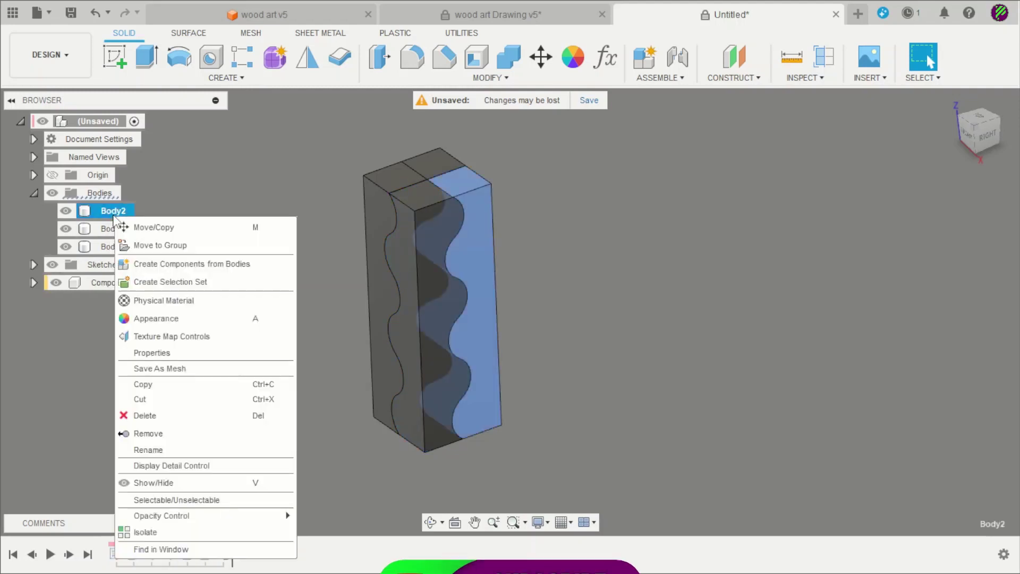
{"action": "left_click", "coordinate": [160, 262]}
Convert the remaining Body3 and Body4 each into its own component.
{"action": "left_click", "coordinate": [112, 211]}
{"action": "right_click", "coordinate": [112, 211]}
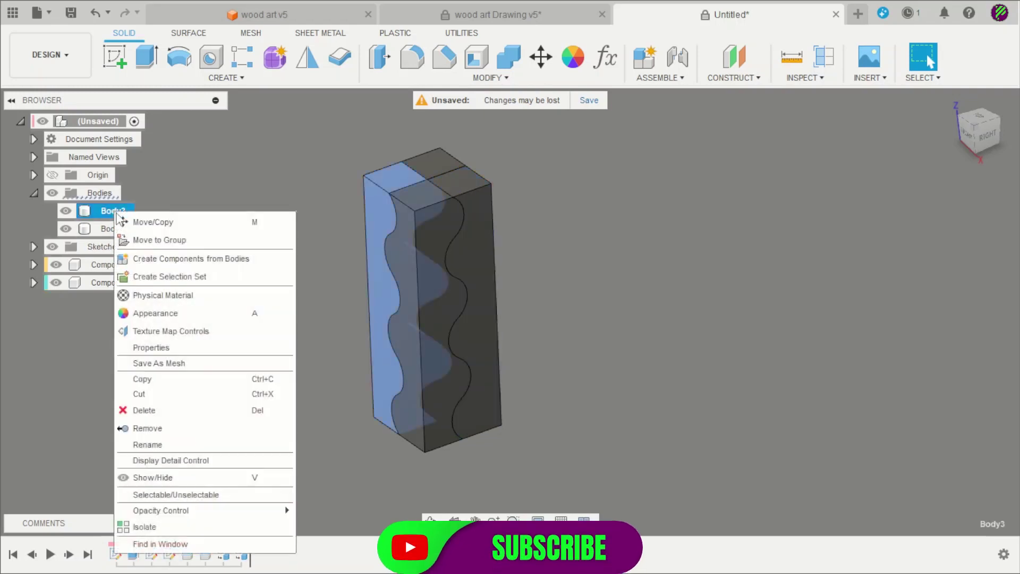
{"action": "left_click", "coordinate": [159, 261]}
{"action": "left_click", "coordinate": [112, 211]}
{"action": "right_click", "coordinate": [112, 211]}
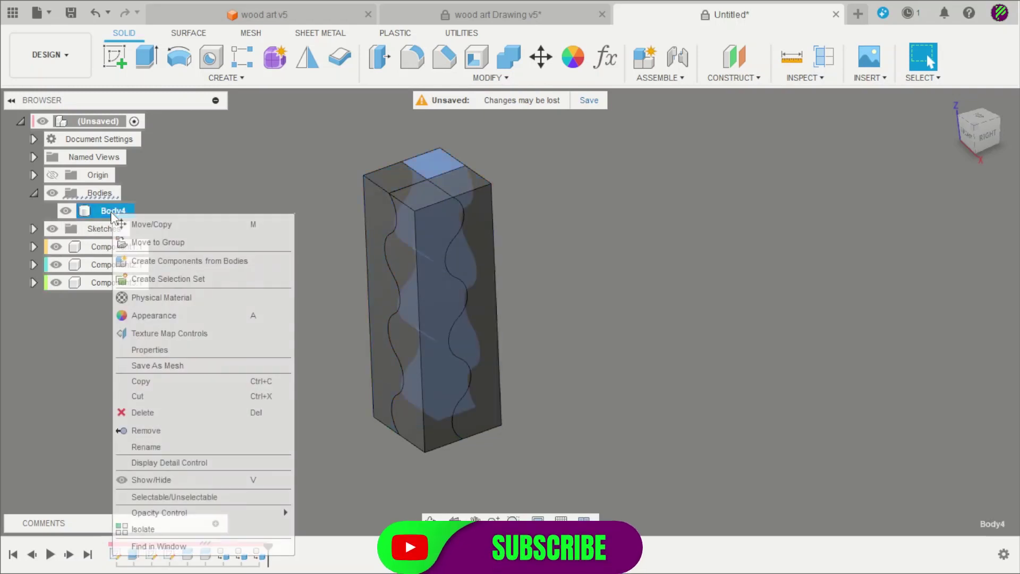
{"action": "left_click", "coordinate": [159, 261]}
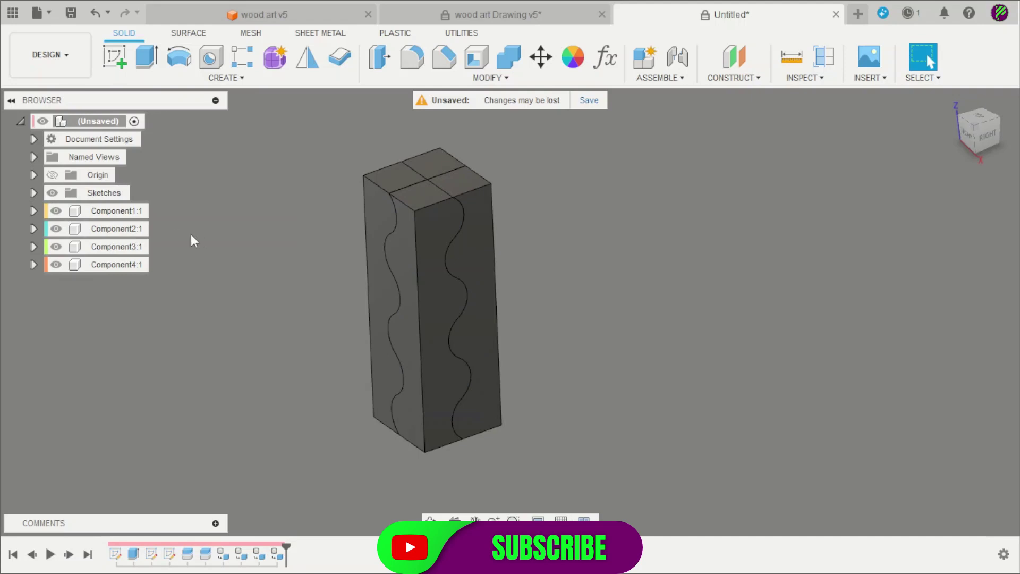
Ground Component1, the front-corner wavy piece.
{"action": "left_click", "coordinate": [128, 212]}
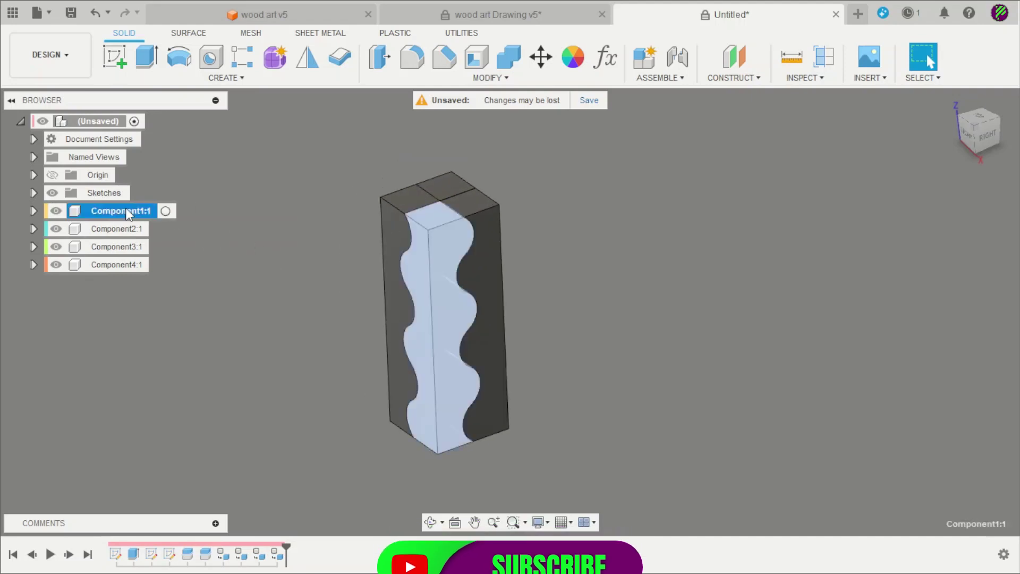
{"action": "right_click", "coordinate": [127, 212]}
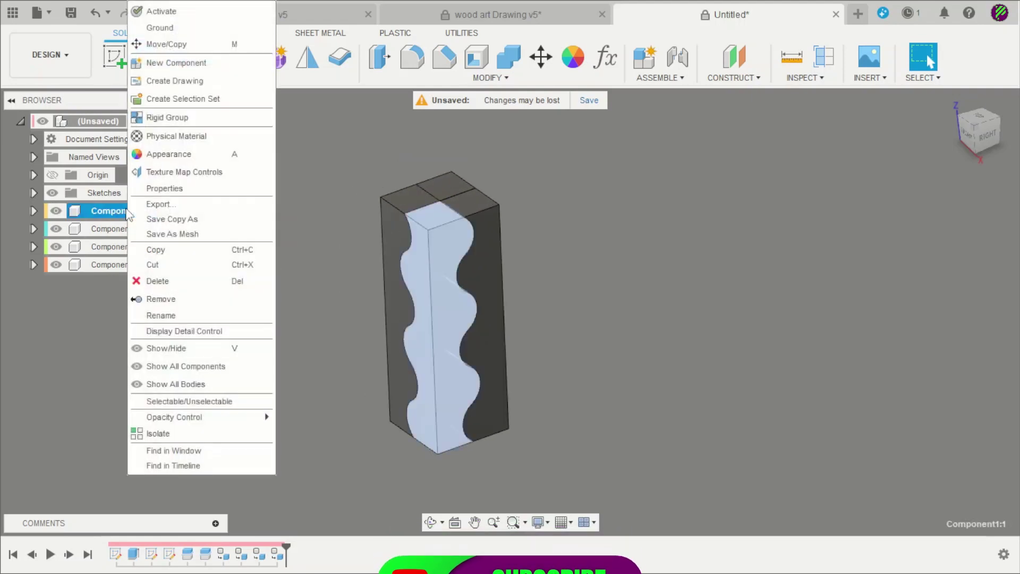
{"action": "left_click", "coordinate": [166, 33]}
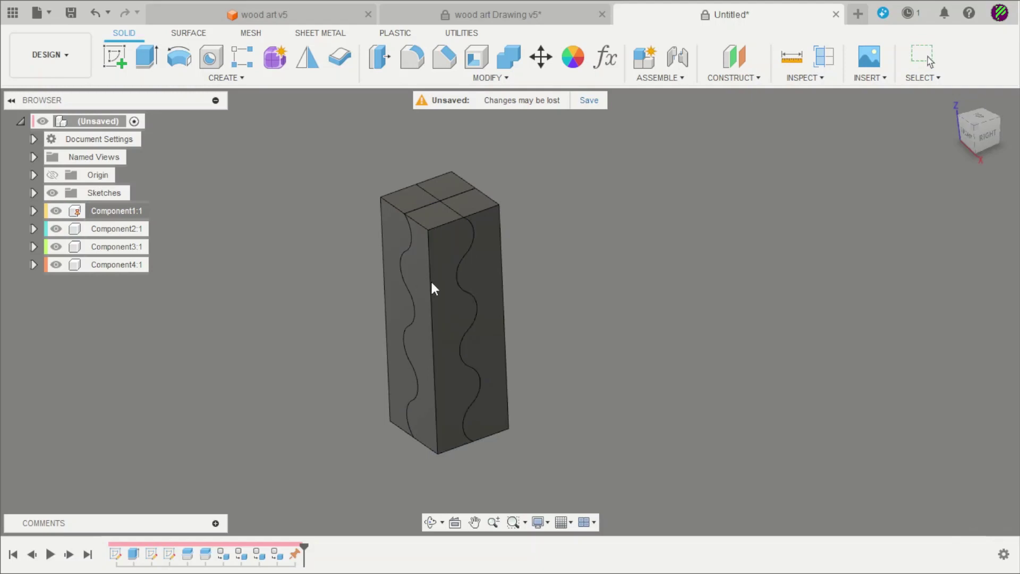
Apply the Bamboo Light - Semigloss appearance to Component2, Cherry to Component1, and other wood appearances to the remaining two components.
{"action": "middle_click_drag", "start_coordinate": [314, 263], "coordinate": [547, 170], "text": "shift"}
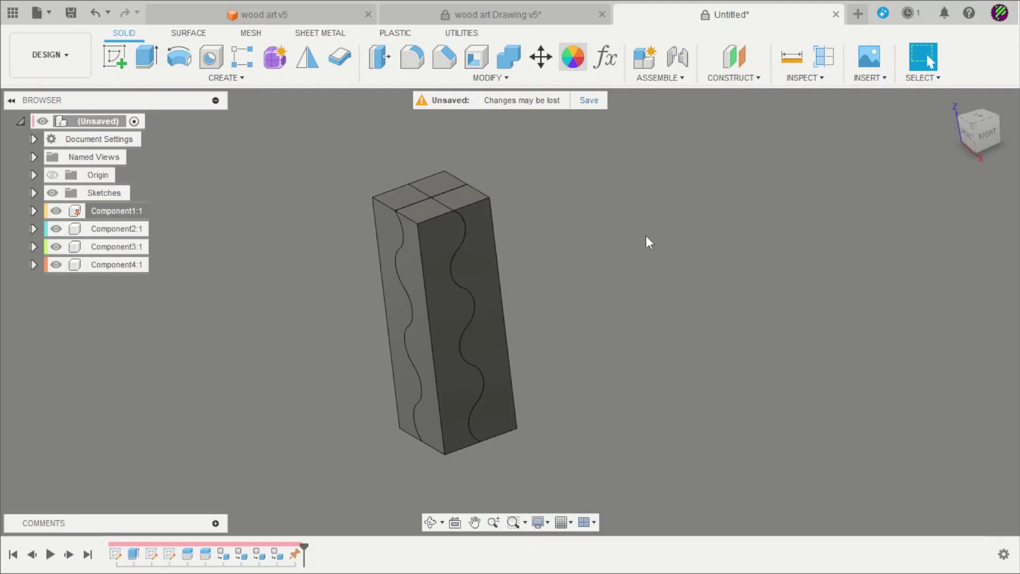
{"action": "scroll", "coordinate": [752, 314], "scroll_direction": "down", "scroll_amount": 6}
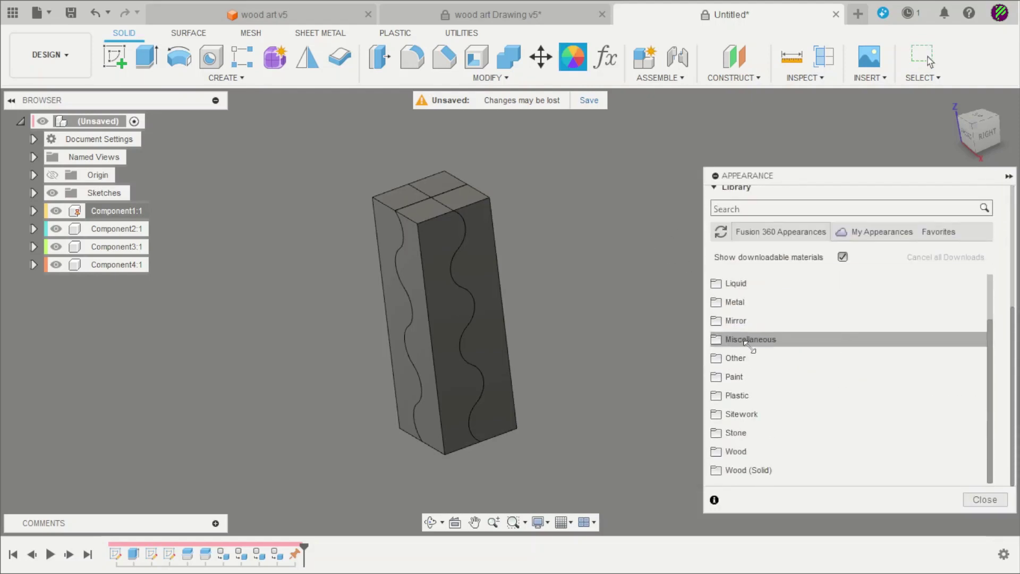
{"action": "left_click", "coordinate": [718, 451]}
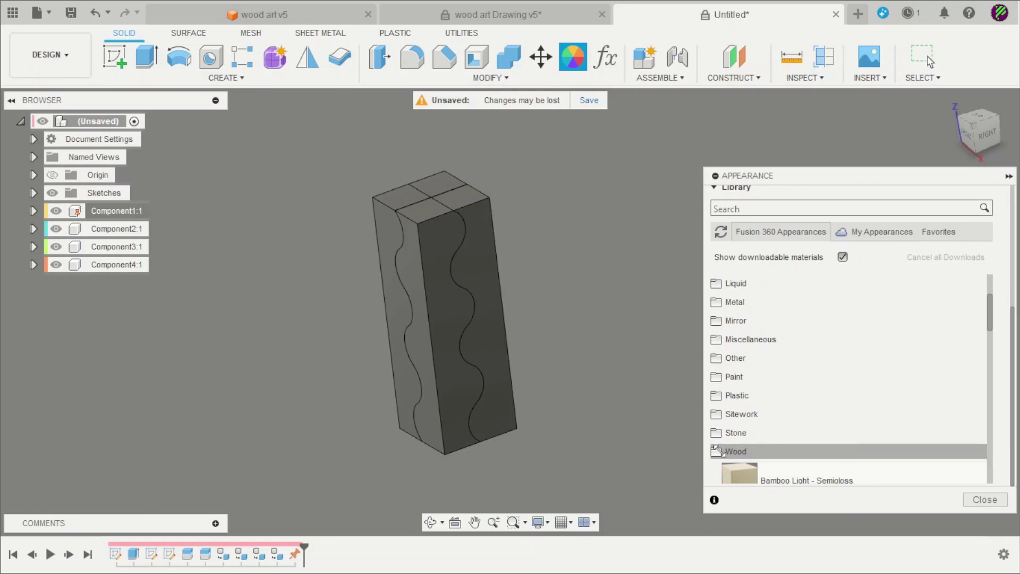
{"action": "scroll", "coordinate": [720, 452], "scroll_direction": "down", "scroll_amount": 3}
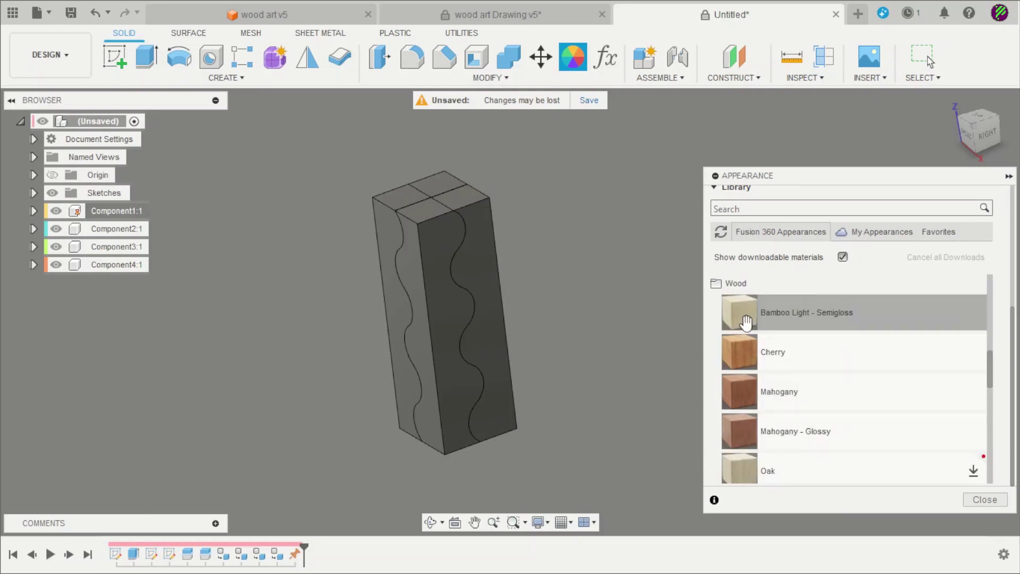
{"action": "left_click_drag", "start_coordinate": [746, 322], "coordinate": [484, 286]}
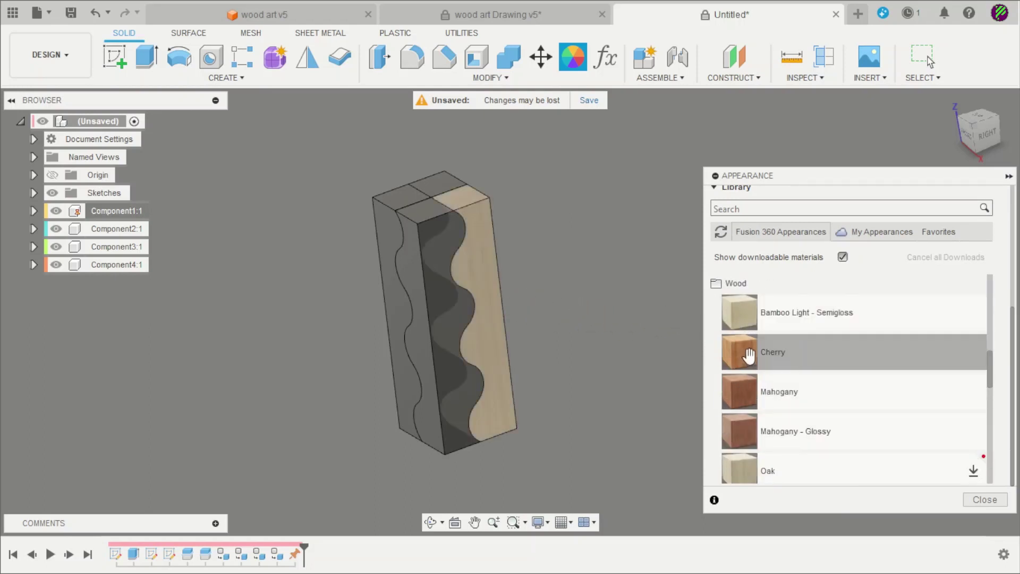
{"action": "left_click_drag", "start_coordinate": [747, 355], "coordinate": [458, 335]}
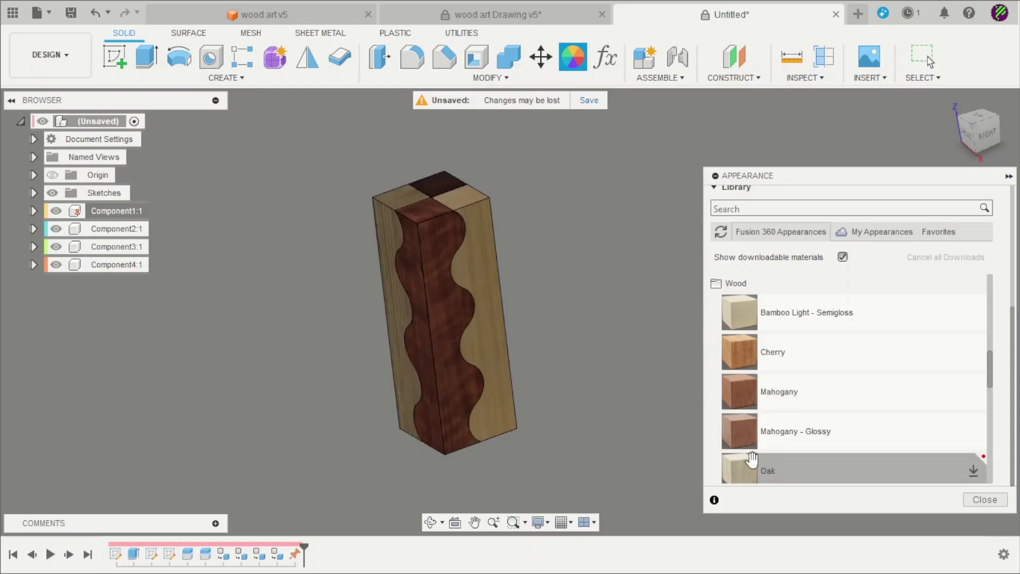
{"action": "mouse_move", "coordinate": [576, 274]}
{"action": "middle_mouse_down", "text": "shift"}
{"action": "mouse_move", "coordinate": [652, 273]}
{"action": "mouse_move", "coordinate": [585, 269]}
{"action": "mouse_move", "coordinate": [587, 281]}
{"action": "middle_mouse_up", "text": "shift"}
{"action": "left_click", "coordinate": [985, 500]}
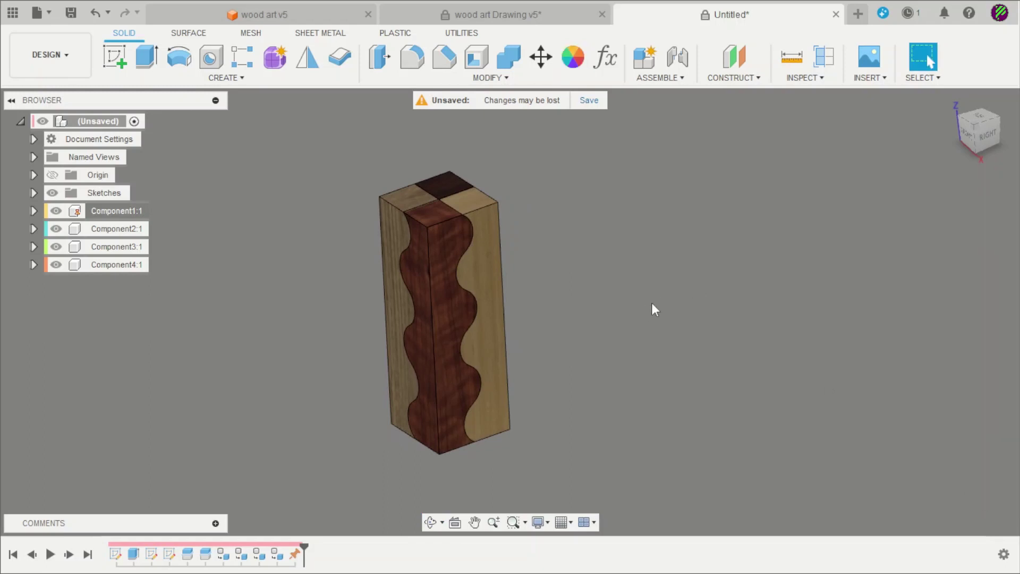
{"action": "mouse_move", "coordinate": [655, 310]}
{"action": "middle_mouse_down", "text": "shift"}
{"action": "mouse_move", "coordinate": [688, 266]}
{"action": "mouse_move", "coordinate": [646, 304]}
{"action": "middle_mouse_up", "text": "shift"}
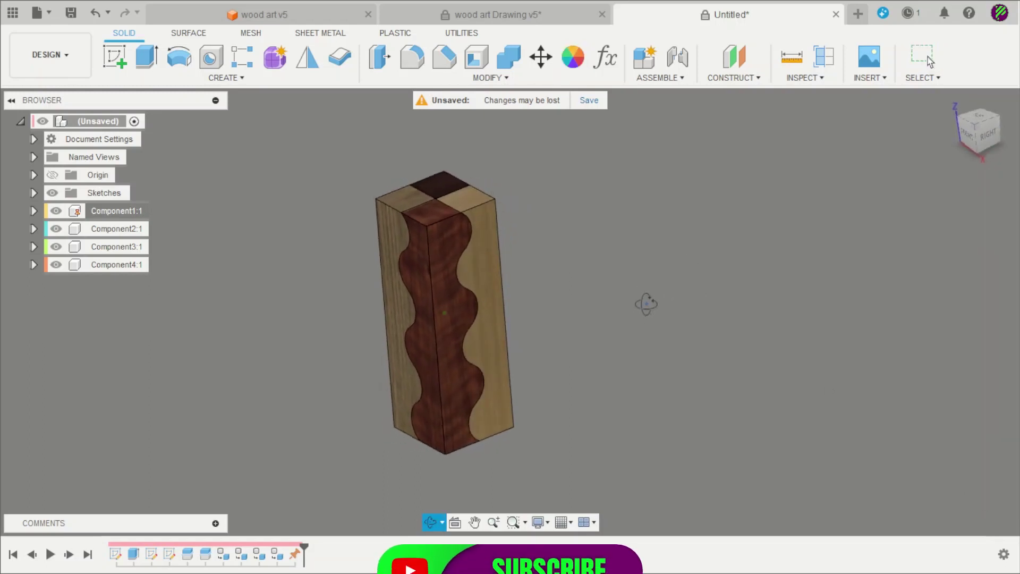
{"action": "scroll", "coordinate": [394, 167], "scroll_direction": "up", "scroll_amount": 3}
{"action": "scroll", "coordinate": [417, 135], "scroll_direction": "down", "scroll_amount": 5}
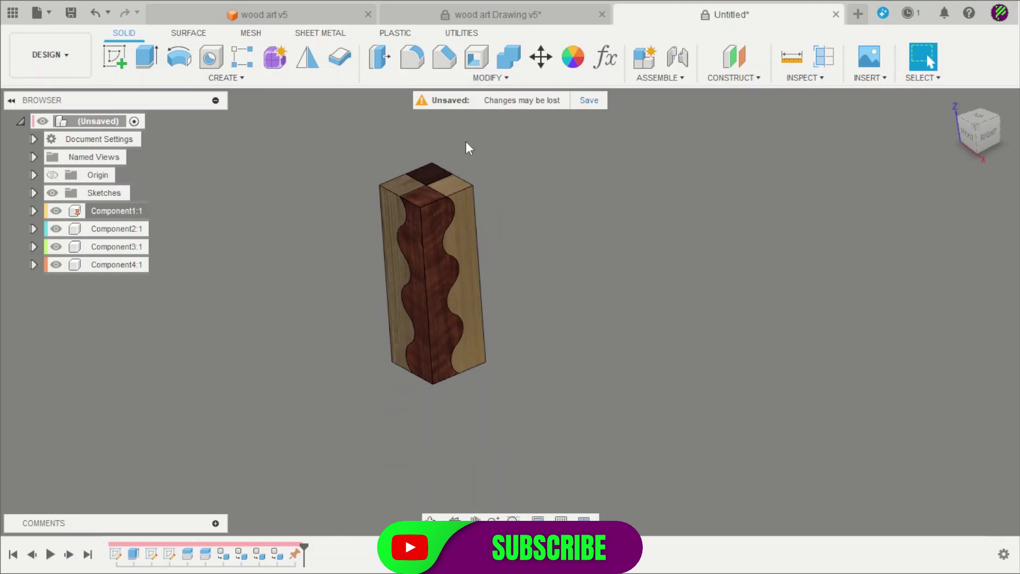
{"action": "scroll", "coordinate": [465, 141], "scroll_direction": "up", "scroll_amount": 2}
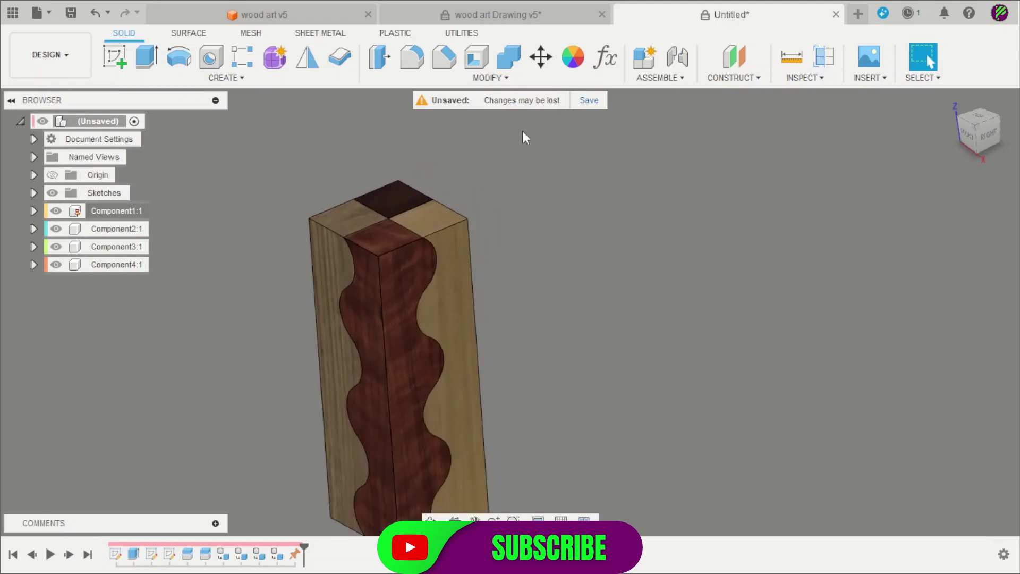
Joint Component4's outer top corner to the outer top corner of Component2.
{"action": "left_click", "coordinate": [679, 64]}
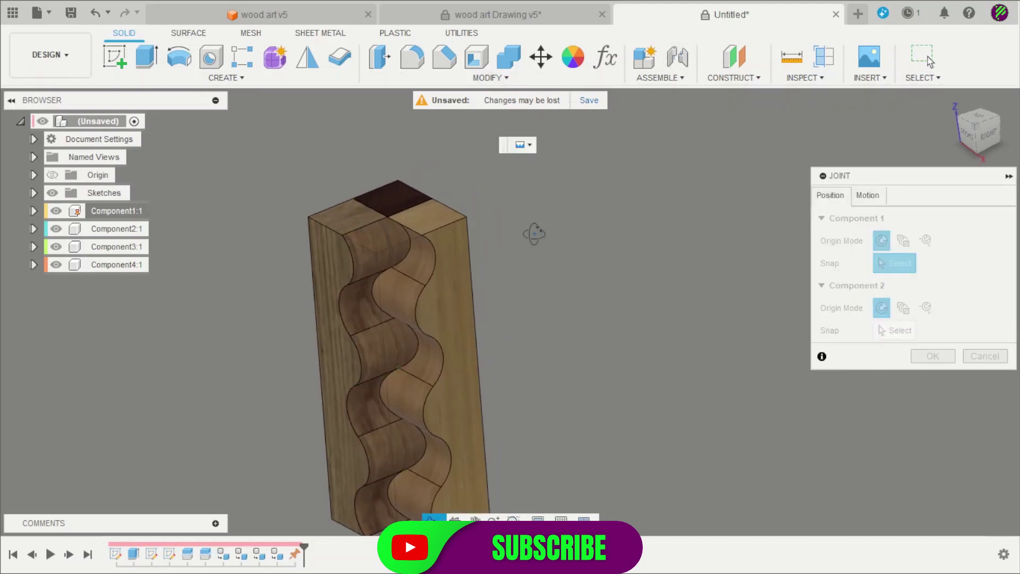
{"action": "middle_click_drag", "start_coordinate": [534, 237], "coordinate": [661, 273], "text": "shift"}
{"action": "scroll", "coordinate": [388, 187], "scroll_direction": "up", "scroll_amount": 3}
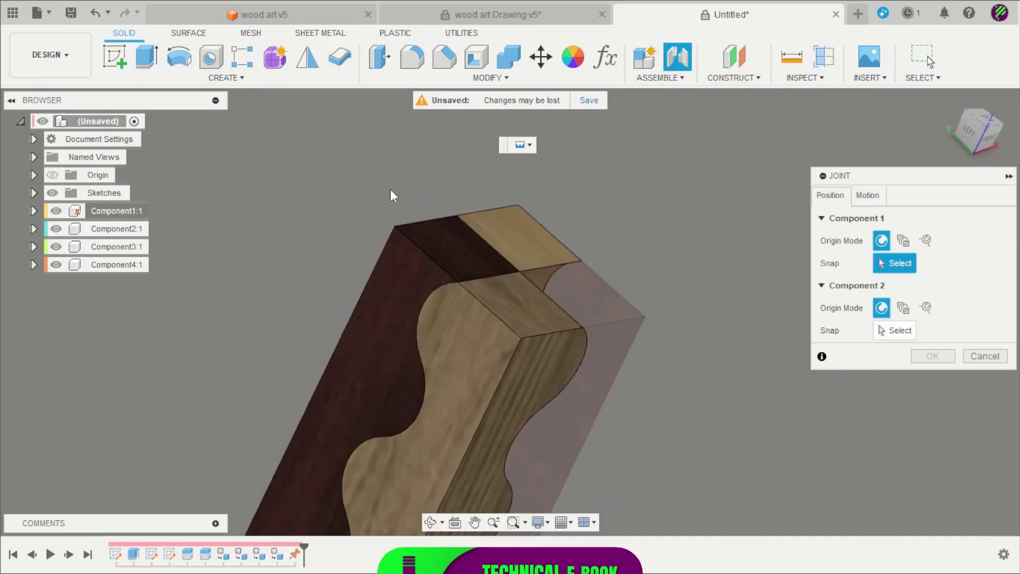
{"action": "left_click", "coordinate": [396, 248]}
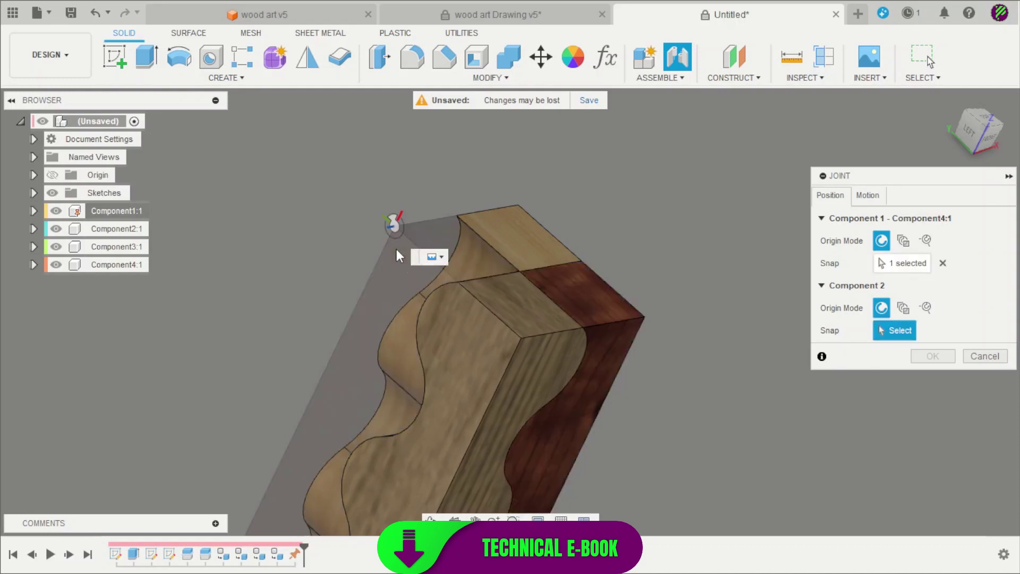
{"action": "scroll", "coordinate": [575, 254], "scroll_direction": "down", "scroll_amount": 3}
{"action": "middle_click_drag", "start_coordinate": [575, 254], "coordinate": [445, 242], "text": "shift"}
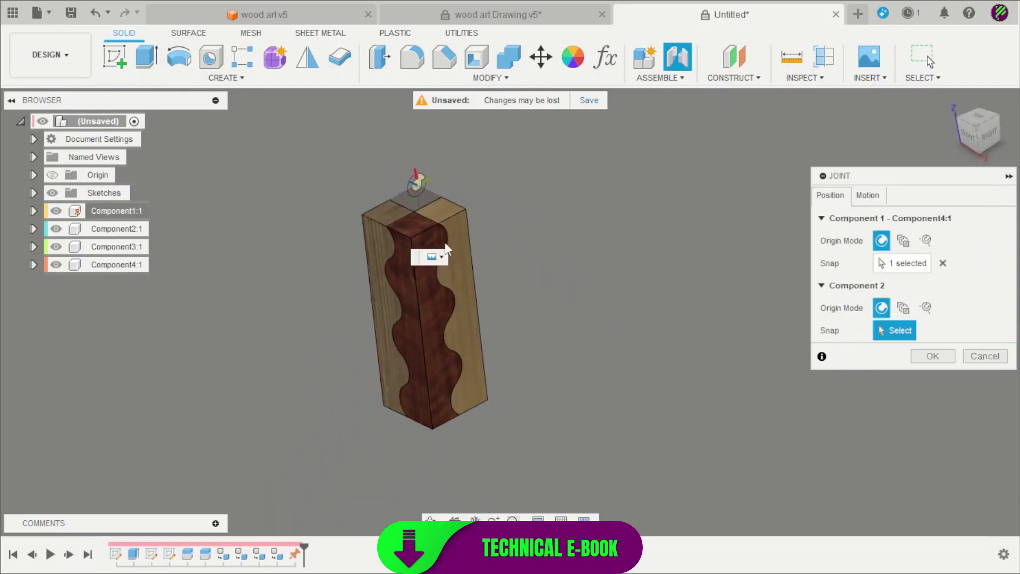
{"action": "scroll", "coordinate": [476, 196], "scroll_direction": "up", "scroll_amount": 5}
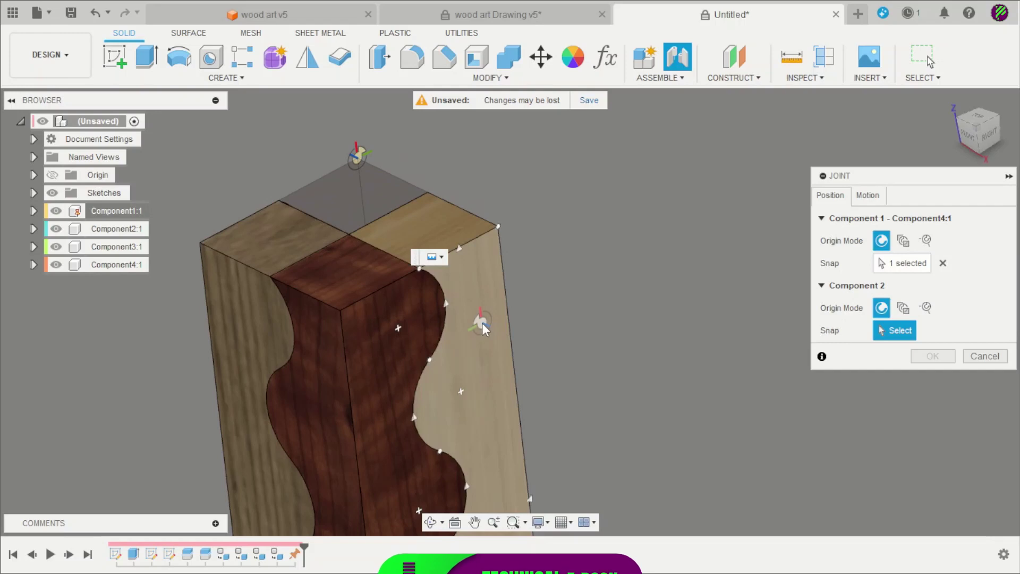
{"action": "left_click", "coordinate": [498, 247]}
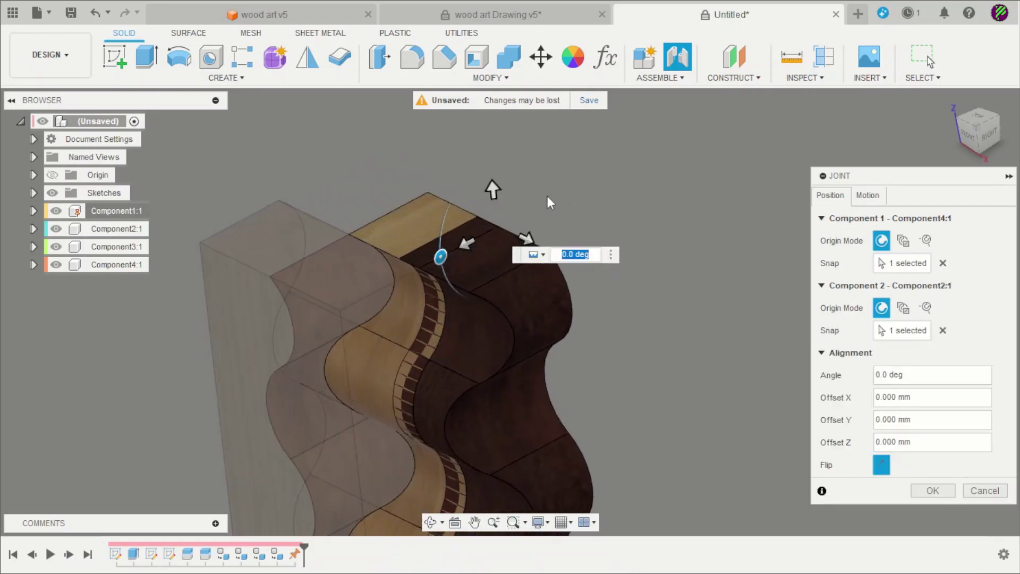
{"action": "left_click", "coordinate": [933, 490]}
Joint Component3's outer top corner to the outer top corner of Component1.
{"action": "middle_click_drag", "start_coordinate": [694, 256], "coordinate": [533, 235], "text": "shift"}
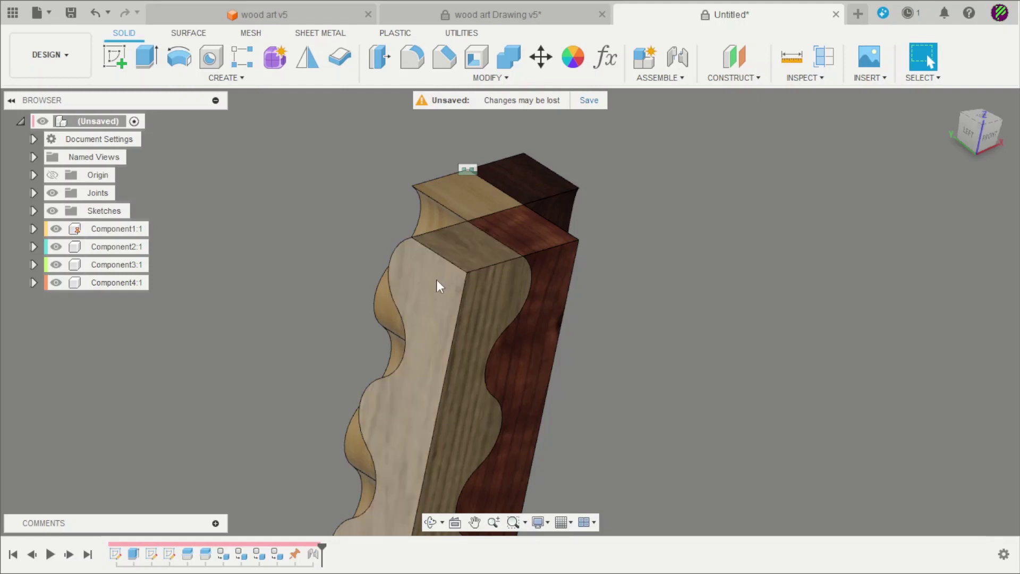
{"action": "key", "text": "j"}
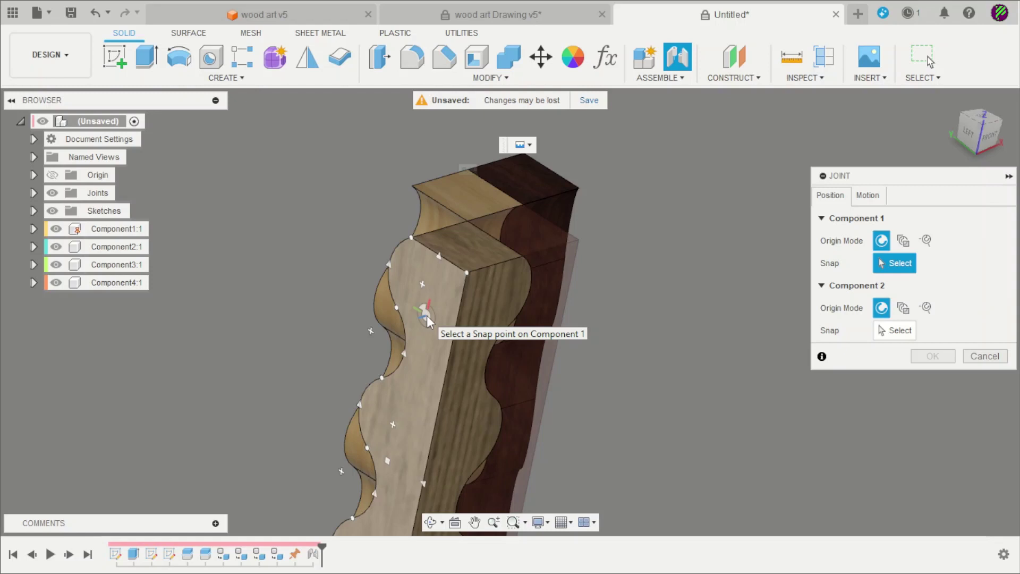
{"action": "left_click", "coordinate": [462, 280]}
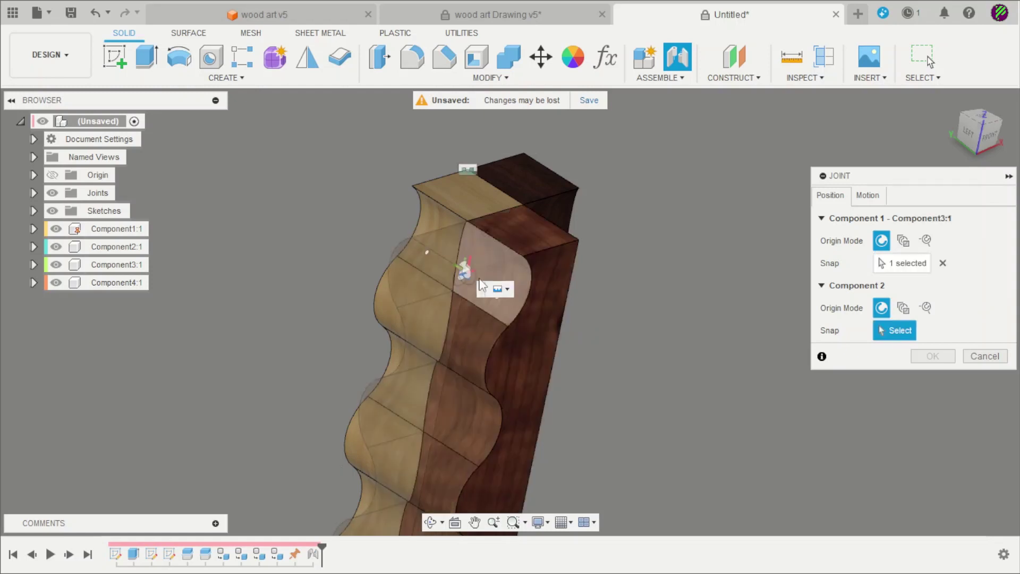
{"action": "middle_click_drag", "start_coordinate": [479, 285], "coordinate": [598, 265], "text": "shift"}
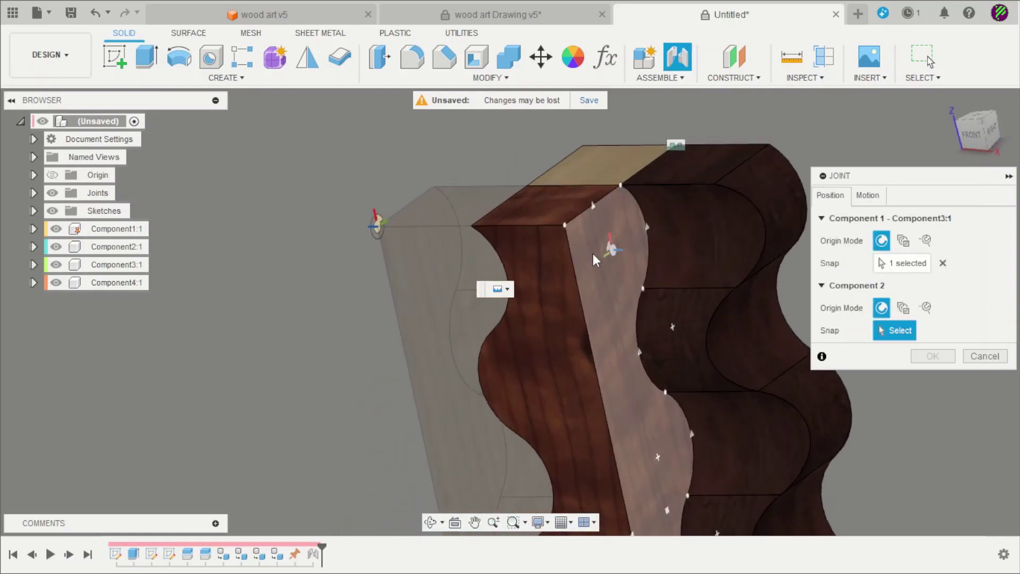
{"action": "left_click", "coordinate": [573, 239]}
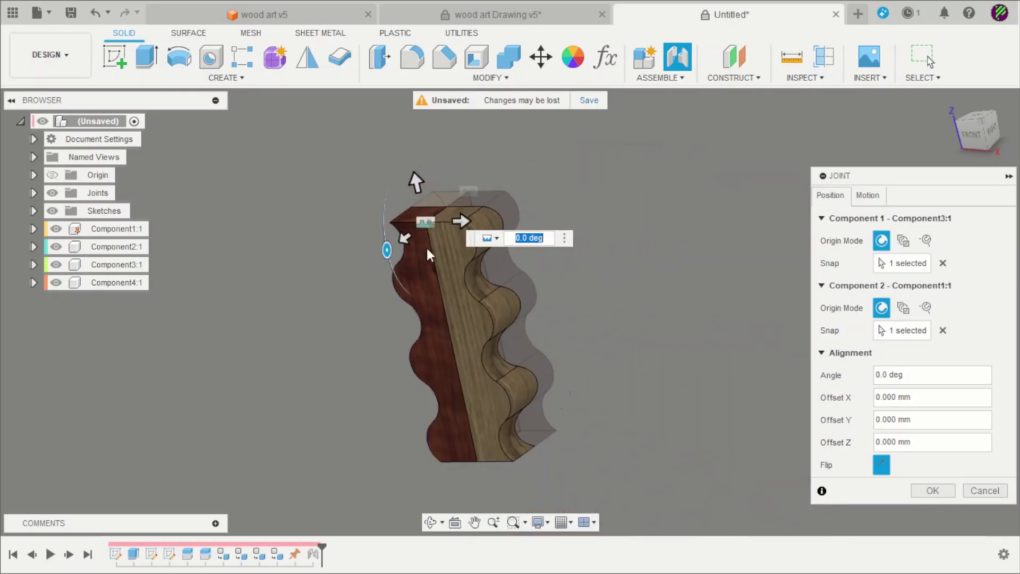
{"action": "left_click", "coordinate": [932, 490]}
Joint Component2's free top corner to the exposed top corner of Component1, completing the rearranged wavy column.
{"action": "mouse_move", "coordinate": [702, 298]}
{"action": "middle_mouse_down", "text": "shift"}
{"action": "mouse_move", "coordinate": [642, 287]}
{"action": "mouse_move", "coordinate": [669, 318]}
{"action": "middle_mouse_up", "text": "shift"}
{"action": "scroll", "coordinate": [570, 237], "scroll_direction": "up", "scroll_amount": 3}
{"action": "mouse_move", "coordinate": [569, 237]}
{"action": "middle_mouse_down", "text": "shift"}
{"action": "mouse_move", "coordinate": [638, 250]}
{"action": "mouse_move", "coordinate": [630, 244]}
{"action": "mouse_move", "coordinate": [528, 289]}
{"action": "middle_mouse_up", "text": "shift"}
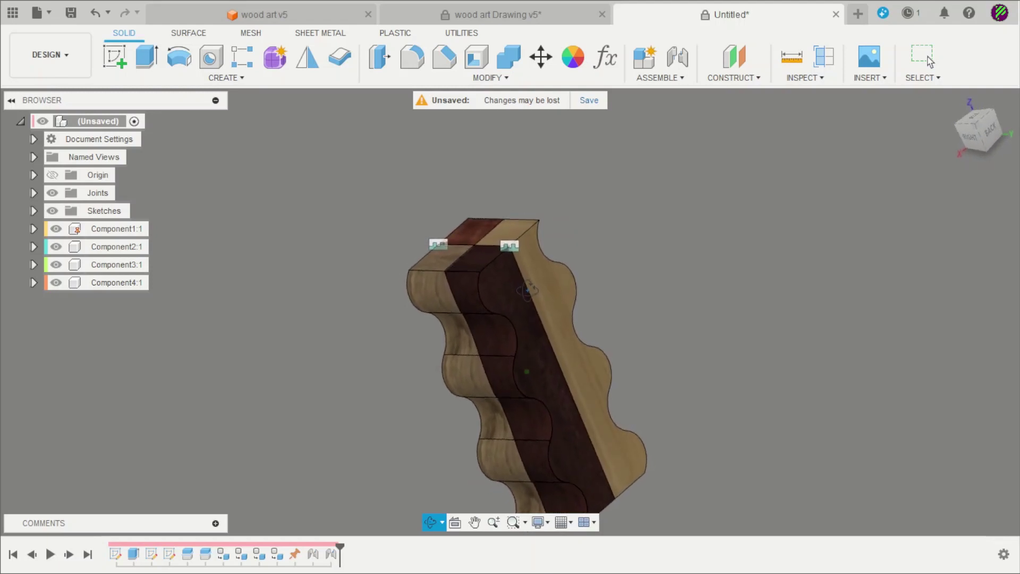
{"action": "scroll", "coordinate": [569, 243], "scroll_direction": "up", "scroll_amount": 5}
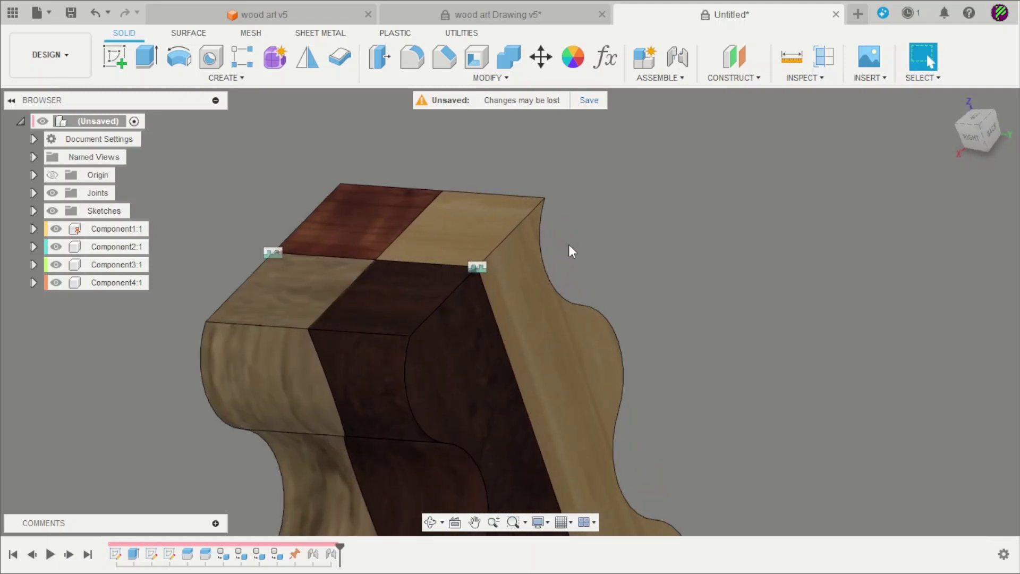
{"action": "key", "text": "j"}
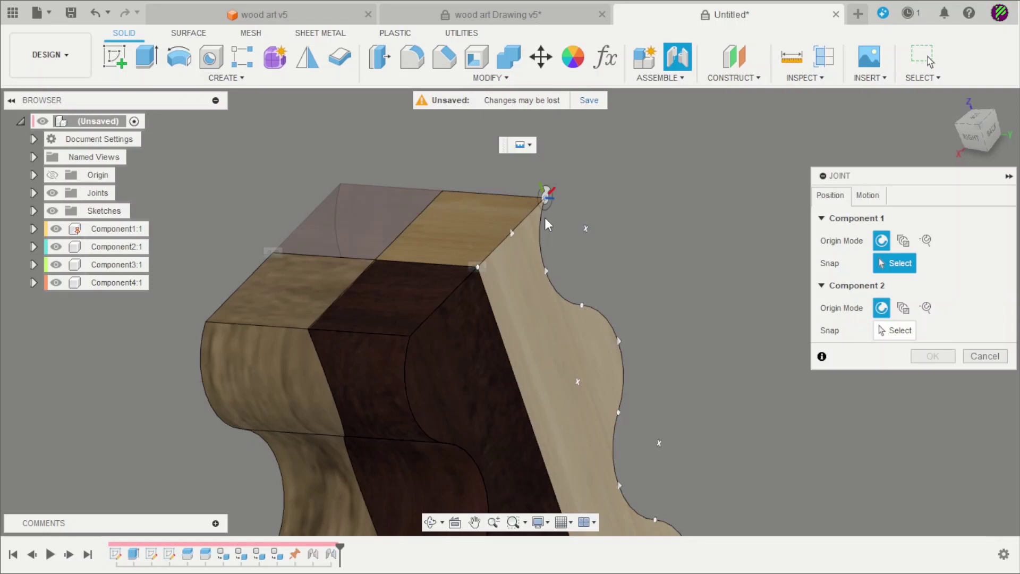
{"action": "left_click", "coordinate": [545, 219]}
{"action": "middle_click_drag", "start_coordinate": [545, 219], "coordinate": [555, 224], "text": "shift"}
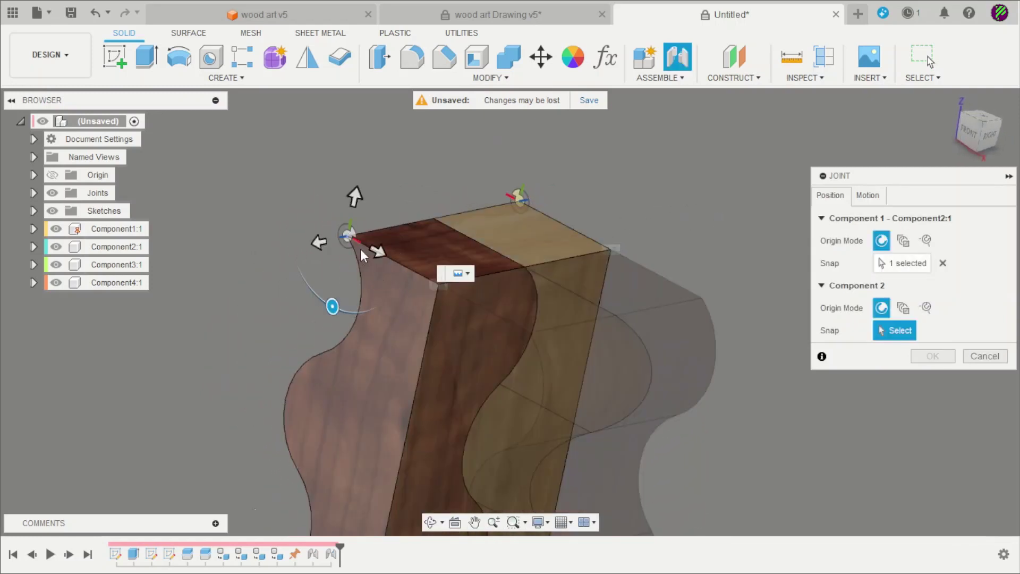
{"action": "left_click", "coordinate": [348, 236]}
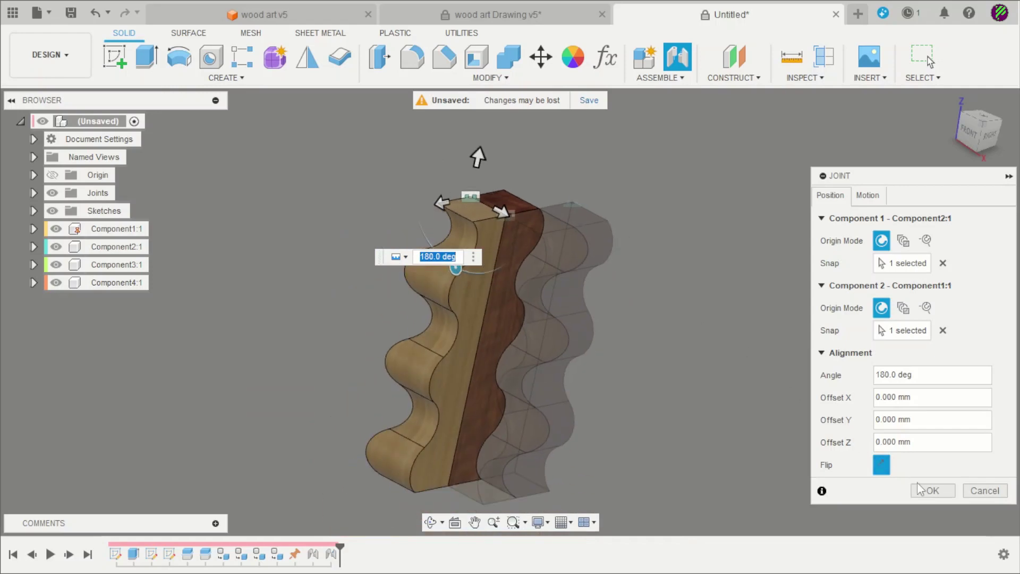
{"action": "left_click", "coordinate": [933, 491]}
Combine the four wavy bodies with the Join operation, using Component1's body as target and the other three as tools.
{"action": "scroll", "coordinate": [658, 297], "scroll_direction": "down", "scroll_amount": 3}
{"action": "middle_click_drag", "start_coordinate": [658, 296], "coordinate": [514, 292], "text": "shift"}
{"action": "scroll", "coordinate": [303, 335], "scroll_direction": "down", "scroll_amount": 3}
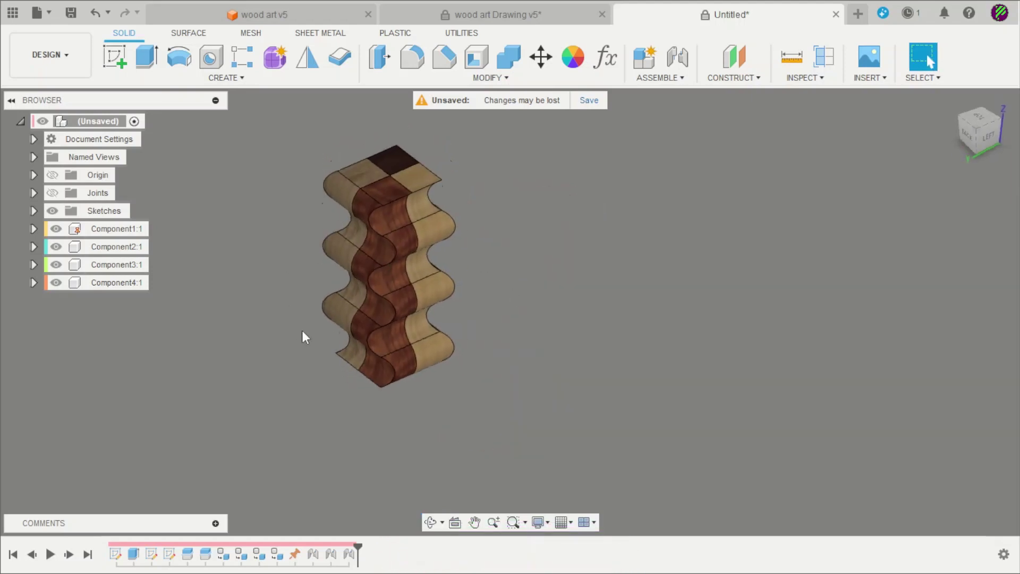
{"action": "left_click", "coordinate": [477, 57]}
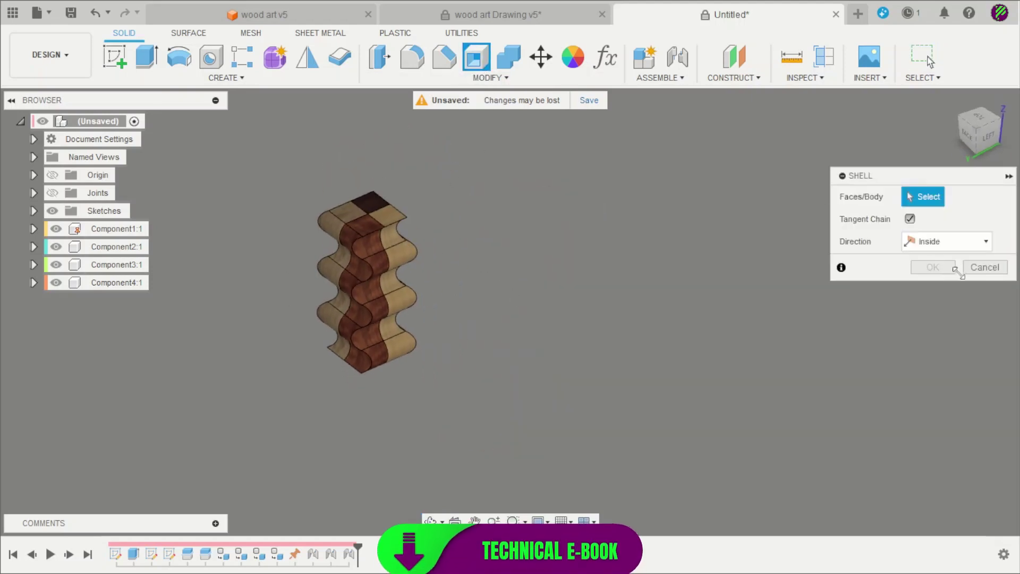
{"action": "key", "text": "Escape"}
{"action": "left_click", "coordinate": [511, 58]}
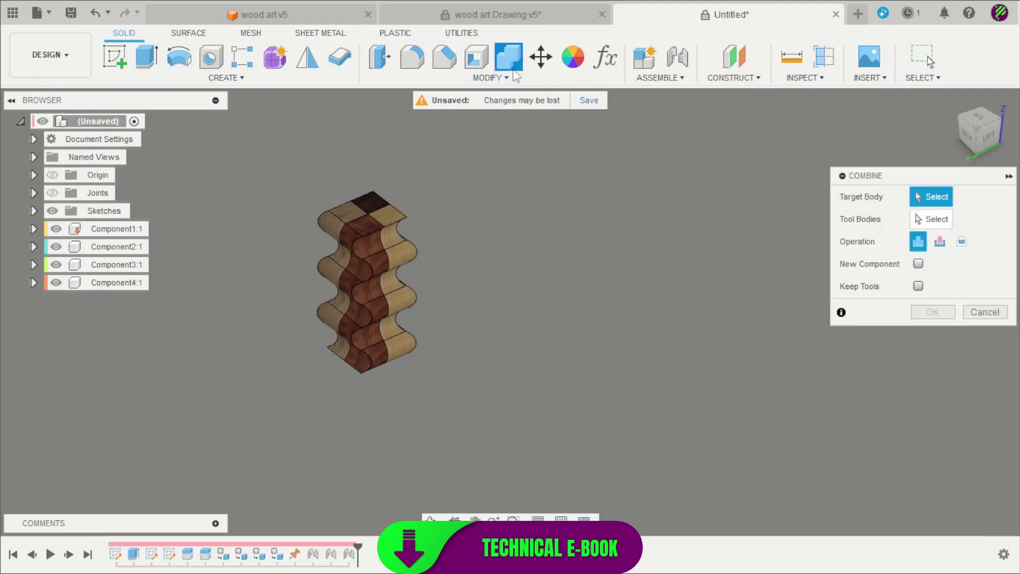
{"action": "left_click", "coordinate": [328, 244]}
{"action": "left_click", "coordinate": [314, 217]}
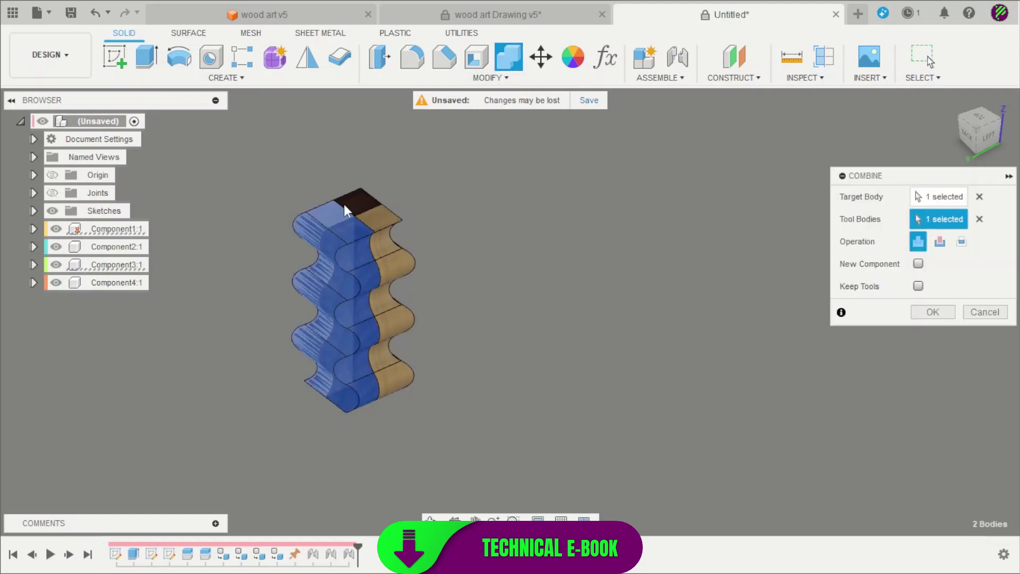
{"action": "left_click", "coordinate": [414, 260]}
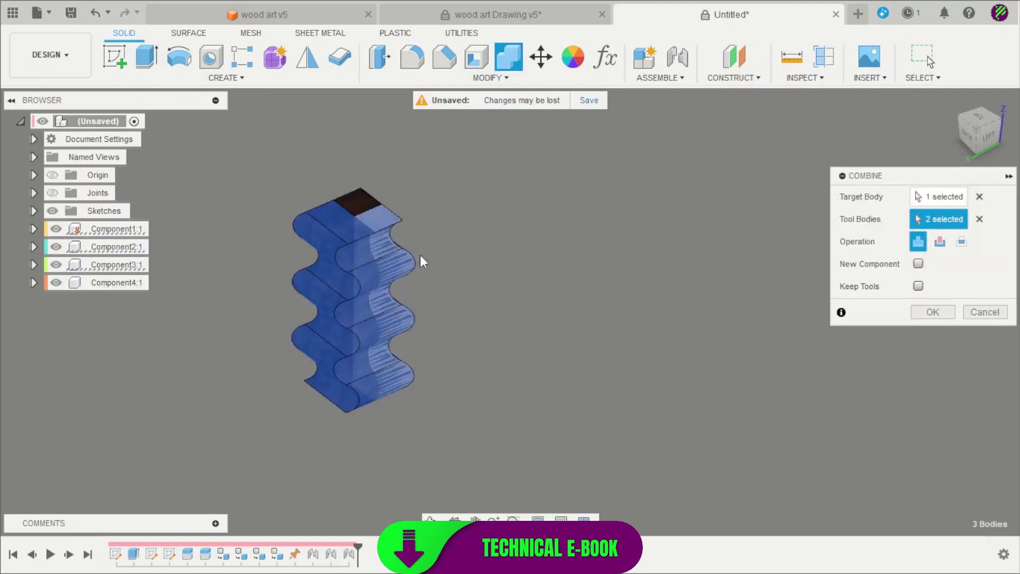
{"action": "scroll", "coordinate": [419, 255], "scroll_direction": "up", "scroll_amount": 2}
{"action": "left_click", "coordinate": [358, 194]}
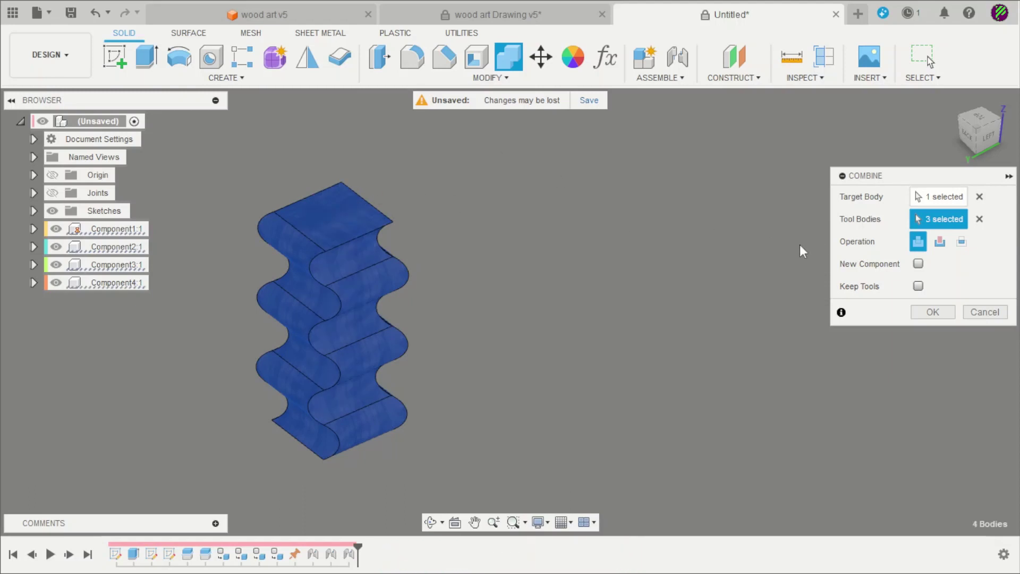
{"action": "left_click", "coordinate": [934, 312]}
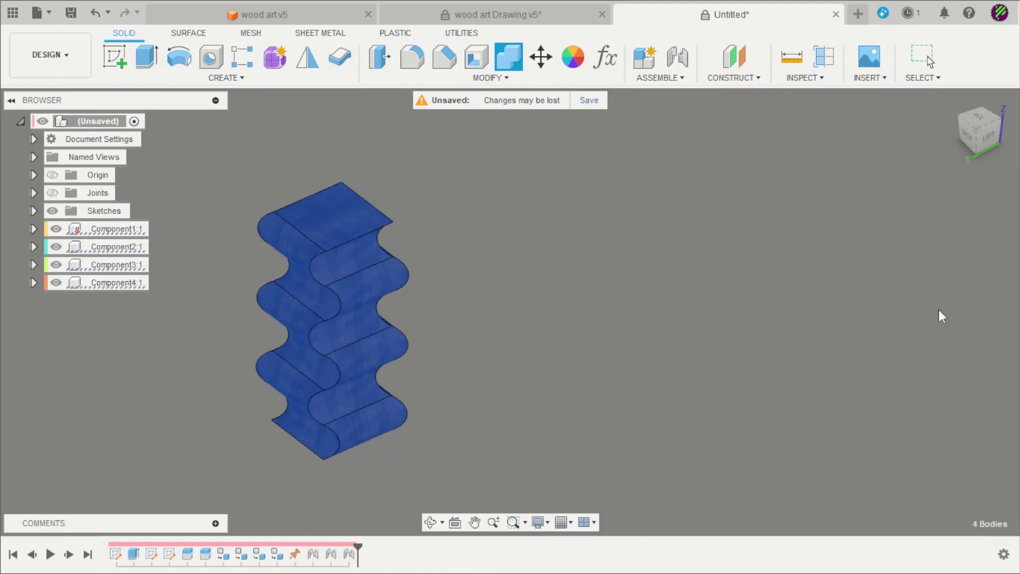
Start a sketch on the column's top face and draw a 70 mm diameter circle near its centre.
{"action": "middle_click_drag", "start_coordinate": [693, 237], "coordinate": [579, 321], "text": "shift"}
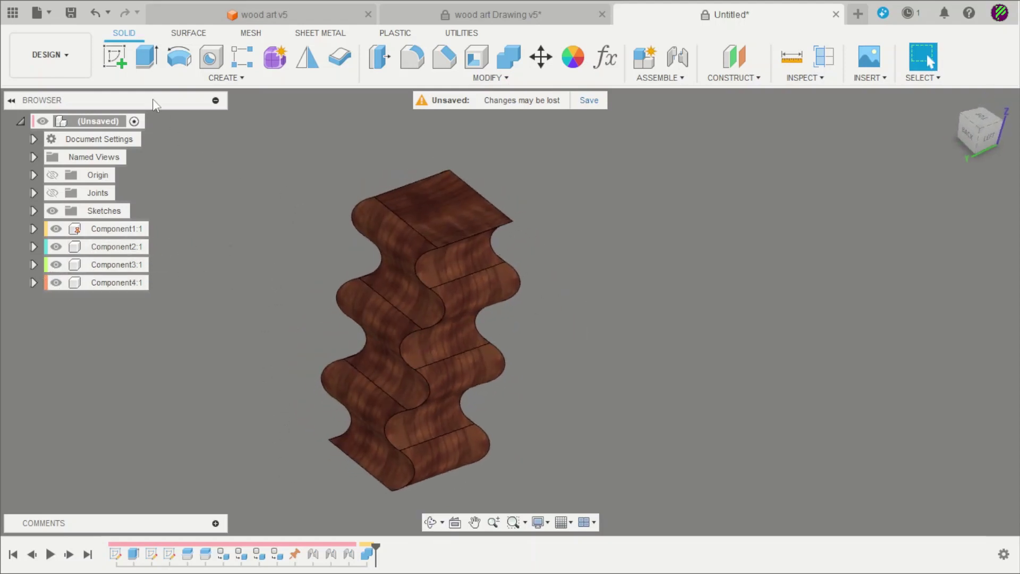
{"action": "left_click", "coordinate": [115, 56]}
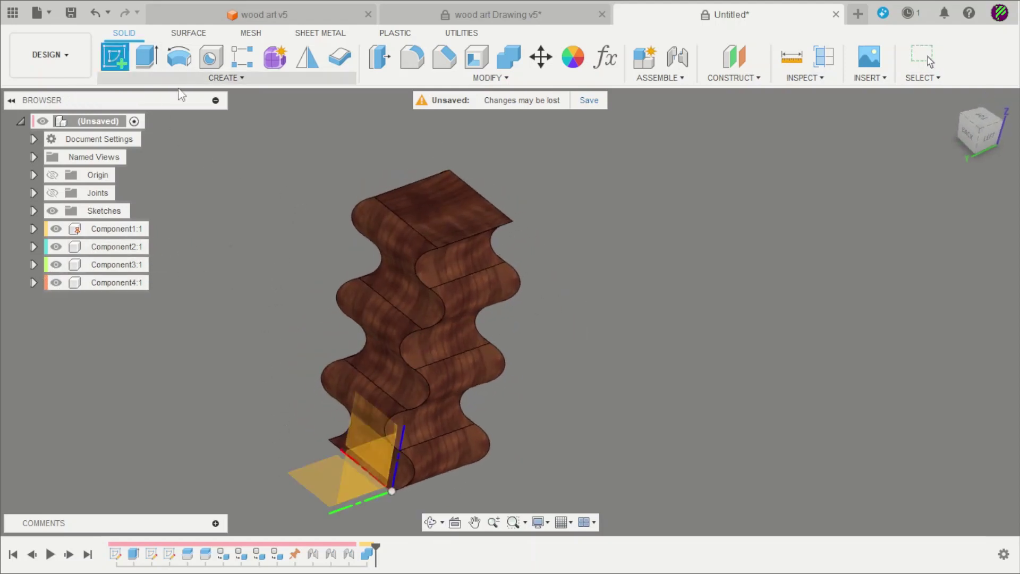
{"action": "left_click", "coordinate": [425, 212]}
{"action": "key", "text": "c"}
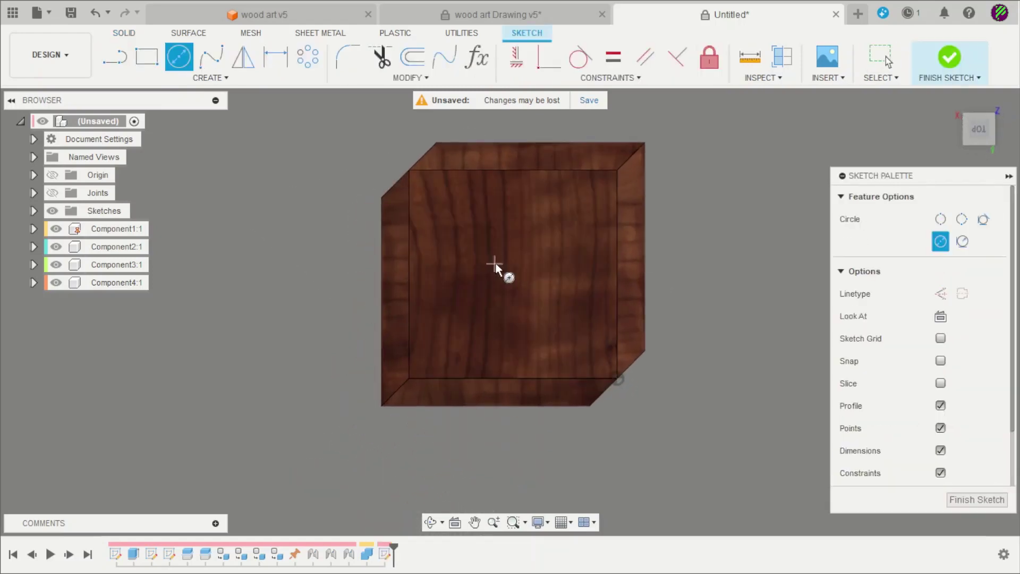
{"action": "left_click", "coordinate": [509, 274]}
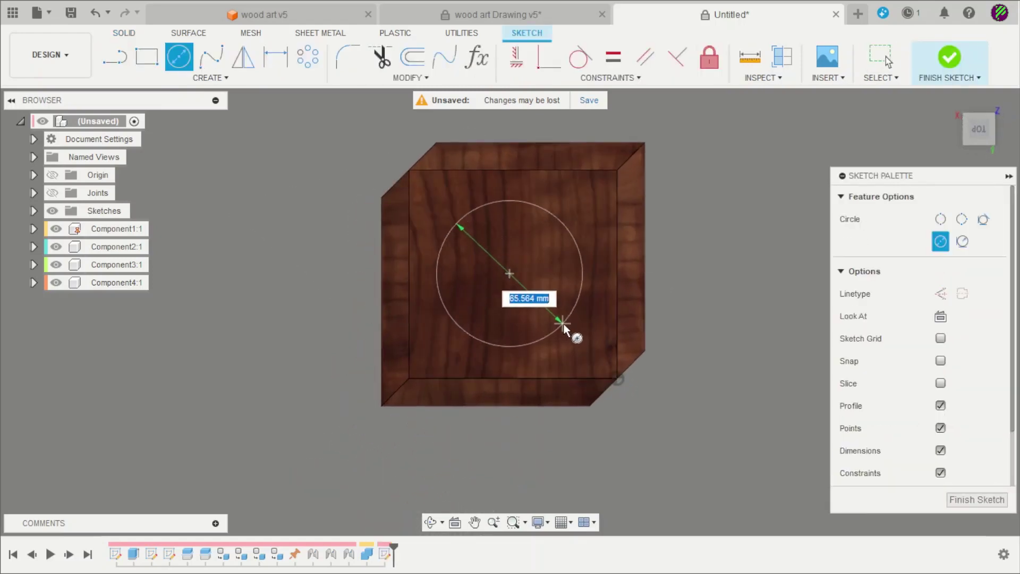
{"action": "type", "text": "70"}
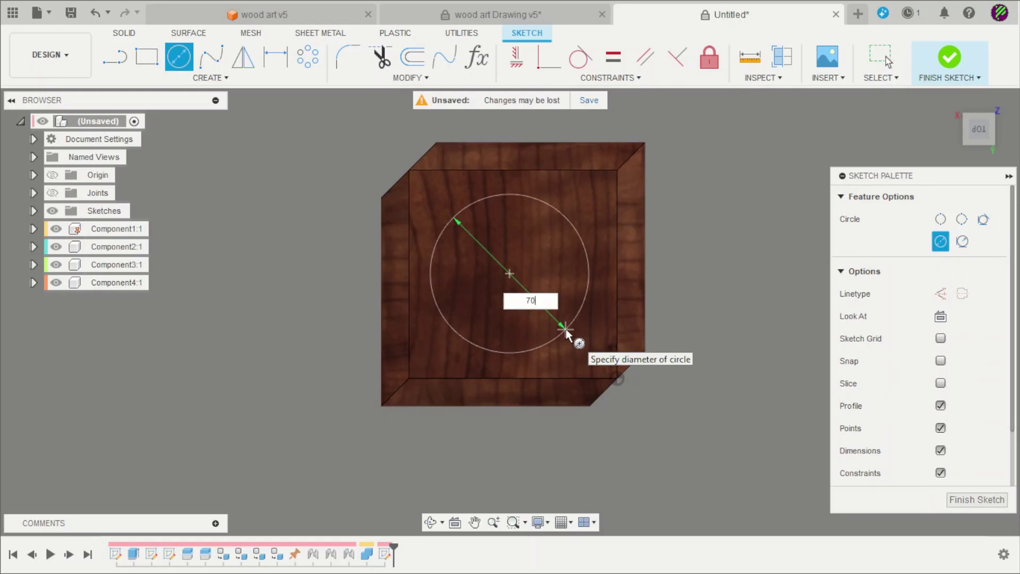
{"action": "key", "text": "Return"}
{"action": "key", "text": "Escape"}
Dimension the circle's centre 50 mm from the top face's corner in both directions and finish the sketch.
{"action": "key", "text": "d"}
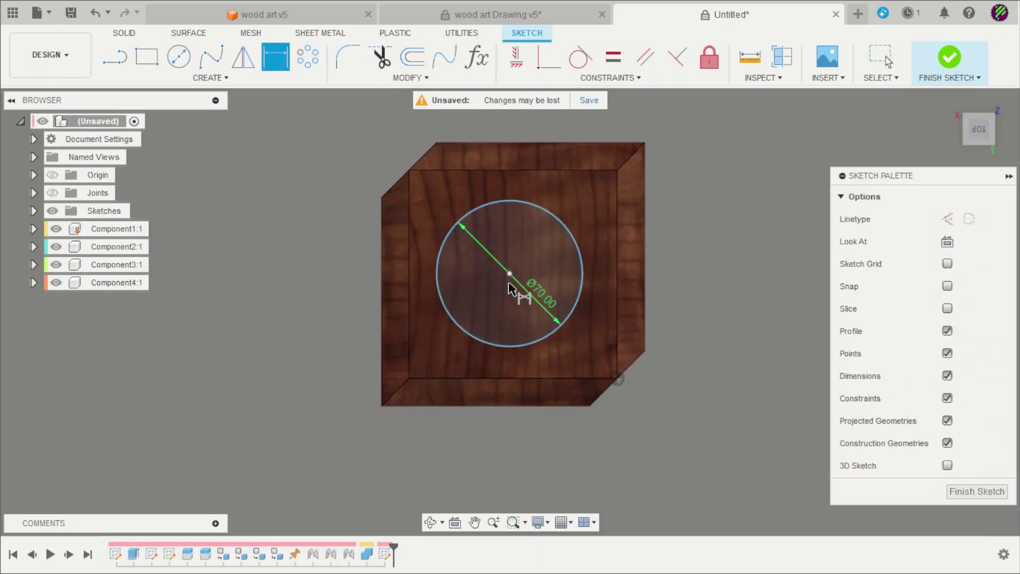
{"action": "left_click", "coordinate": [617, 378]}
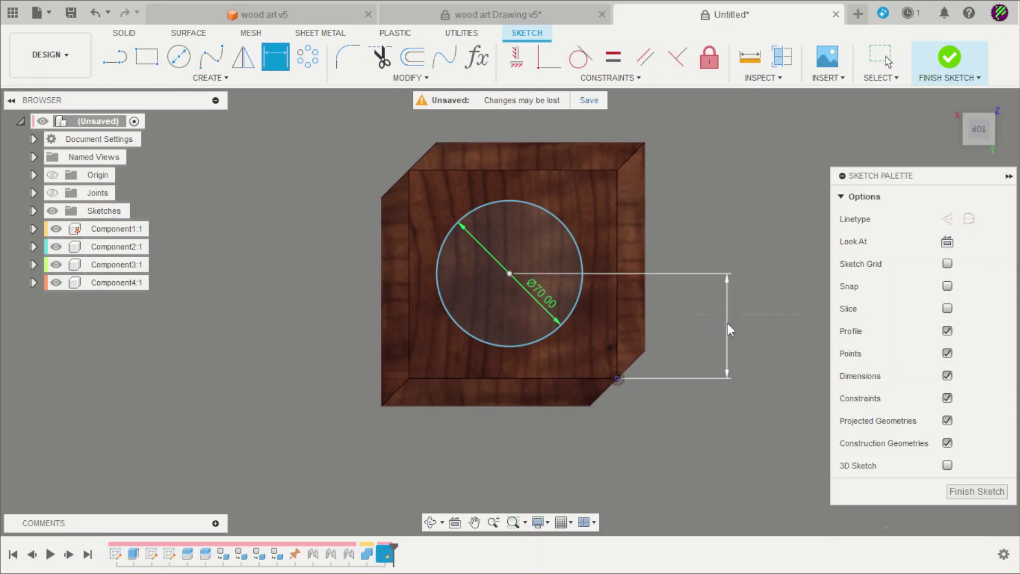
{"action": "left_click", "coordinate": [728, 327]}
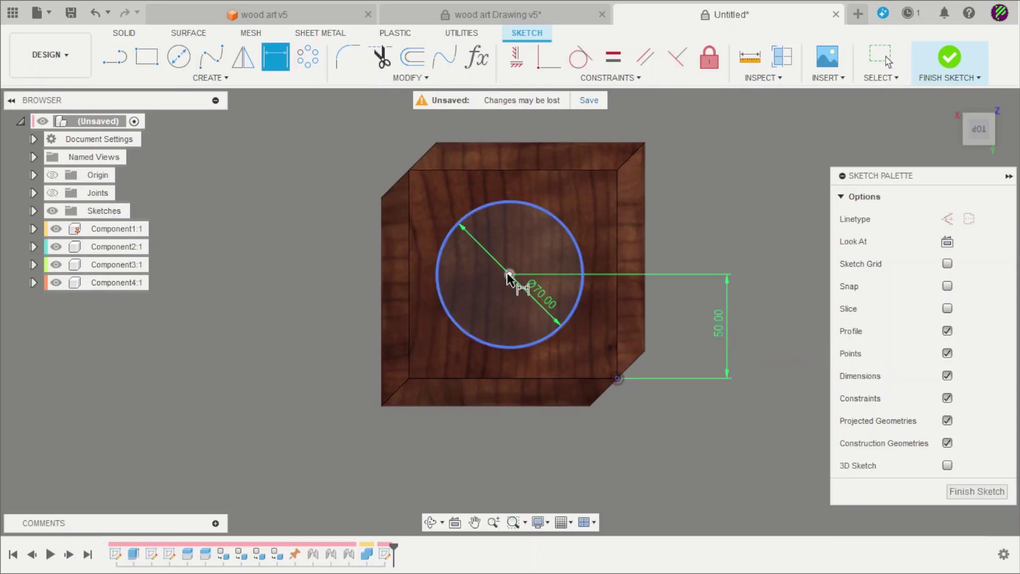
{"action": "left_click", "coordinate": [617, 379]}
{"action": "left_click", "coordinate": [574, 486]}
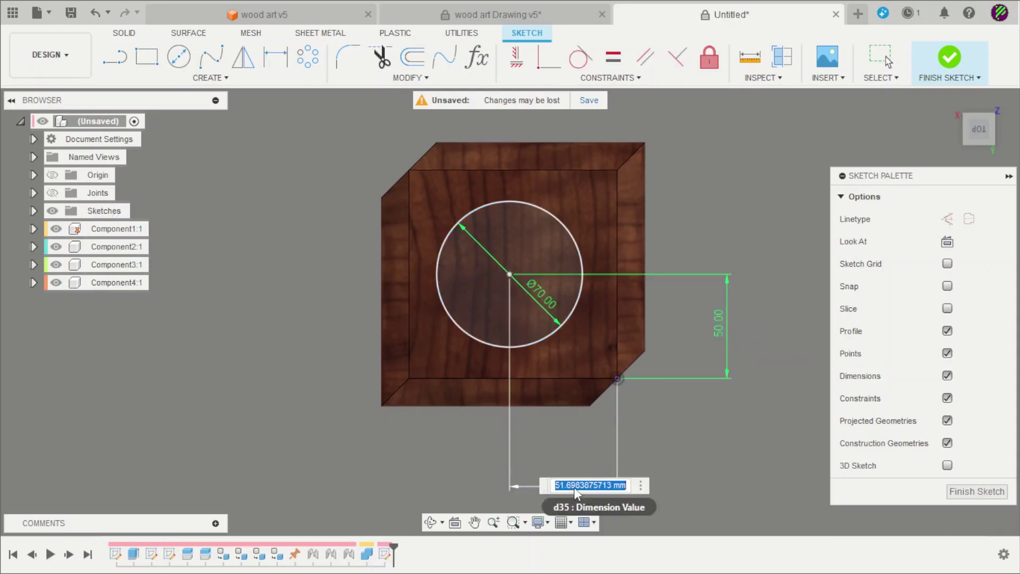
{"action": "type", "text": "50"}
{"action": "key", "text": "Return"}
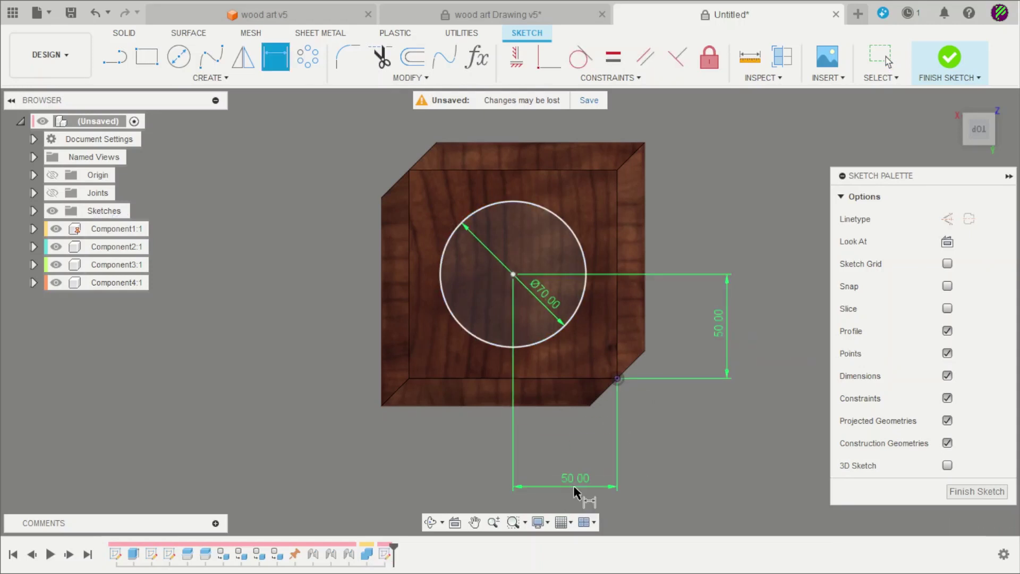
{"action": "left_click", "coordinate": [950, 58]}
Extrude the 70 mm circle -250 mm down into the wavy column as a Cut to form the central hole.
{"action": "mouse_move", "coordinate": [746, 225]}
{"action": "middle_mouse_down", "text": "shift"}
{"action": "mouse_move", "coordinate": [746, 209]}
{"action": "mouse_move", "coordinate": [709, 279]}
{"action": "mouse_move", "coordinate": [754, 221]}
{"action": "middle_mouse_up", "text": "shift"}
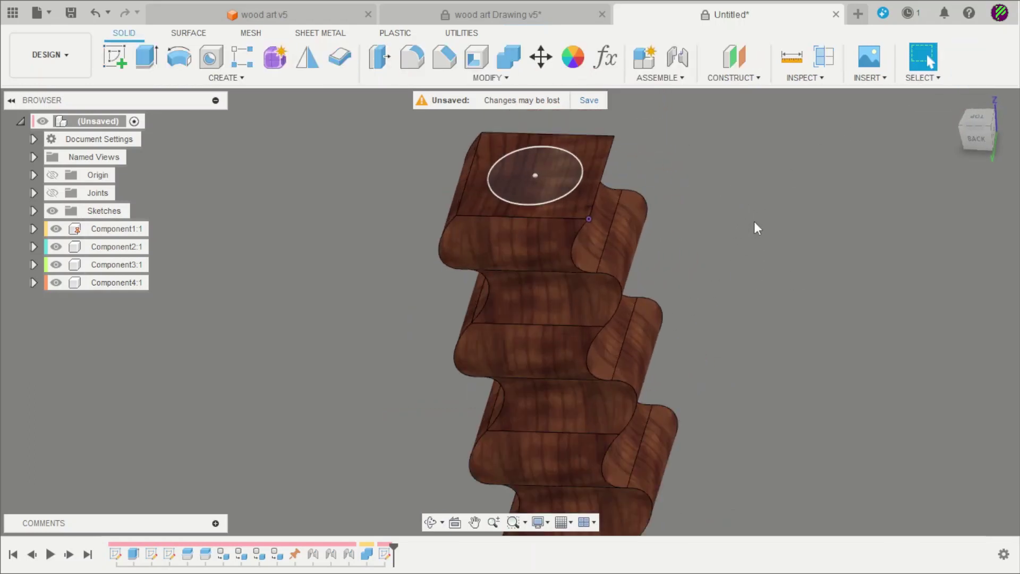
{"action": "left_click", "coordinate": [546, 167]}
{"action": "key", "text": "e"}
{"action": "left_click_drag", "start_coordinate": [533, 163], "coordinate": [608, 439]}
{"action": "type", "text": "-250"}
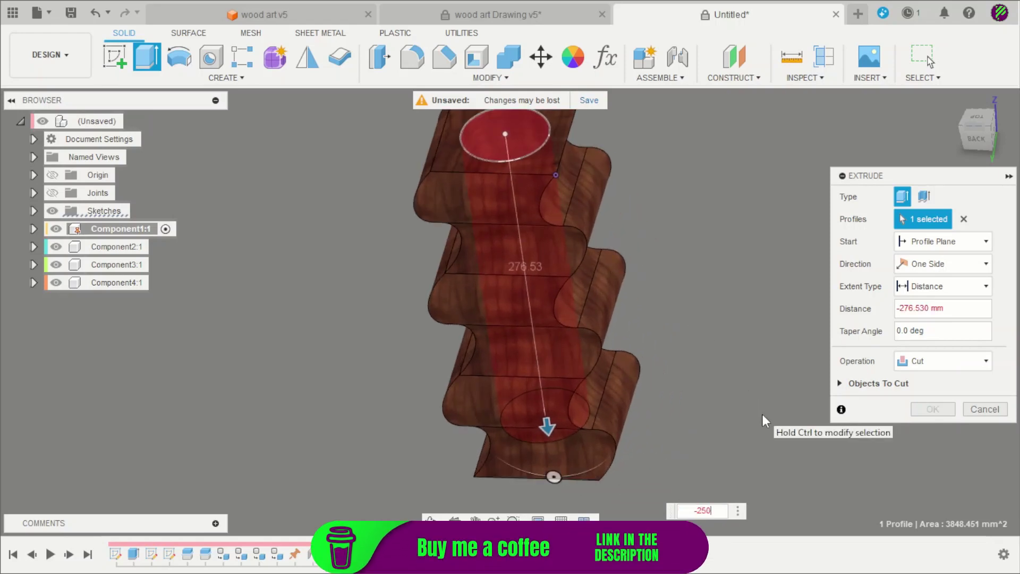
{"action": "key", "text": "Return"}
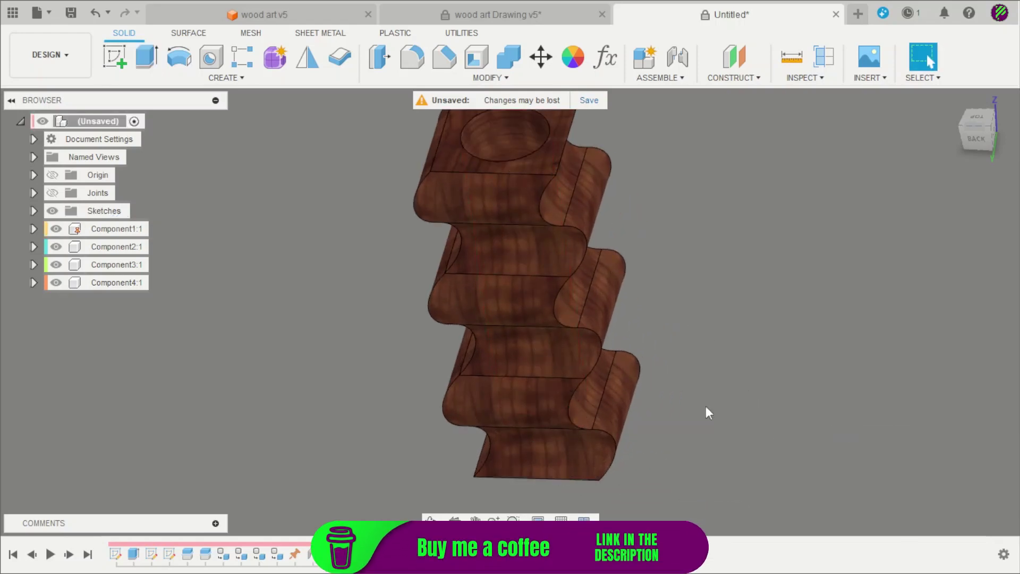
Fillet the hole's circular edge on the column's top face with a constant 5 mm radius.
{"action": "middle_click_drag", "start_coordinate": [706, 406], "coordinate": [582, 372], "text": "shift"}
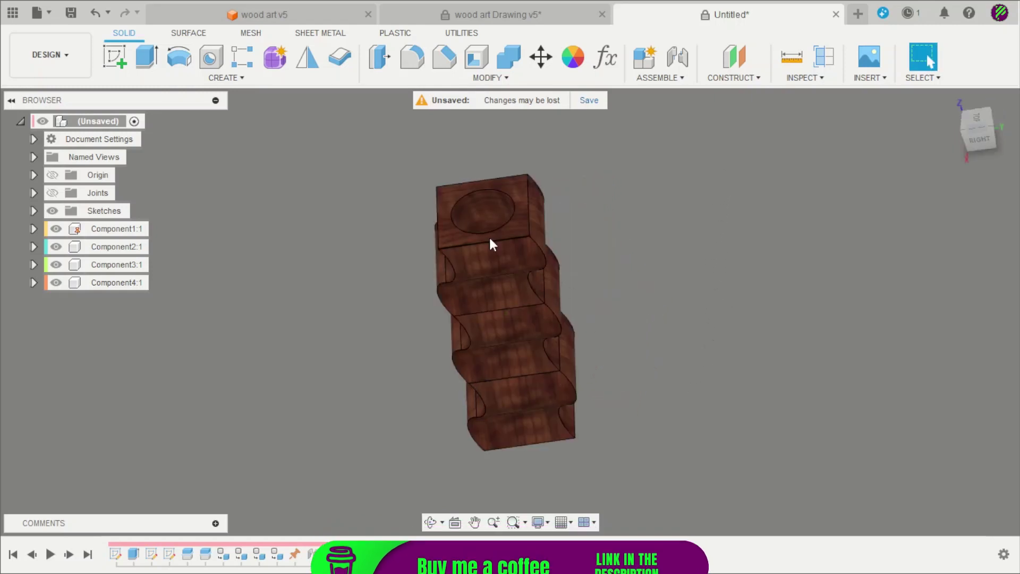
{"action": "scroll", "coordinate": [478, 207], "scroll_direction": "up", "scroll_amount": 5}
{"action": "scroll", "coordinate": [497, 146], "scroll_direction": "up", "scroll_amount": 1}
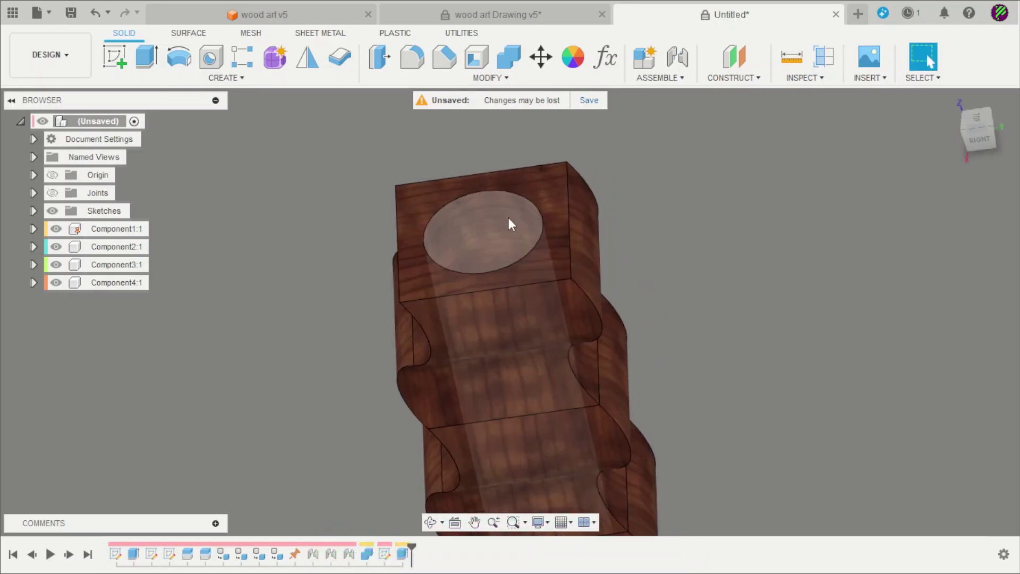
{"action": "key", "text": "f"}
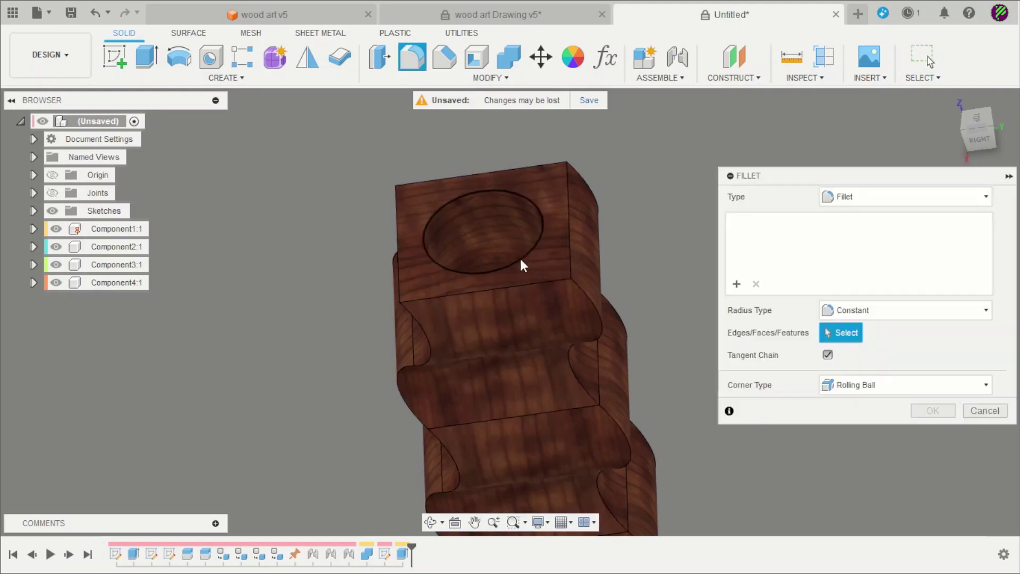
{"action": "left_click", "coordinate": [520, 258]}
{"action": "type", "text": "10"}
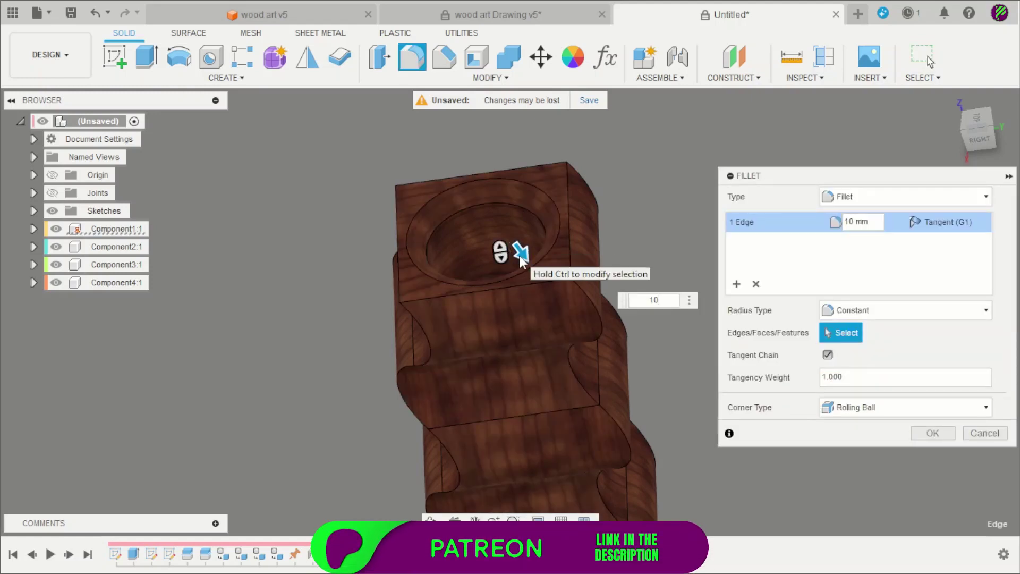
{"action": "scroll", "coordinate": [612, 236], "scroll_direction": "up", "scroll_amount": 2}
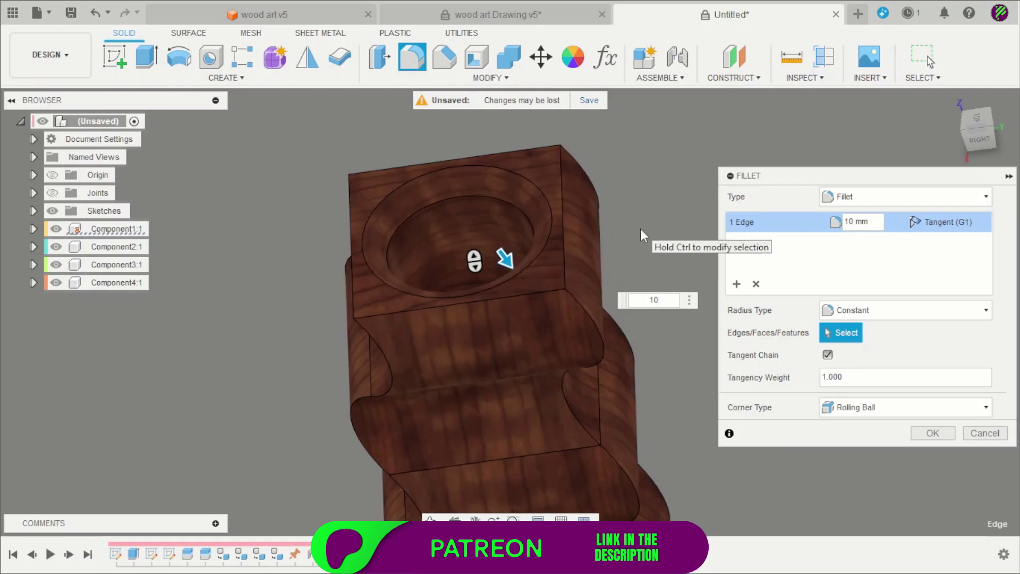
{"action": "type", "text": "5"}
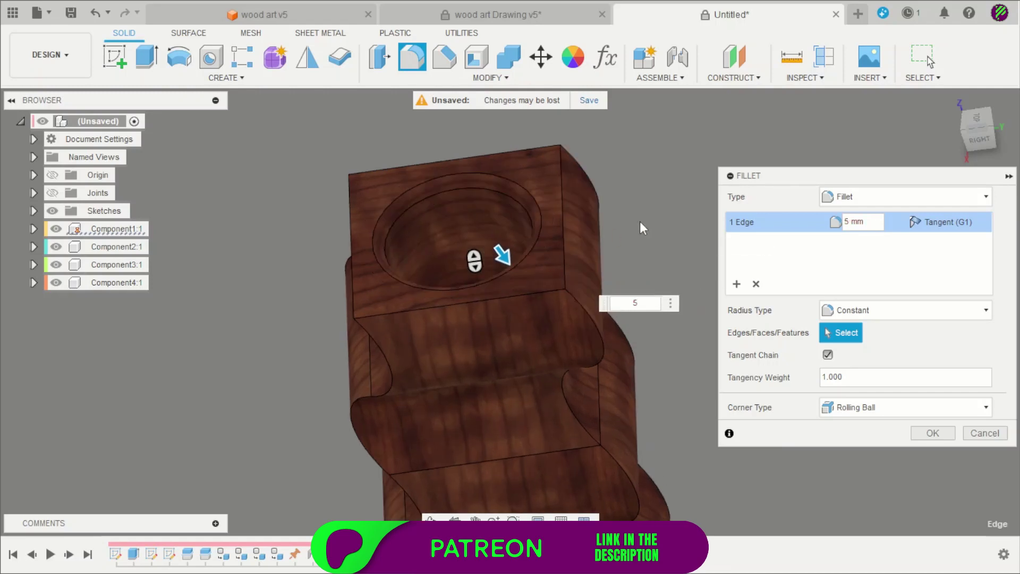
{"action": "middle_click_drag", "start_coordinate": [640, 222], "coordinate": [684, 188], "text": "shift"}
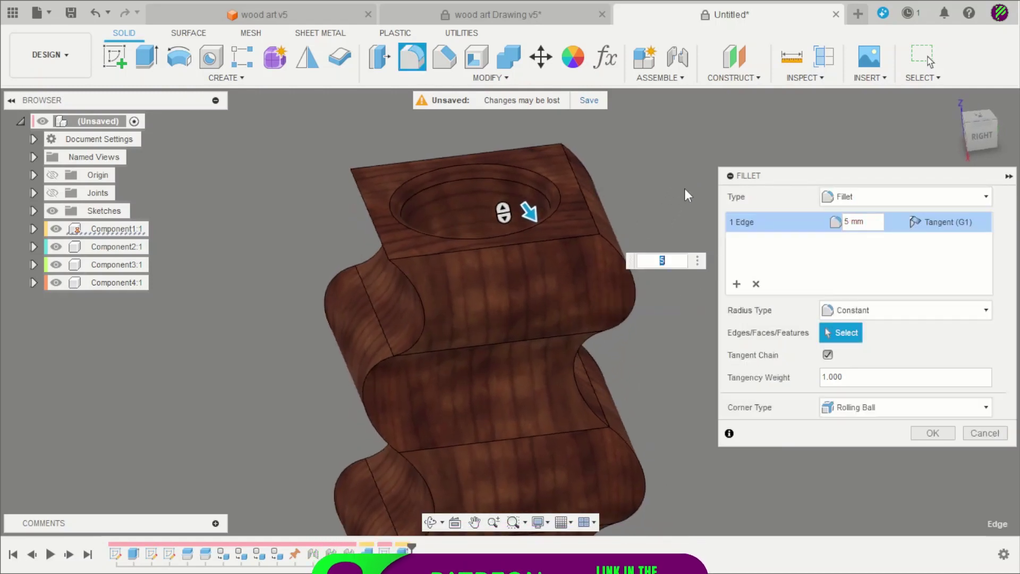
{"action": "left_click", "coordinate": [941, 433]}
{"action": "scroll", "coordinate": [732, 235], "scroll_direction": "down", "scroll_amount": 5}
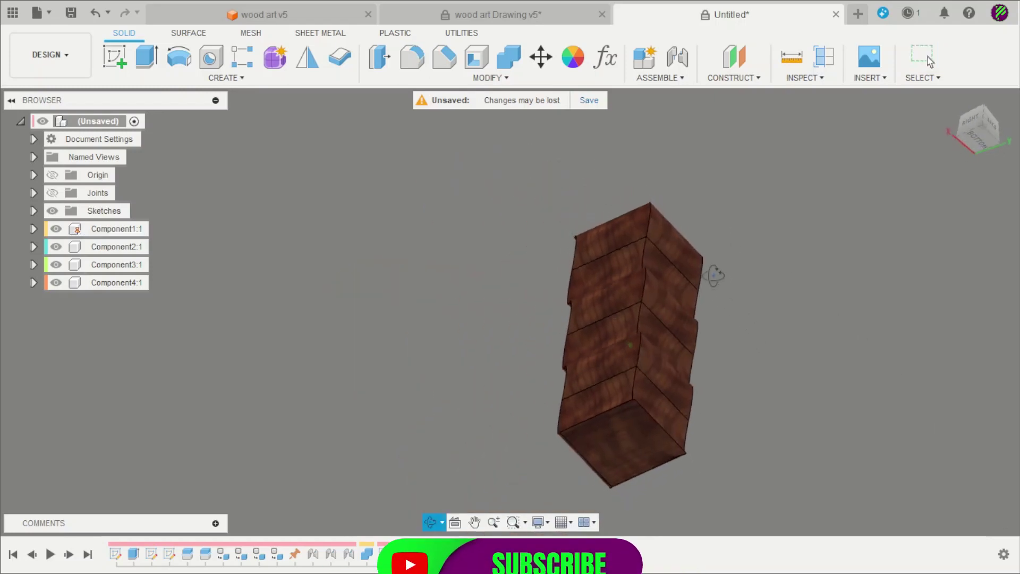